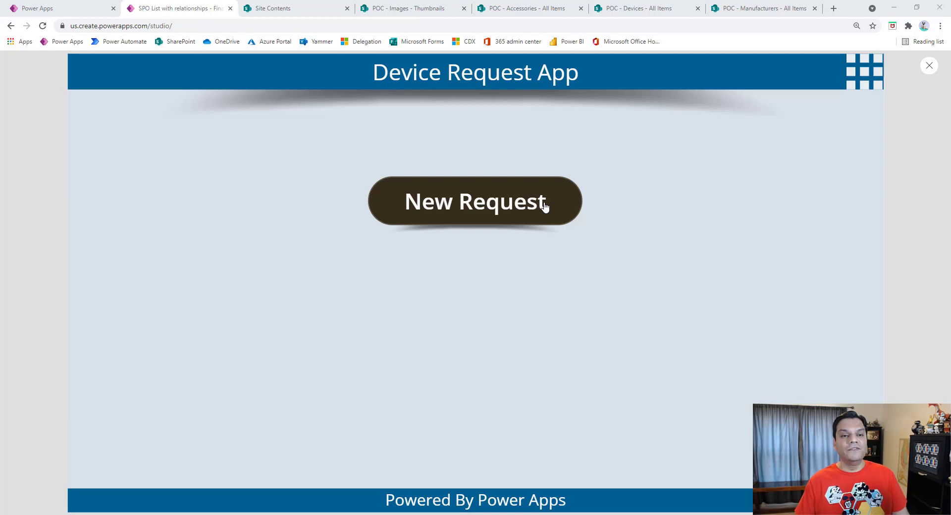
Step: Walk through the new device request screens, from device selection to accessories and shipping, and return to the home screen
click(545, 205)
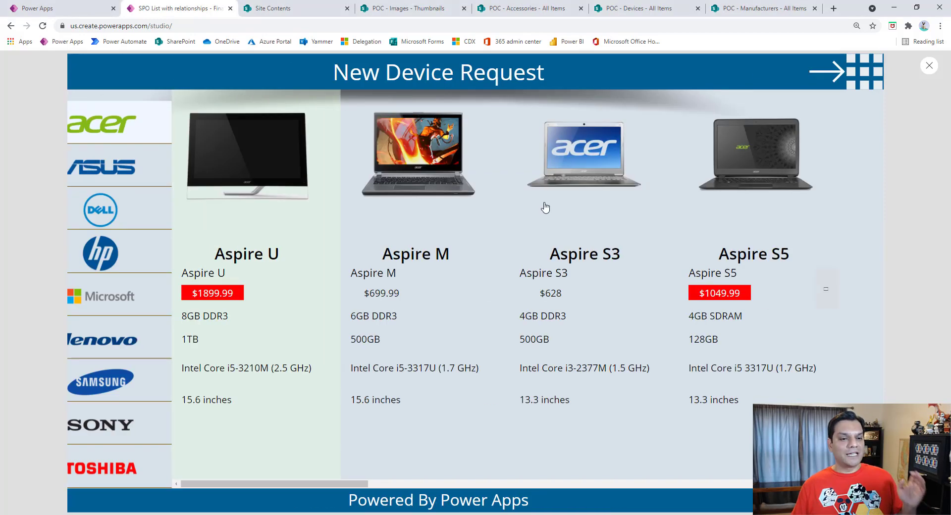
click(880, 77)
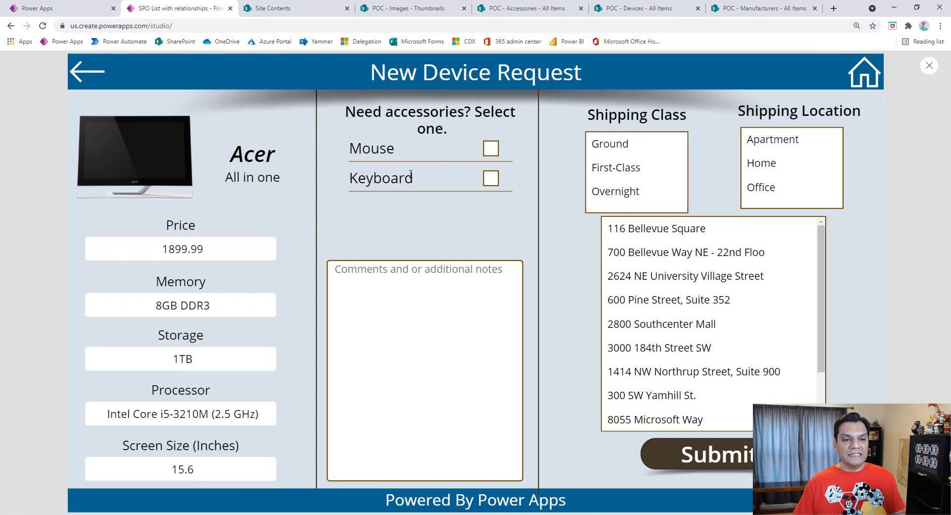
click(675, 190)
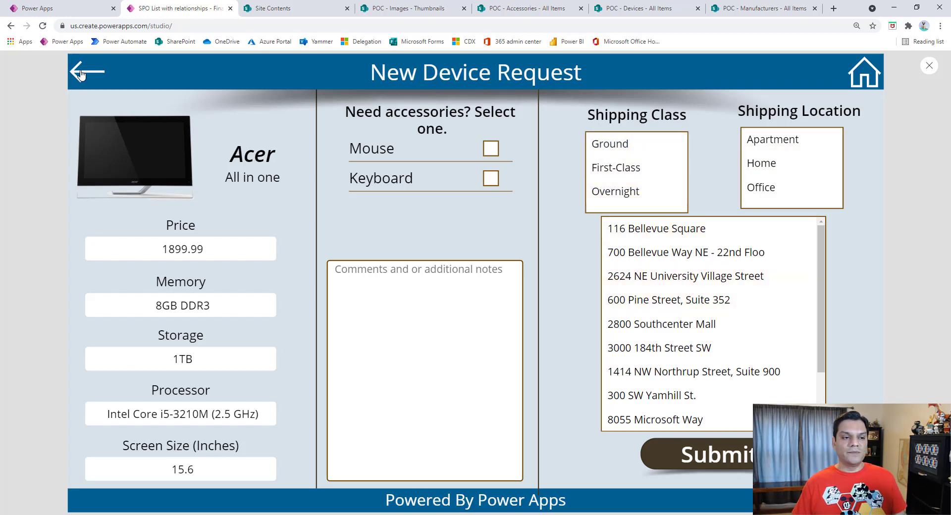
click(84, 73)
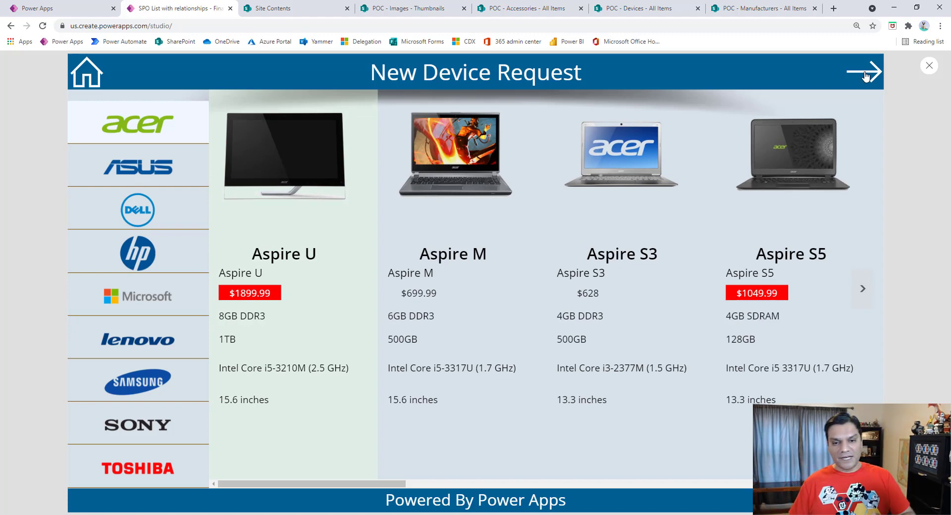
click(866, 76)
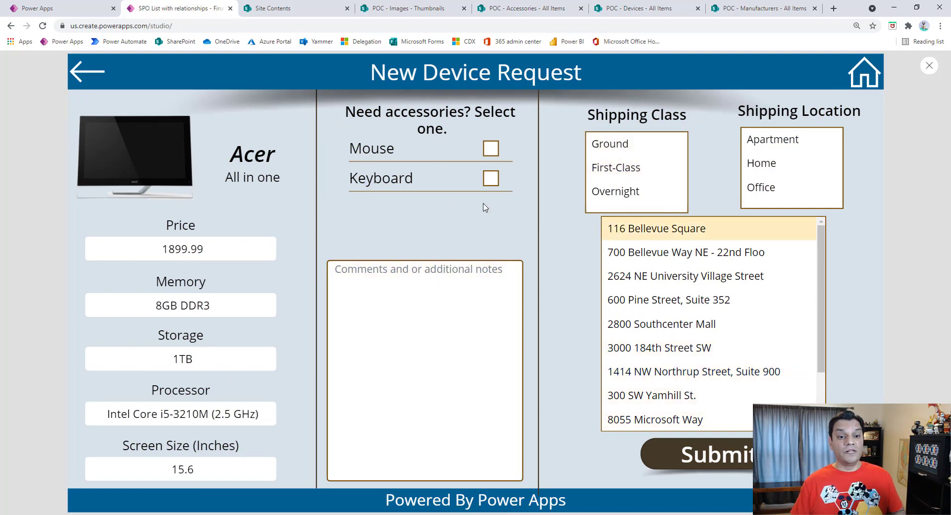
click(74, 69)
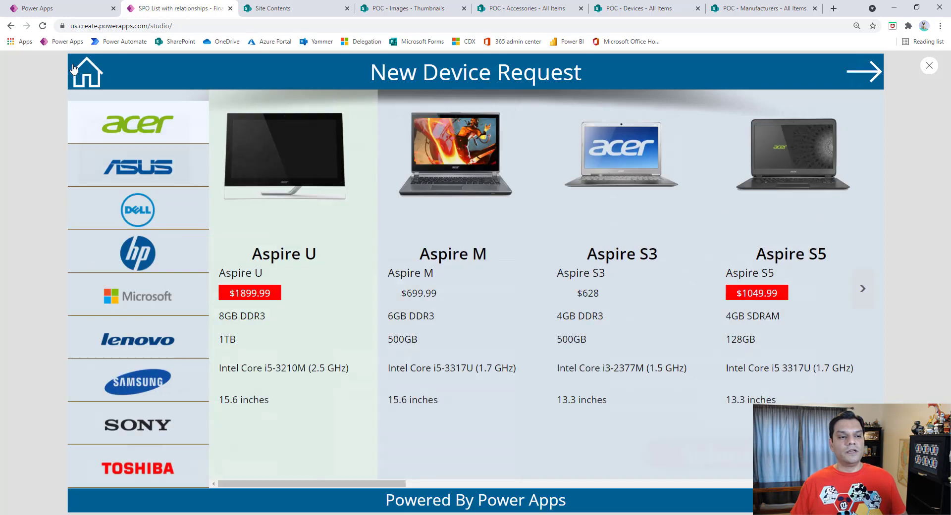
click(100, 83)
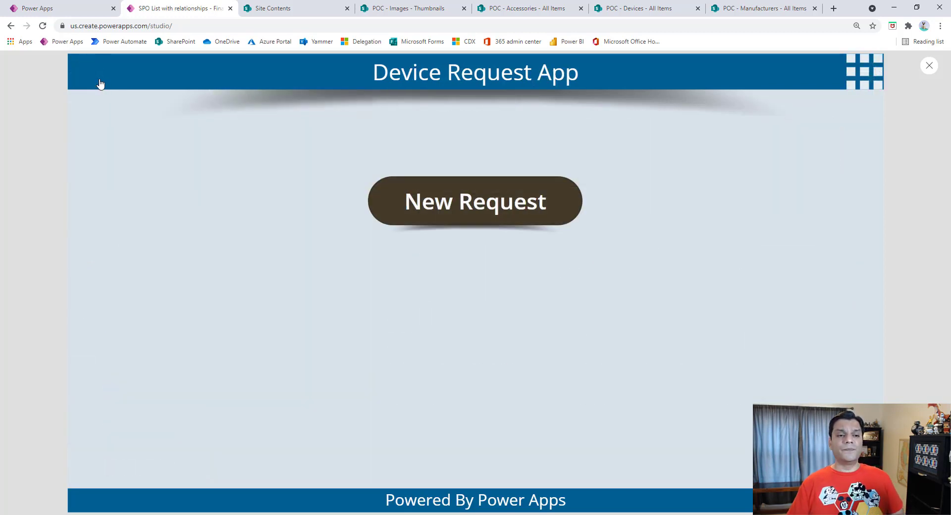
Step: Open the Settings screen of the previewed Device Request App from its home screen
click(860, 77)
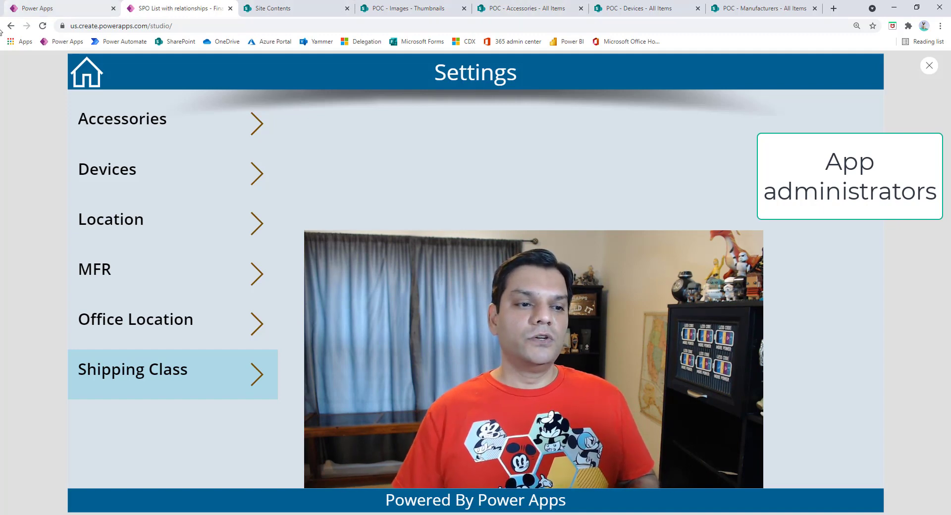
click(74, 69)
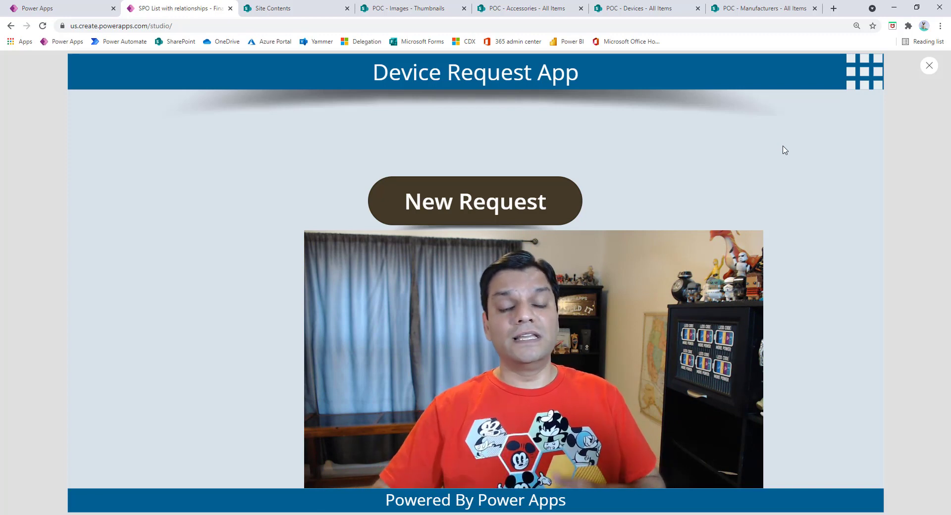
click(876, 83)
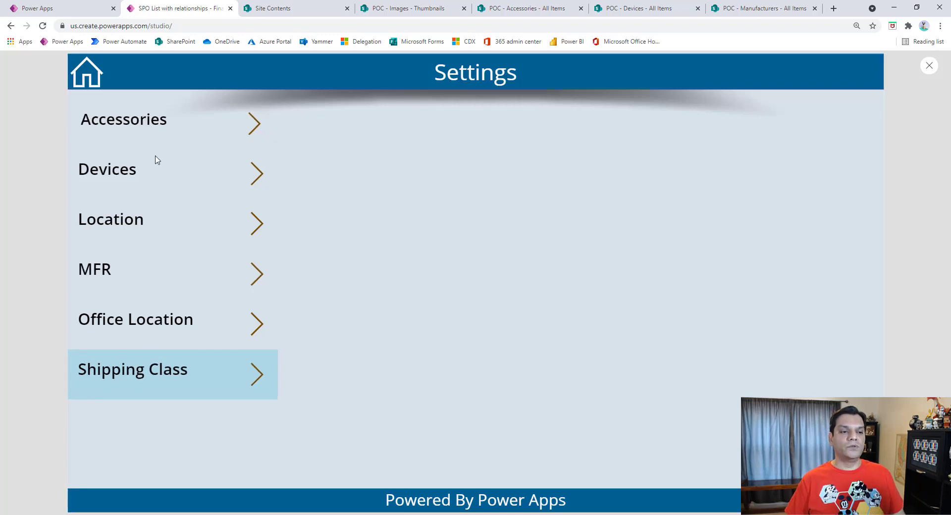
click(421, 514)
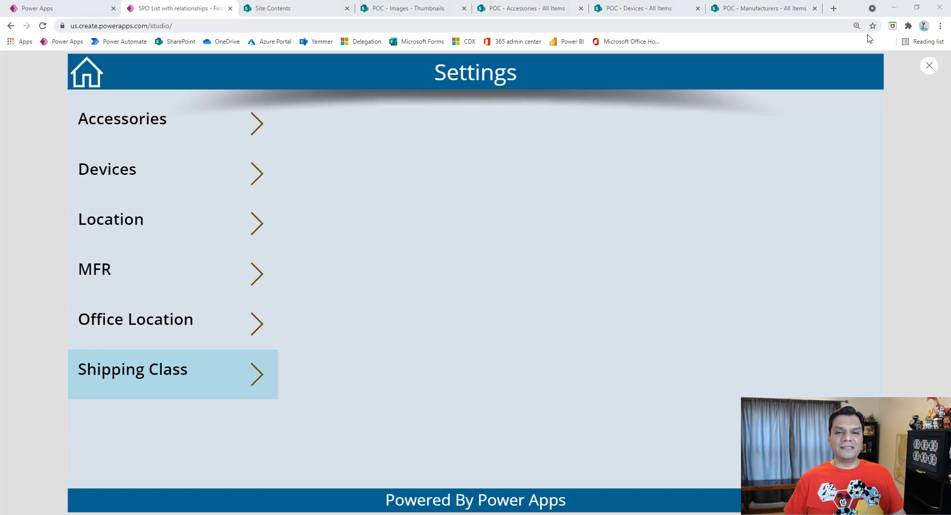
Step: Exit the app preview and inspect the Items formula of the settings gallery
click(703, 233)
key(Escape)
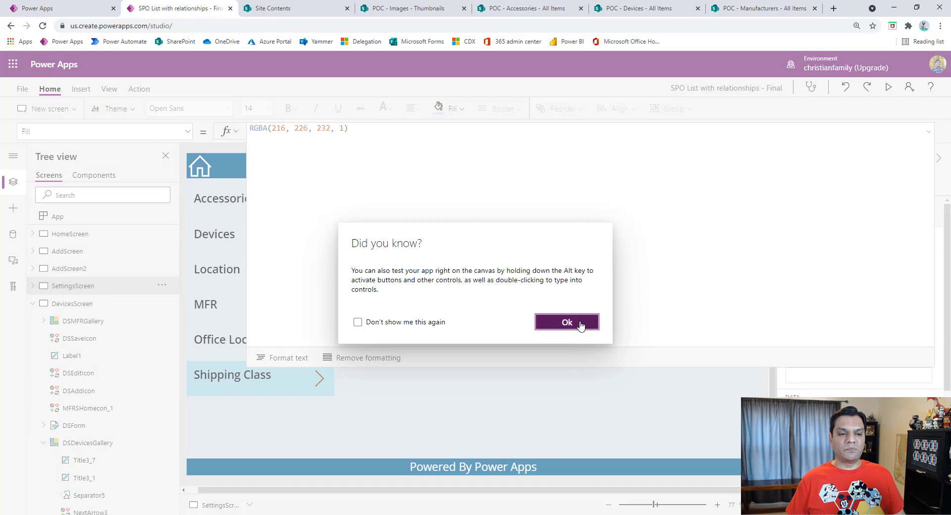
click(581, 327)
click(928, 132)
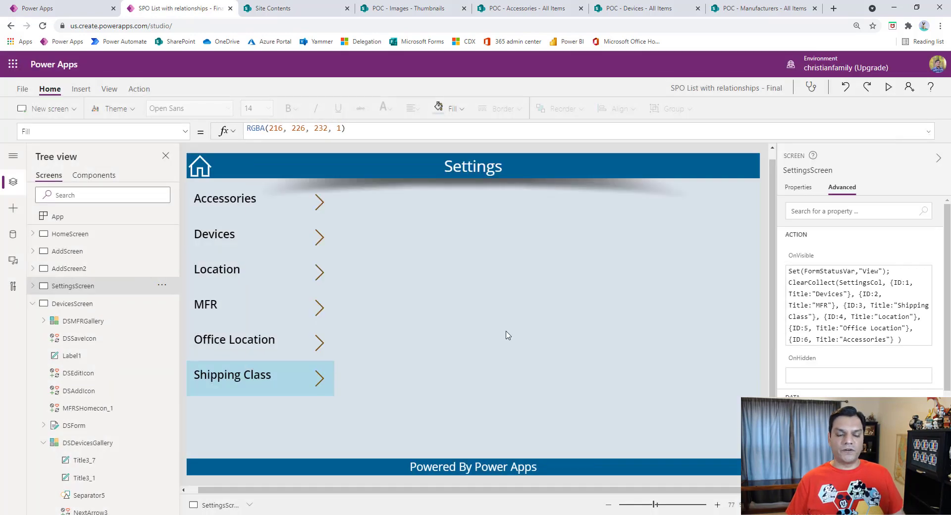
click(267, 425)
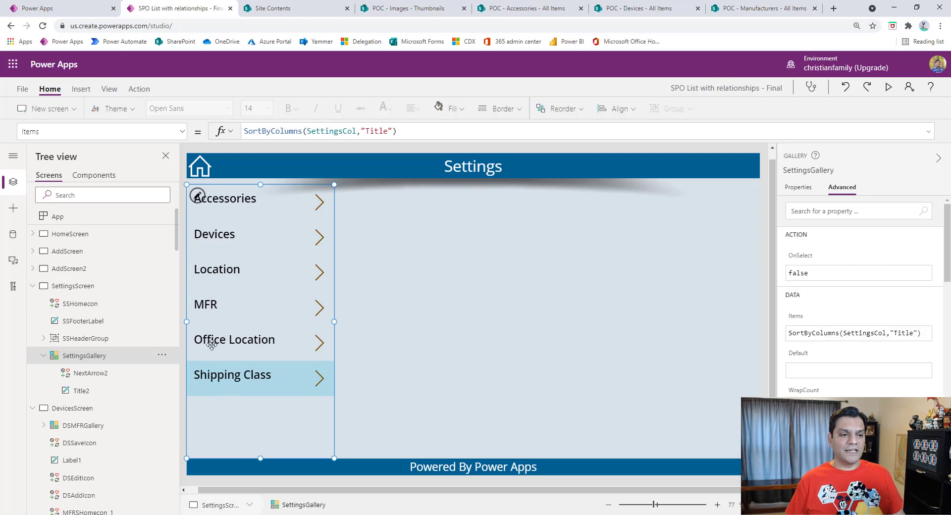
click(928, 132)
click(930, 134)
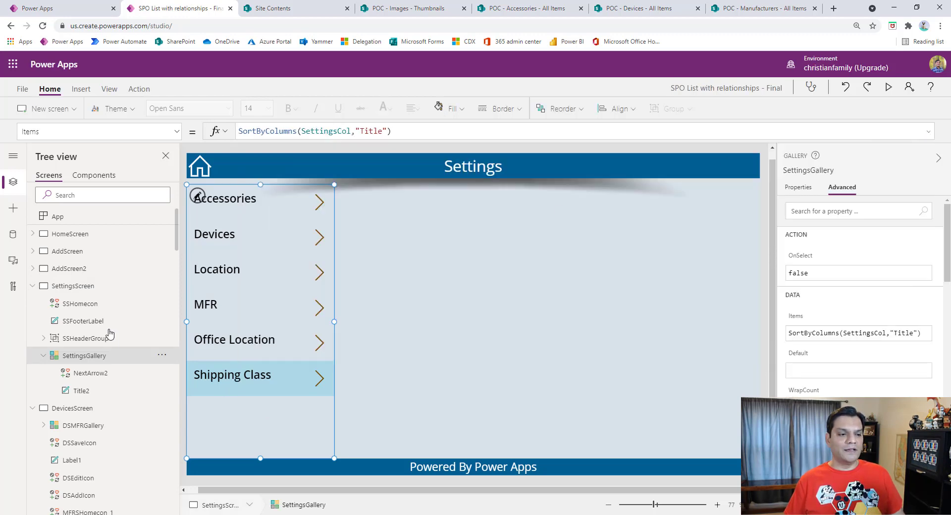
Step: Examine the full OnVisible formula of SettingsScreen that builds the SettingsCol collection
click(97, 288)
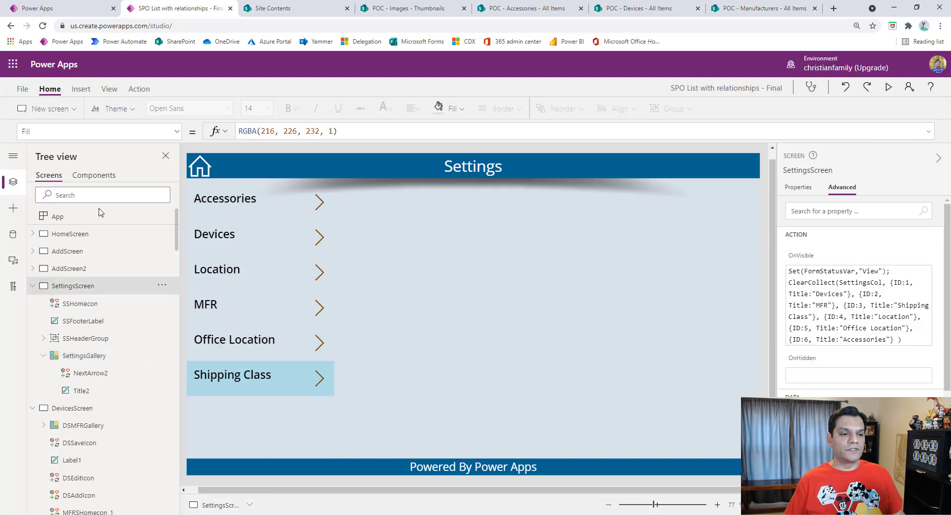
click(175, 131)
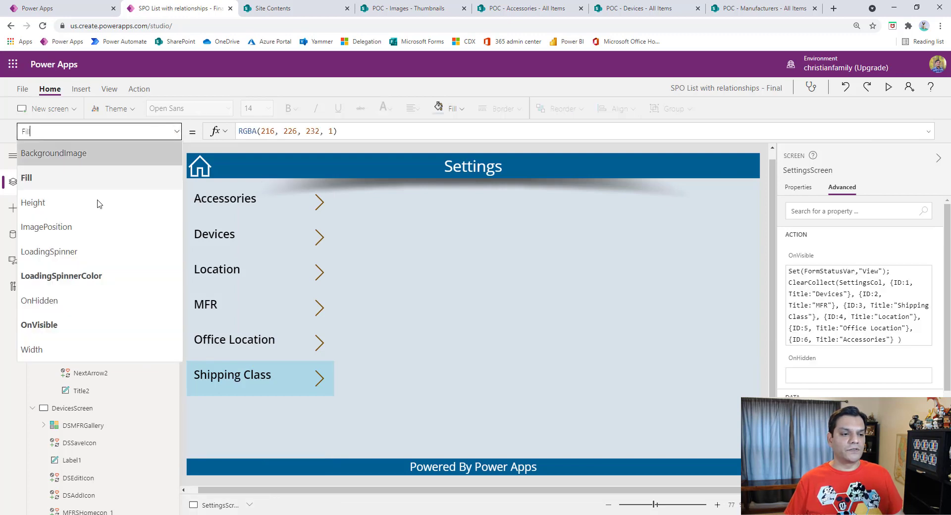
click(74, 323)
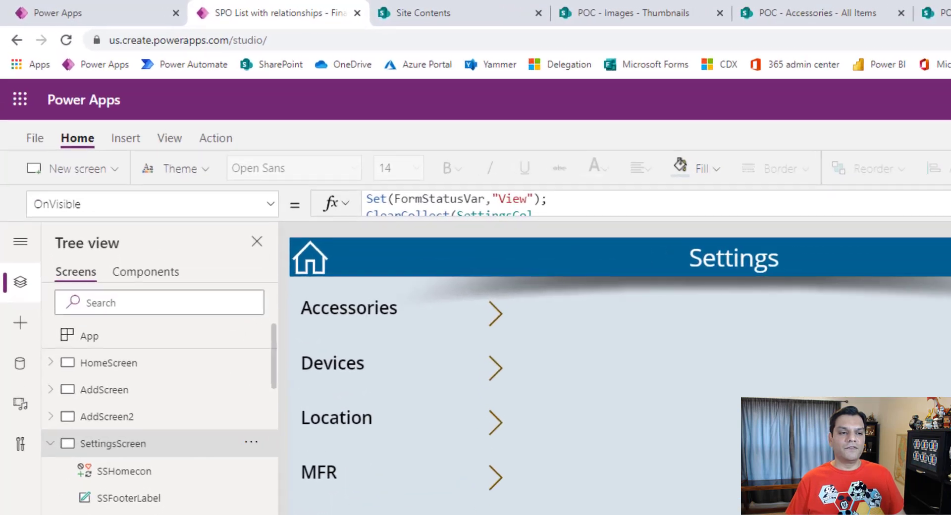
click(929, 132)
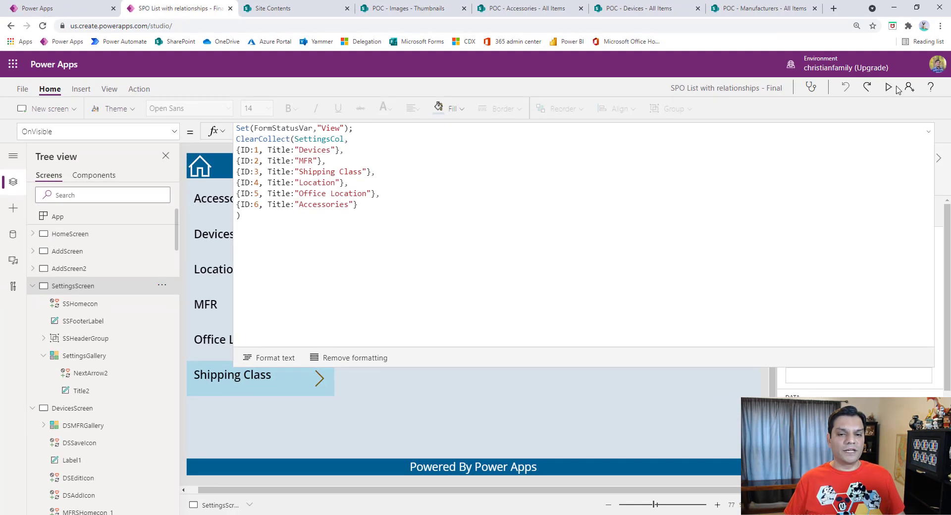
click(924, 135)
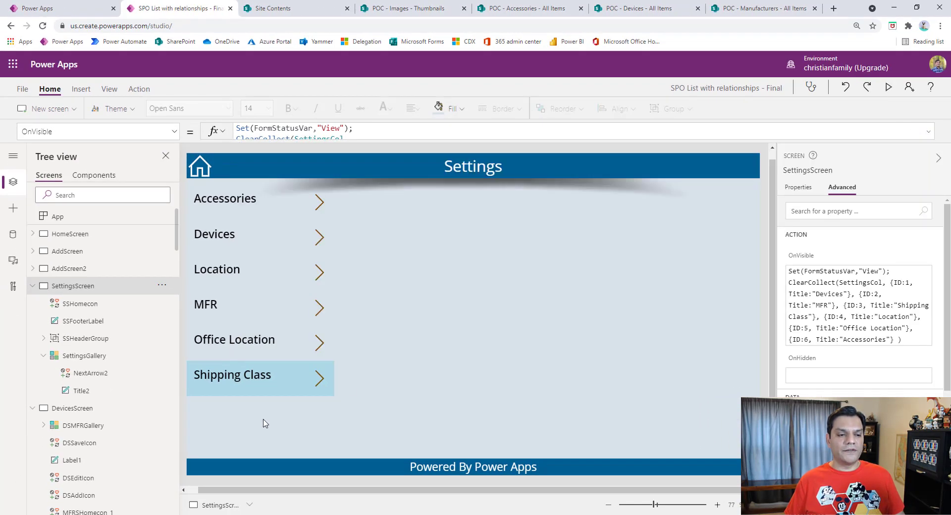
Step: Preview the app, open the Shipping Class entry from the settings gallery, and exit the preview on that screen
click(265, 424)
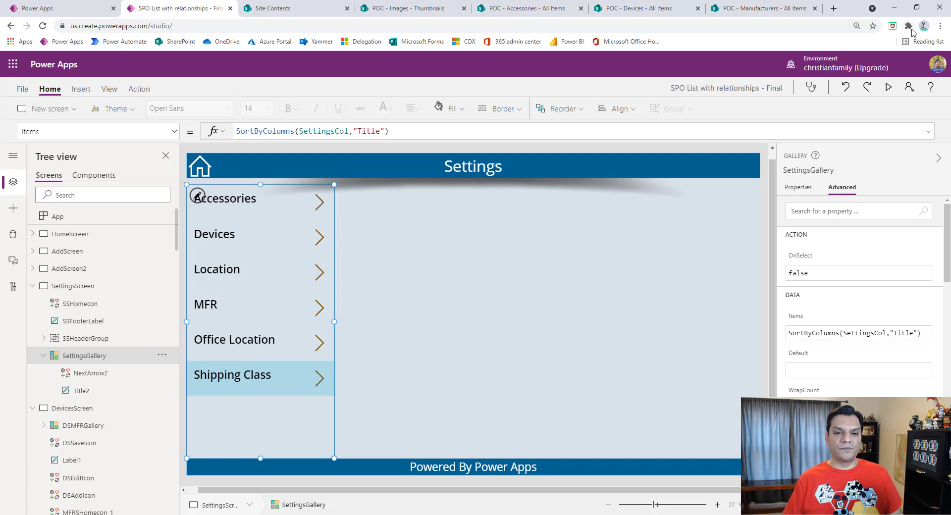
click(892, 88)
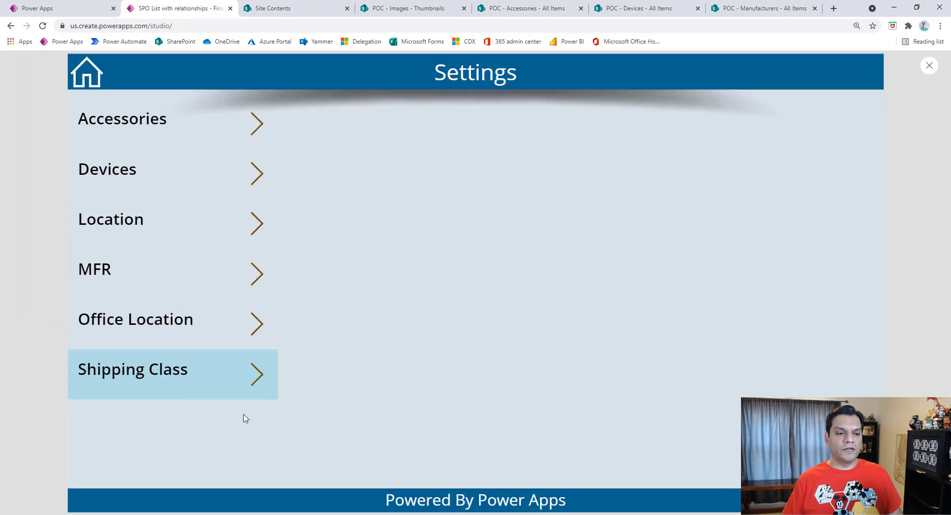
click(248, 375)
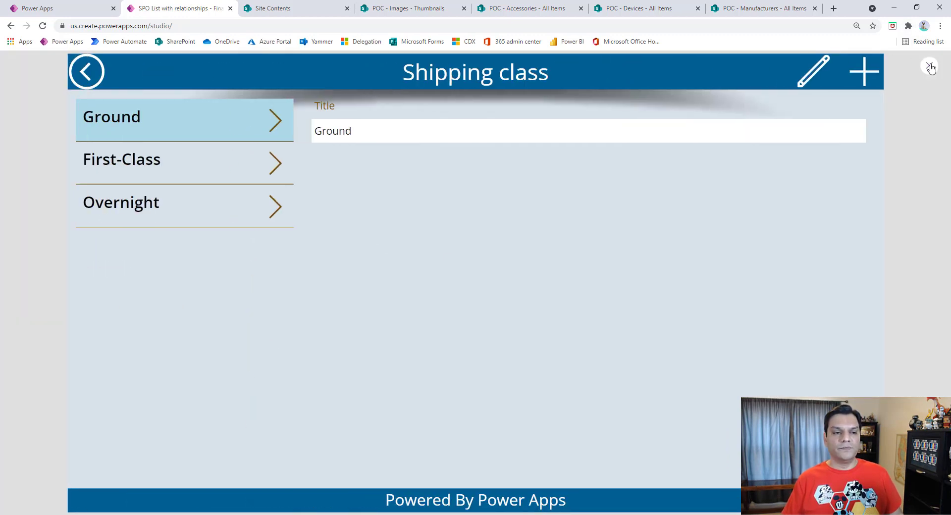
click(930, 67)
click(569, 321)
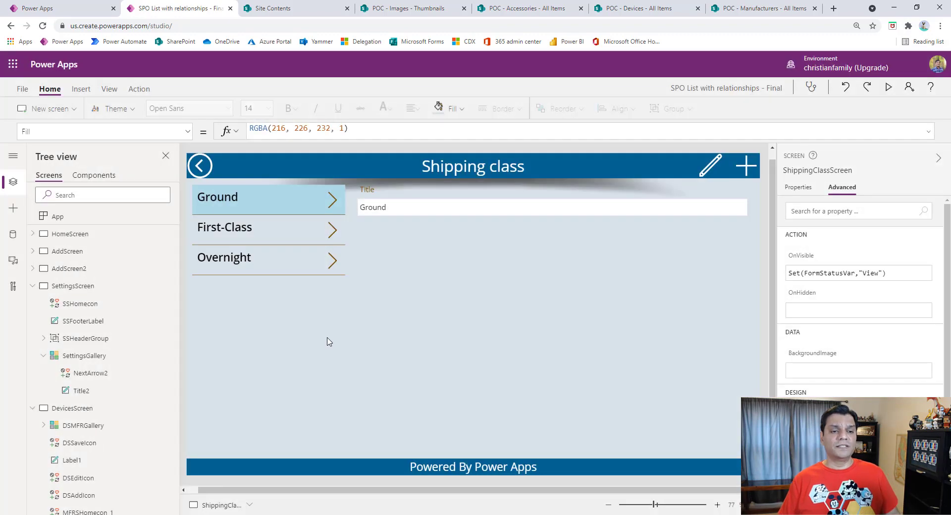
Step: Switch to the SharePoint site contents of the POC site and open the Shipping Class list
click(299, 10)
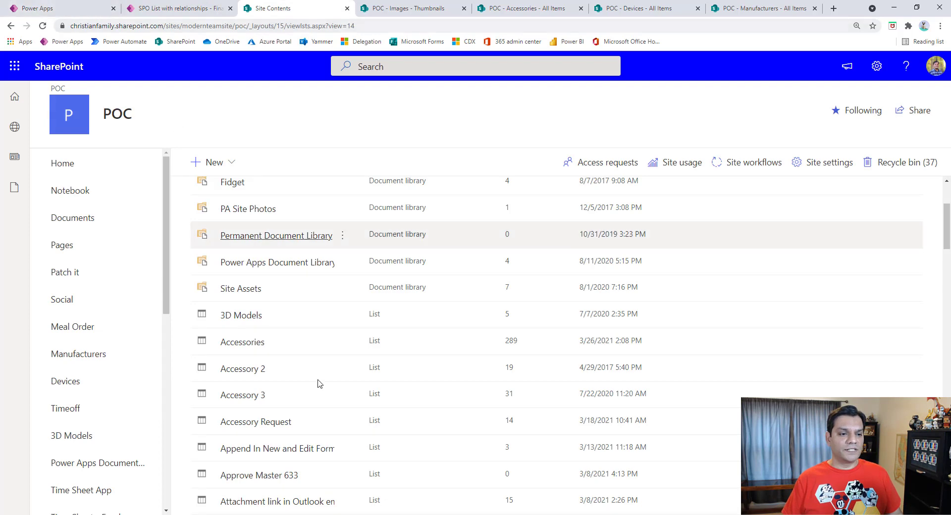
scroll(319, 381, down, 6)
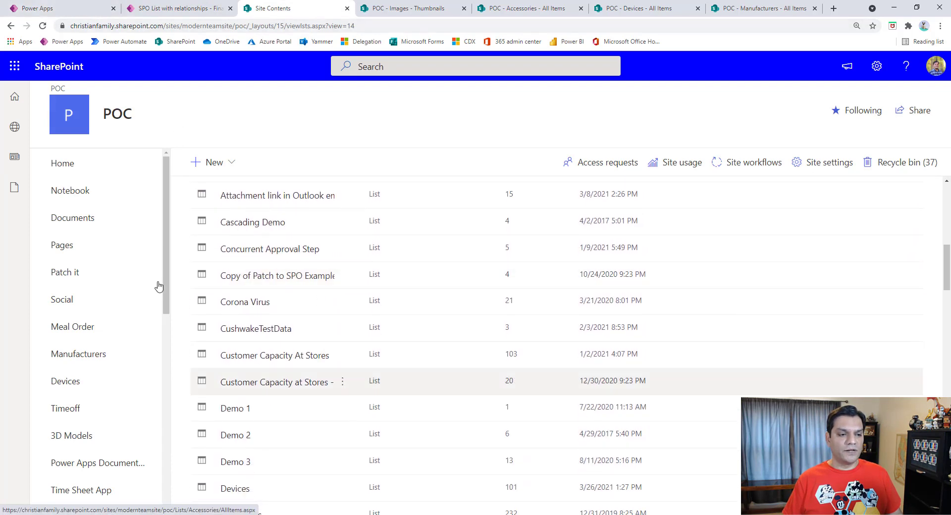
scroll(341, 396, down, 10)
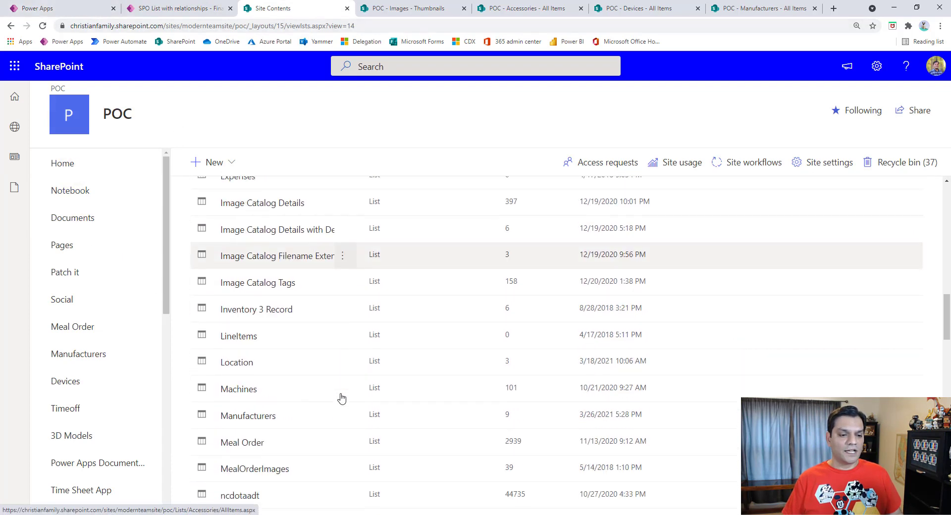
scroll(341, 397, down, 7)
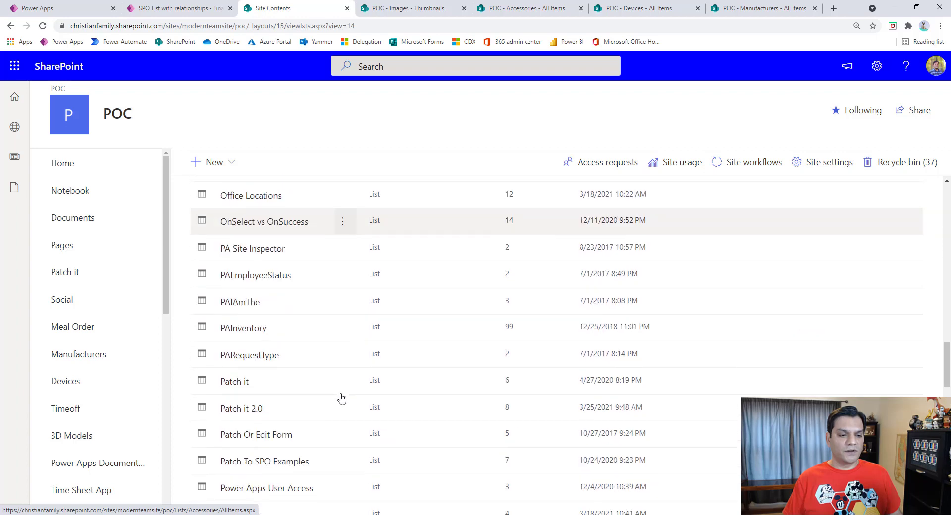
scroll(253, 448, down, 1)
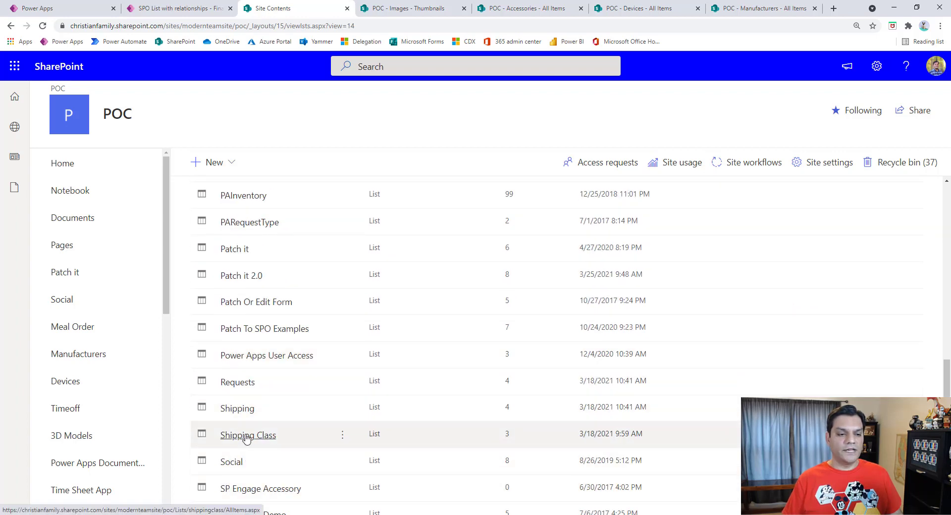
click(261, 445)
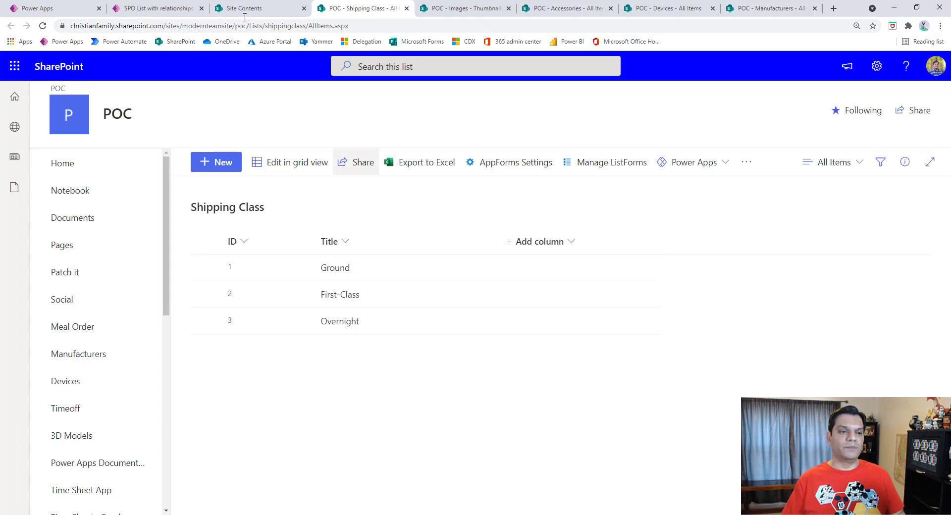
Step: Switch back to Power Apps Studio and inspect the shipping class gallery's Items and its arrow icon's OnSelect formula
click(172, 6)
click(296, 371)
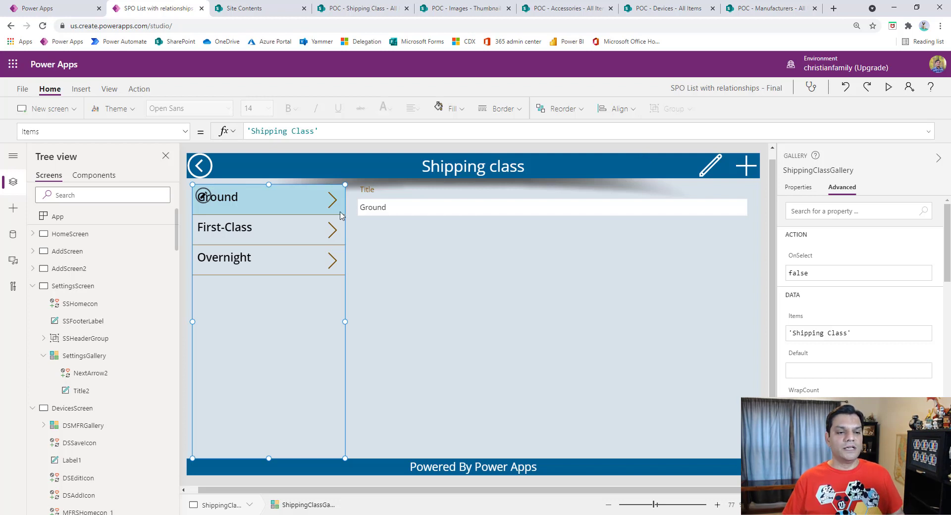
click(333, 203)
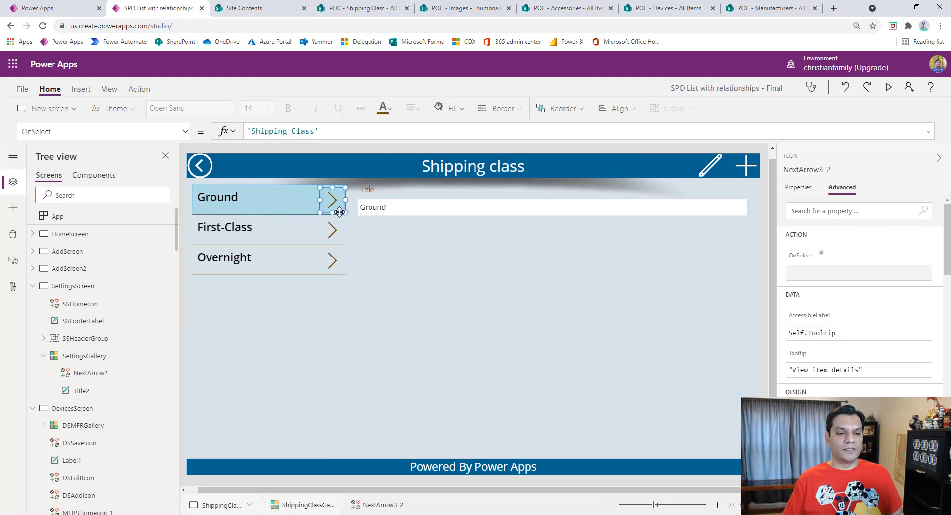
Step: Show the TemplateFill formula of the shipping class gallery
click(312, 215)
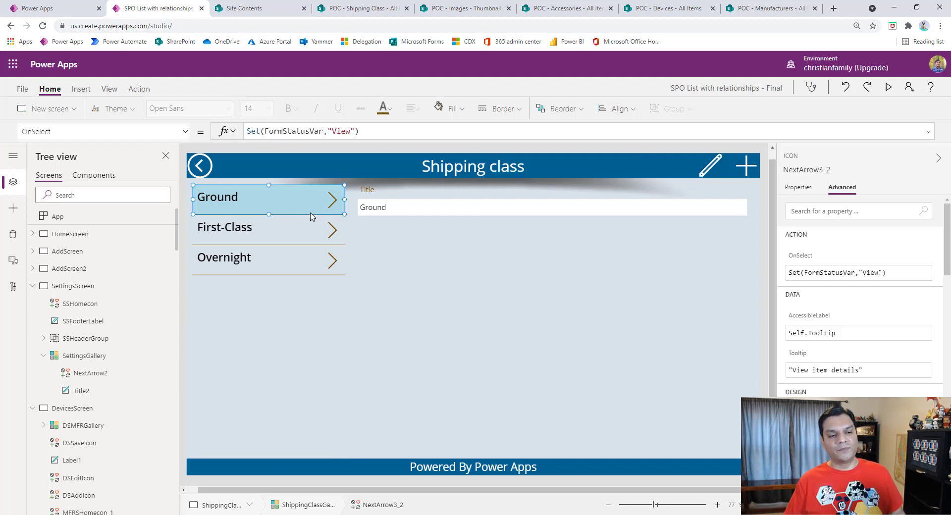
click(186, 132)
scroll(132, 260, down, 5)
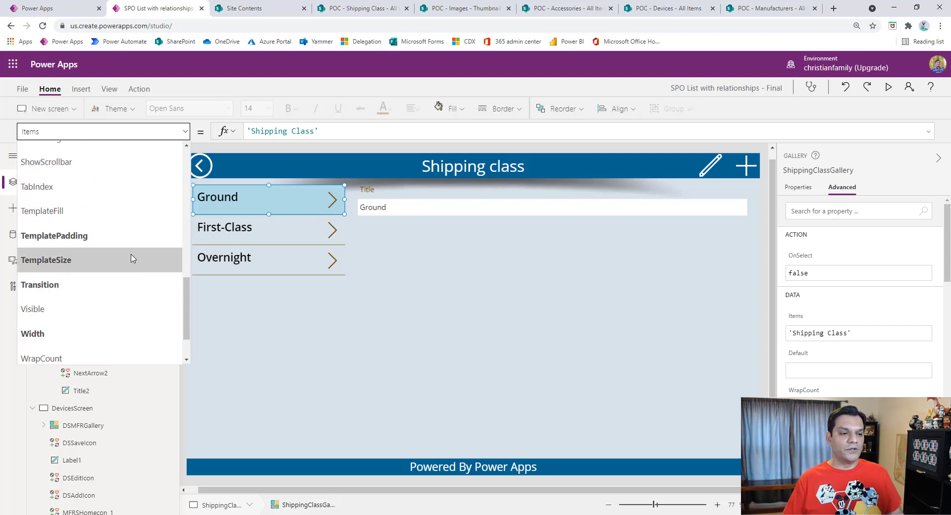
click(121, 212)
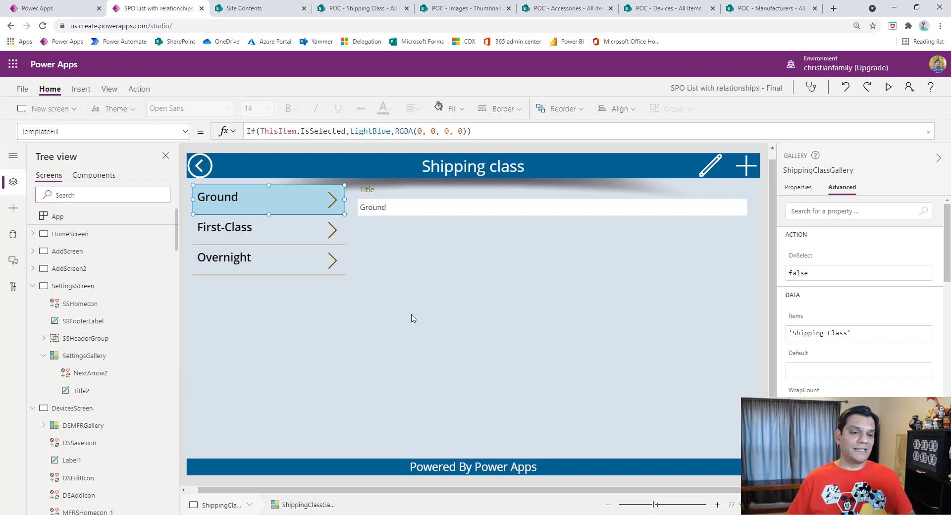
Step: Select the shipping class form on the canvas and collapse SettingsScreen, DevicesScreen and MFRScreen in the tree view
click(414, 251)
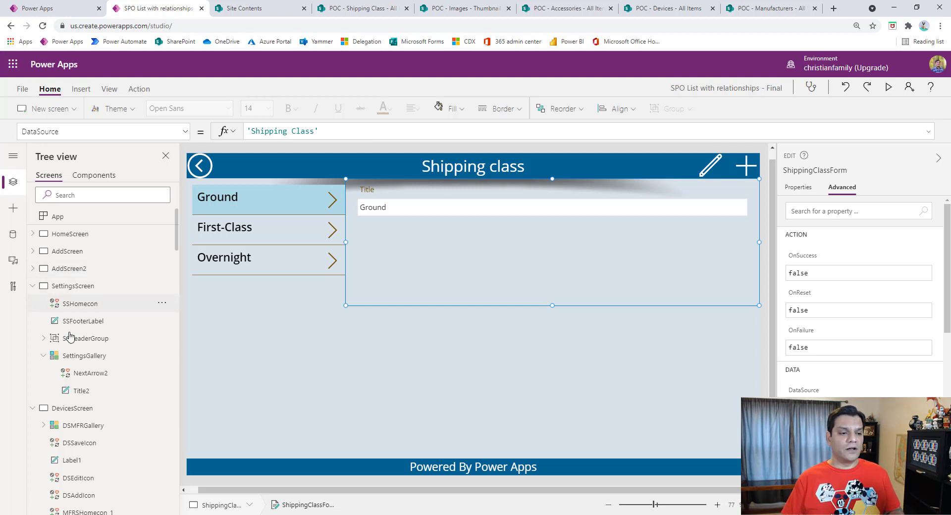
click(32, 286)
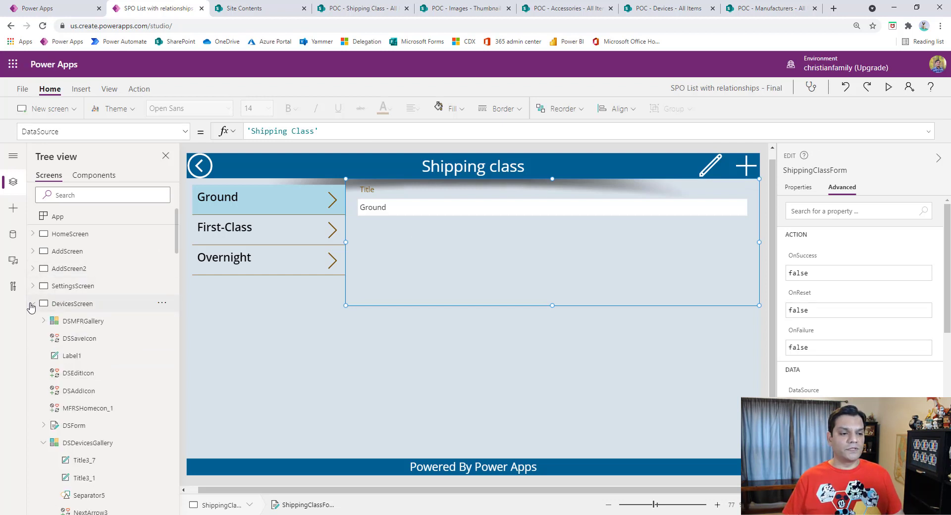
click(31, 304)
click(33, 321)
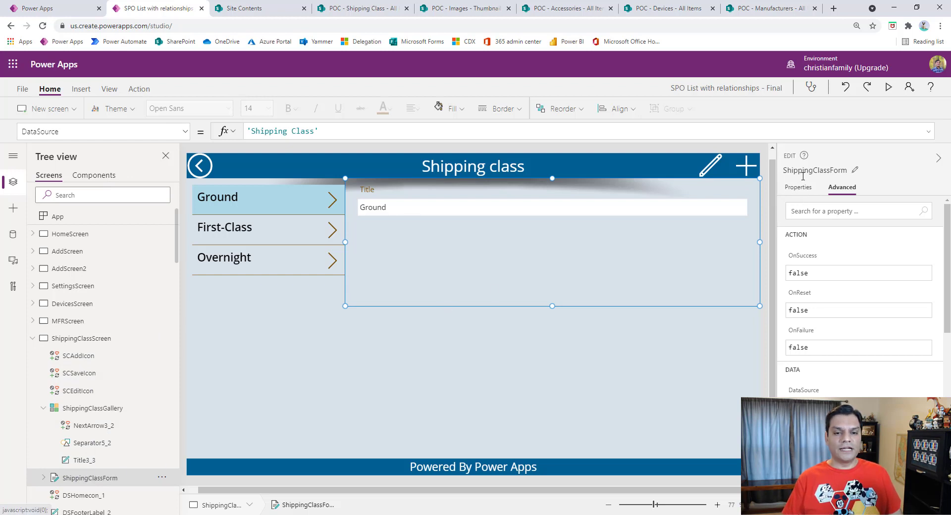
Step: Show the properties of ShippingClassForm and inspect the list of fields it includes
click(799, 190)
click(925, 229)
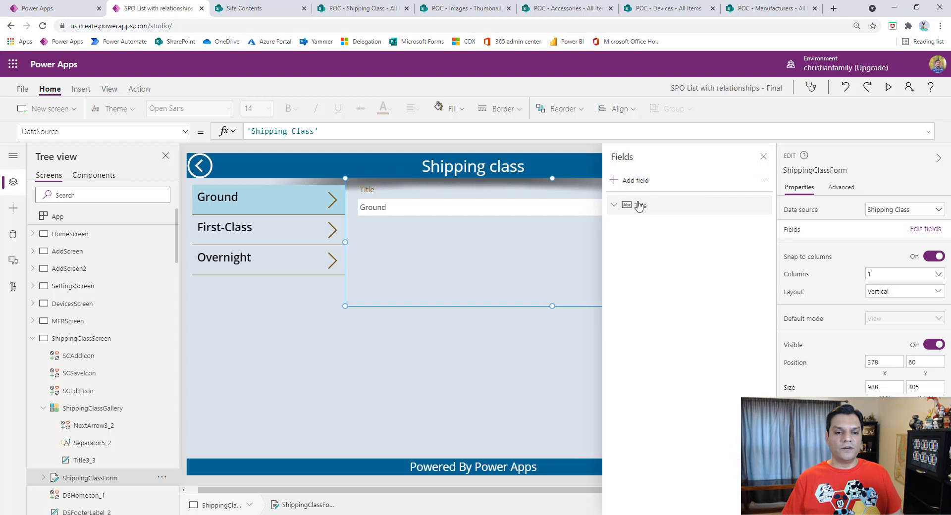
click(764, 156)
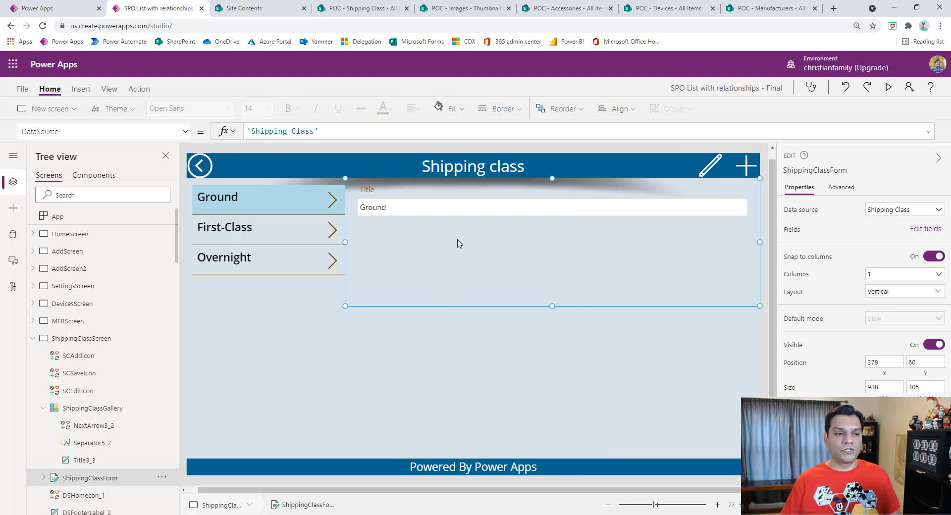
Step: Show the Item property of ShippingClassForm and read its full formula in the expanded formula bar
click(185, 131)
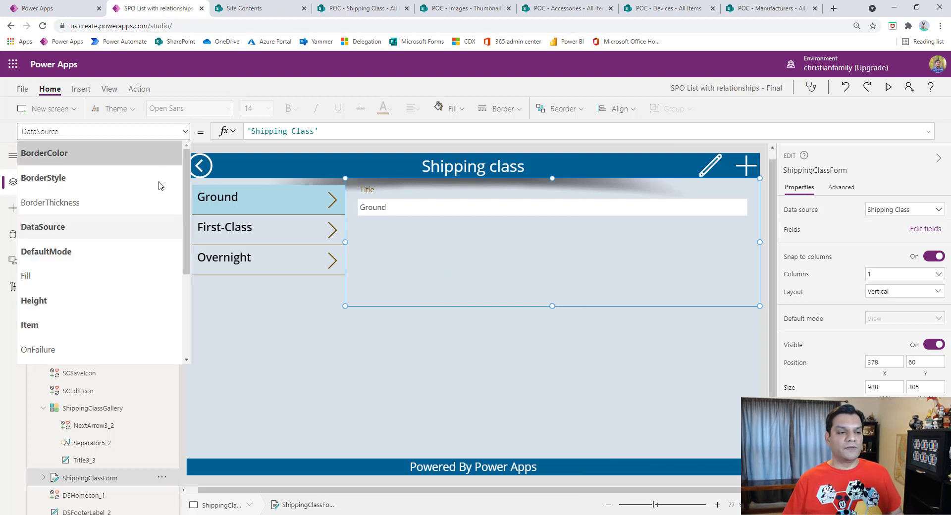
click(101, 326)
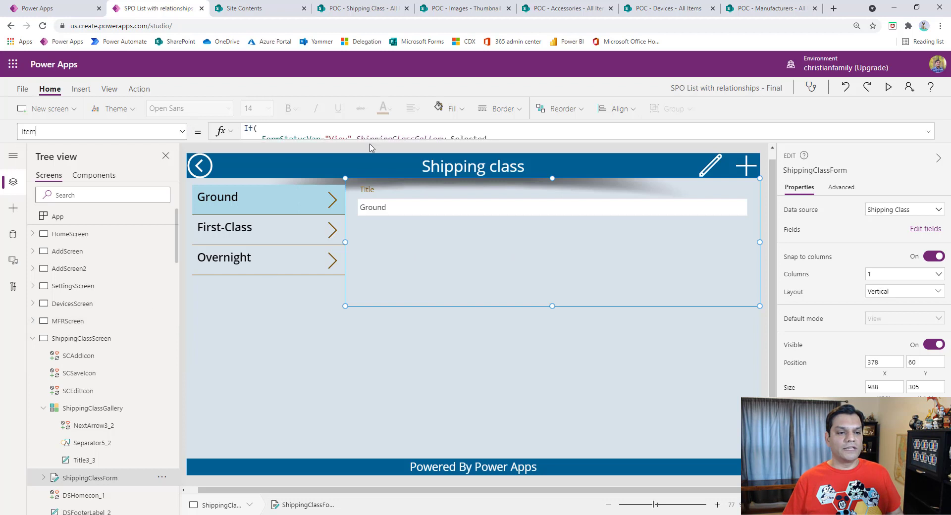
click(929, 132)
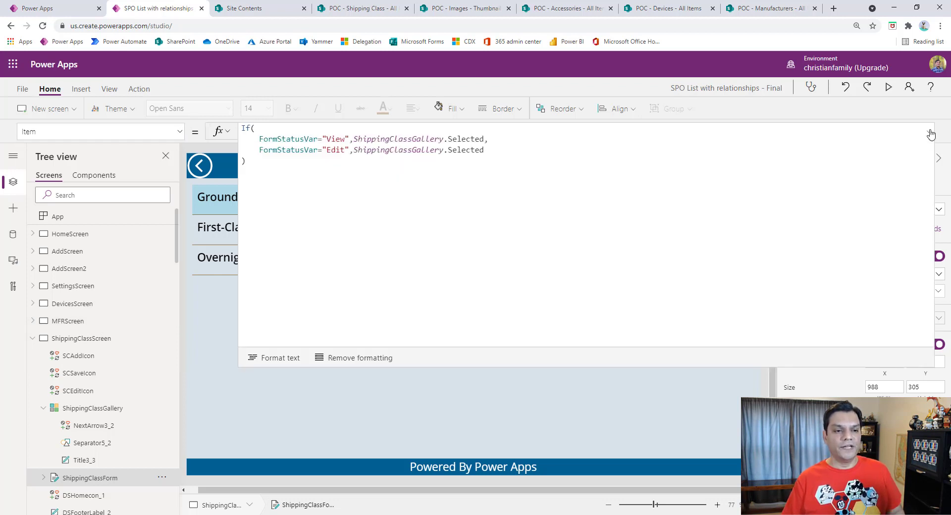
click(930, 133)
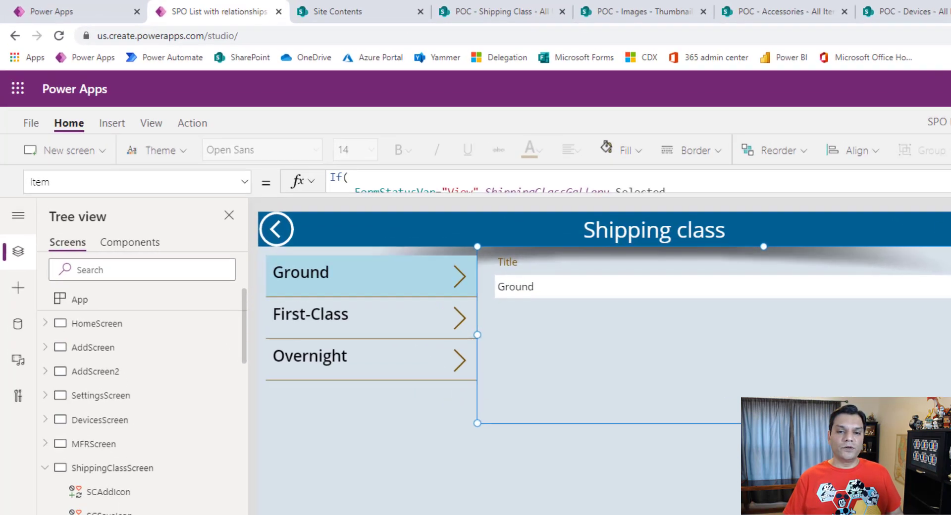
click(930, 133)
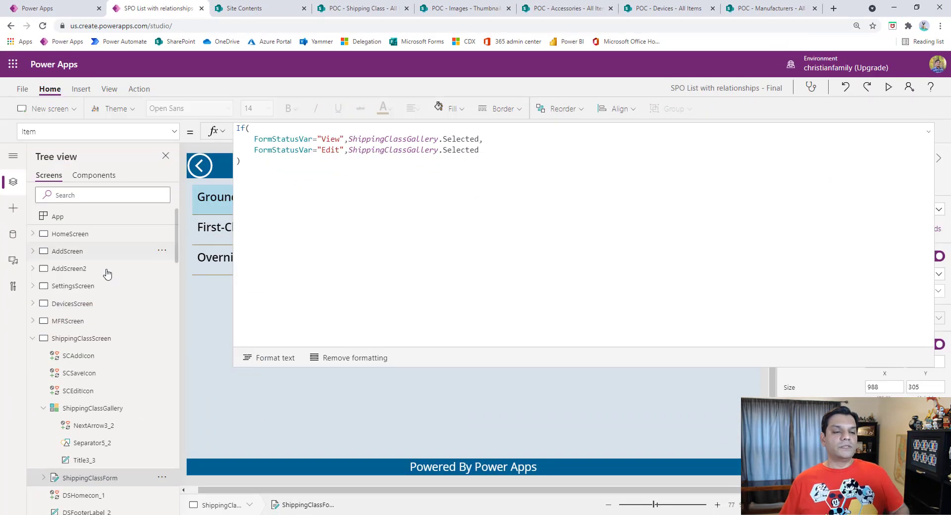
click(929, 132)
Step: Show the OnVisible formula of ShippingClassScreen
click(128, 341)
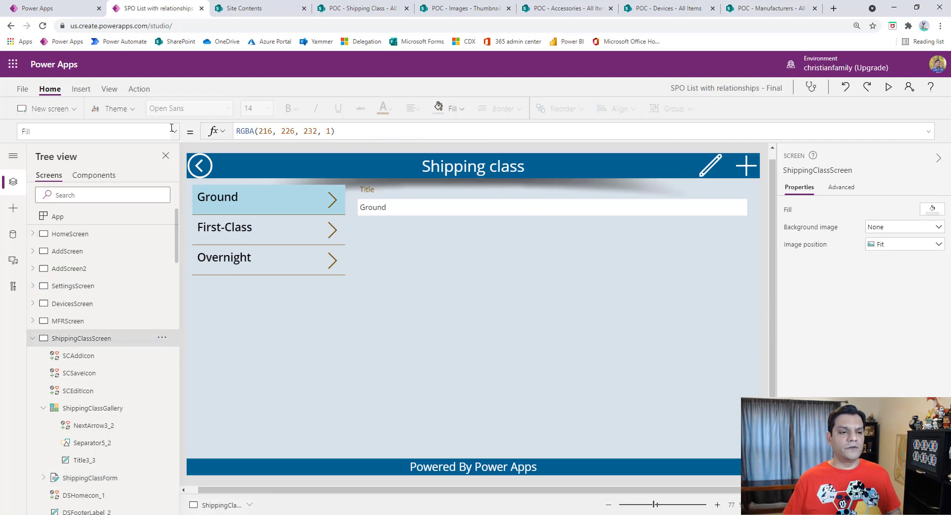
click(172, 128)
click(63, 324)
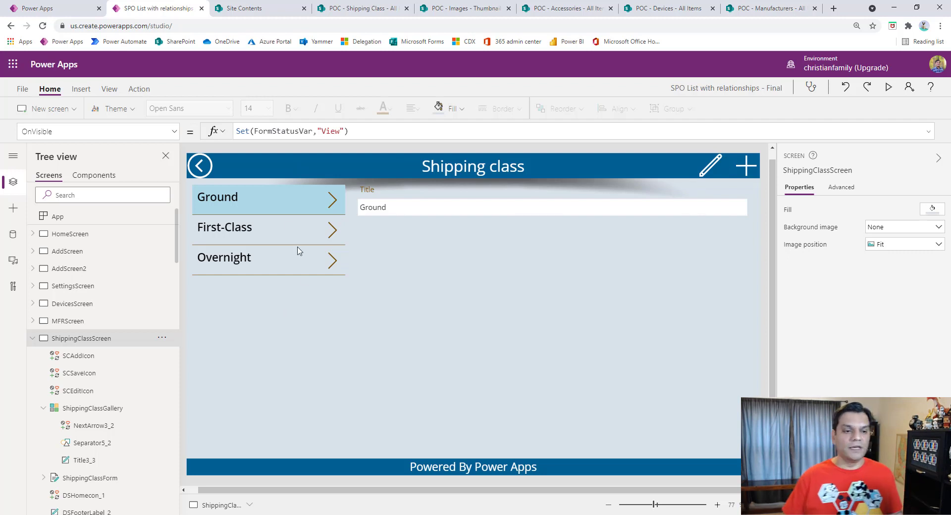
Step: Inspect the OnSelect formulas of the shipping class gallery's arrow, the edit icon and the add icon
click(268, 344)
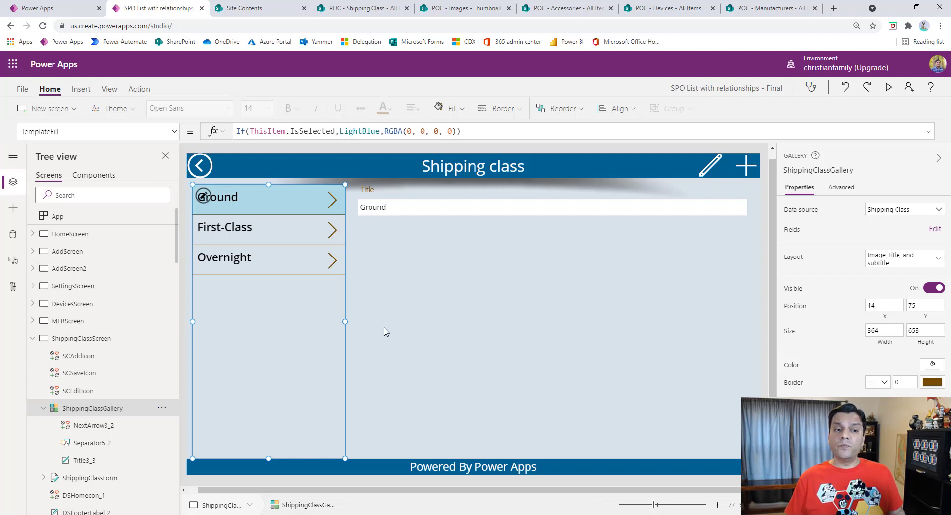
click(338, 200)
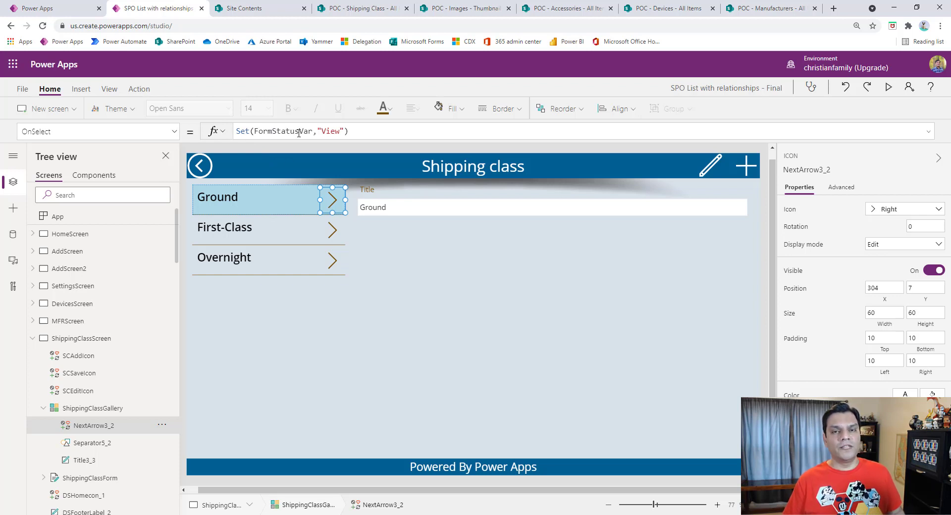
click(712, 168)
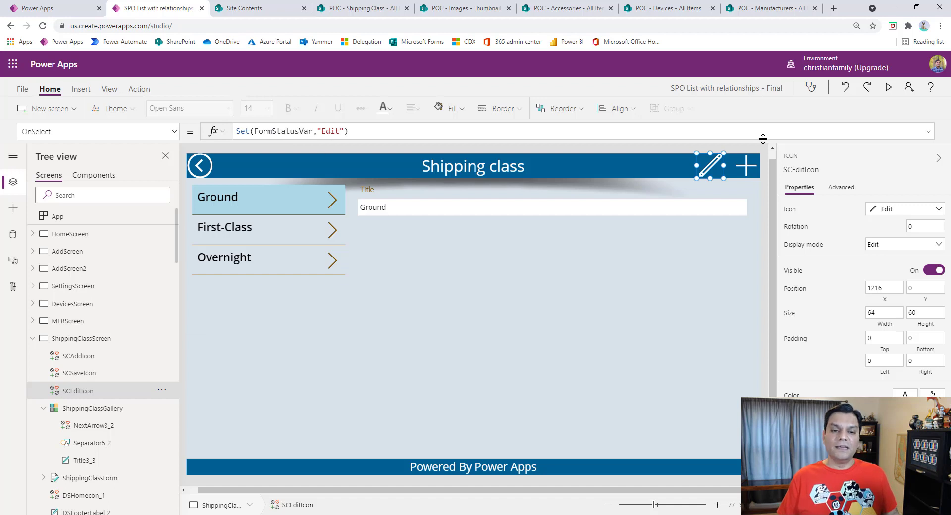
click(747, 166)
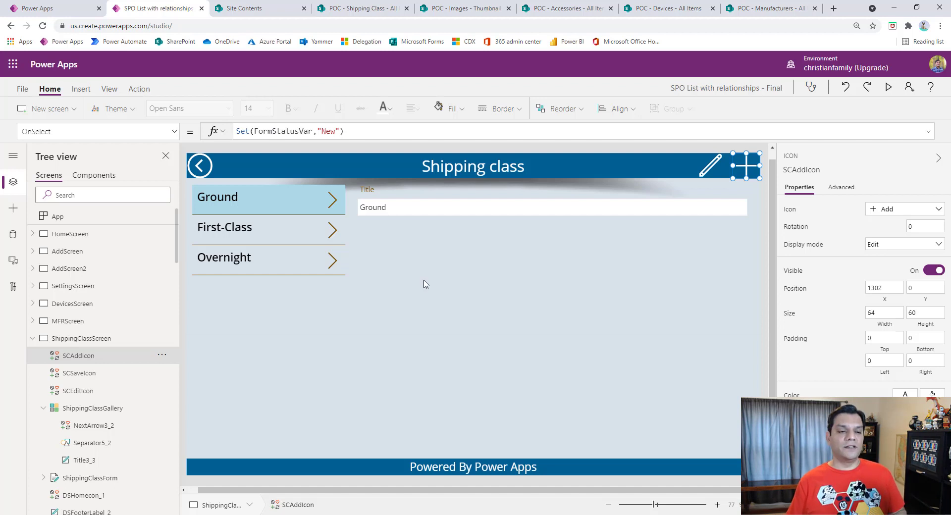
Step: Return to the shipping class form and review its full Item formula for the View and Edit statuses
click(426, 284)
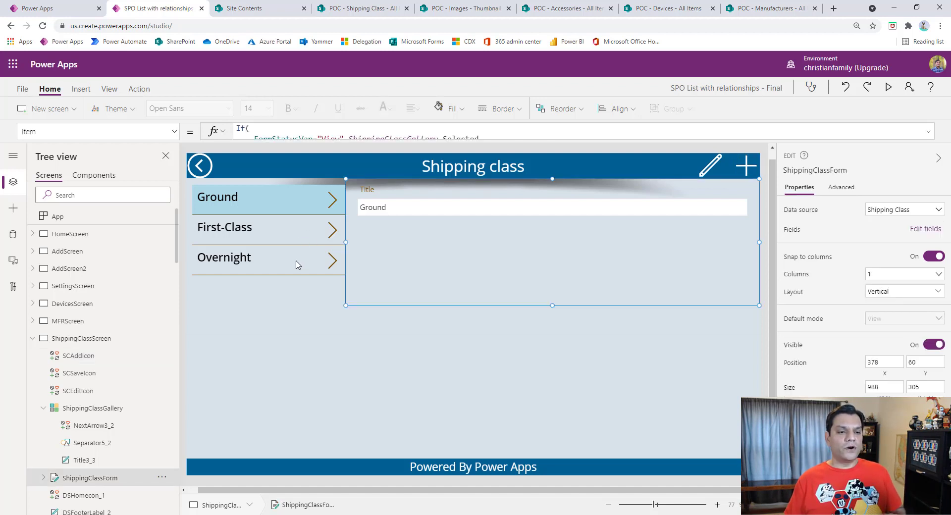
click(929, 133)
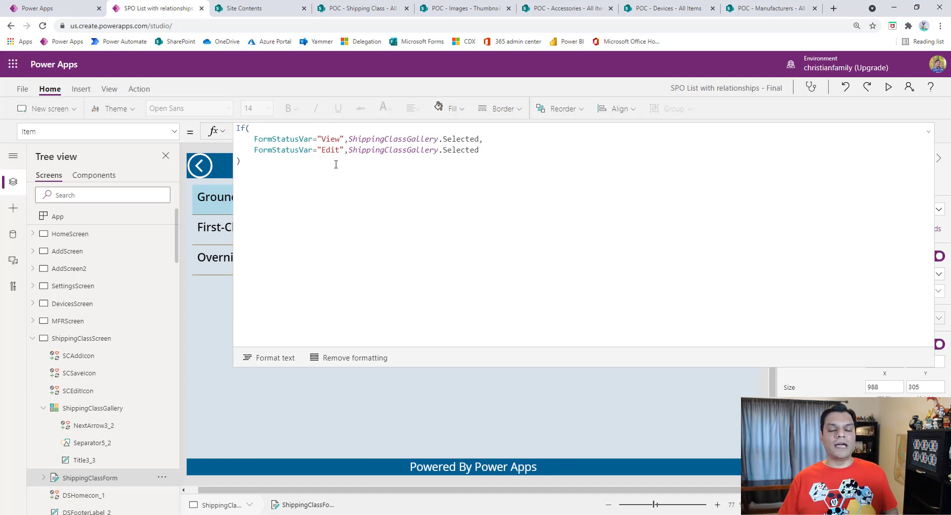
click(929, 132)
Step: Compare the gallery arrow's OnSelect formula with the form's expanded Item formula that refers to ShippingClassGallery
click(333, 201)
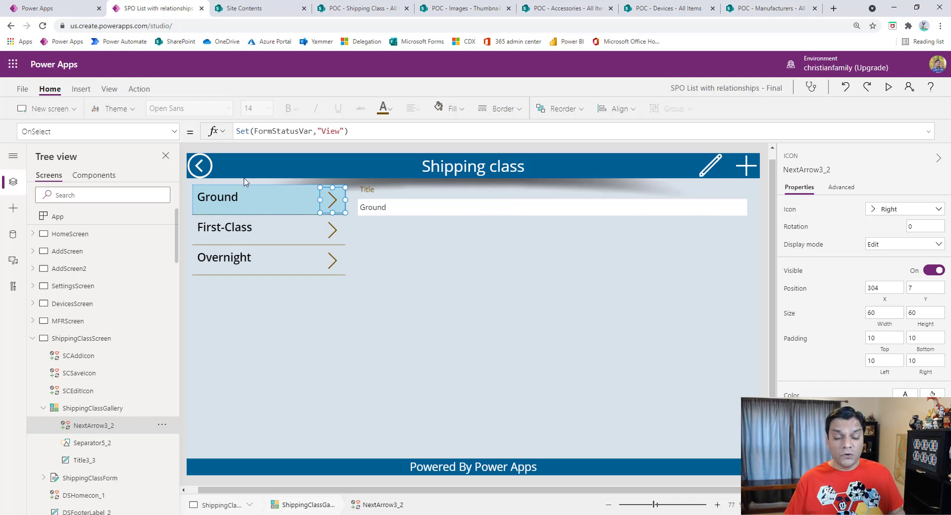
click(279, 323)
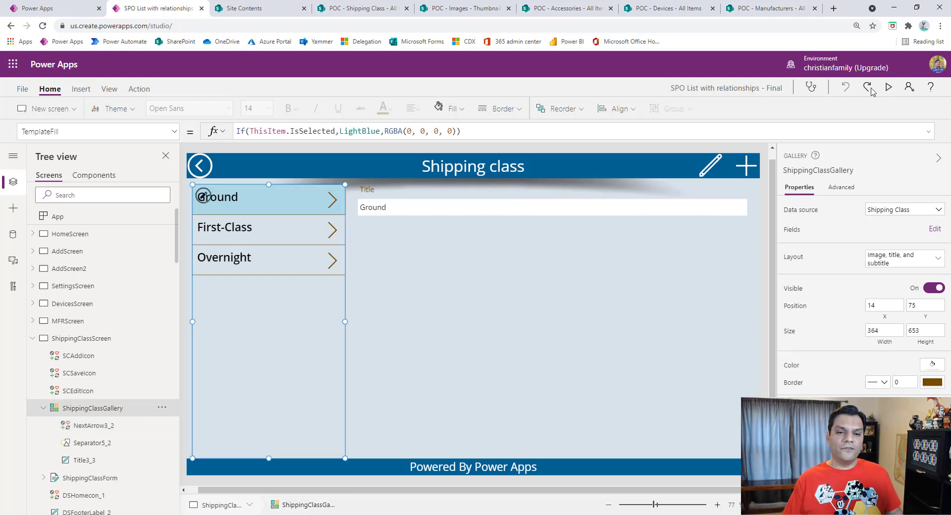
click(526, 248)
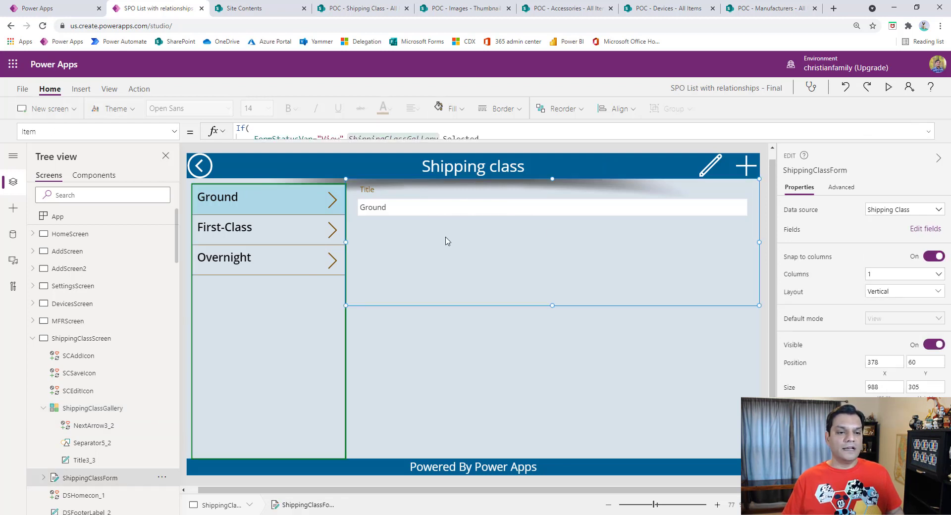
click(929, 133)
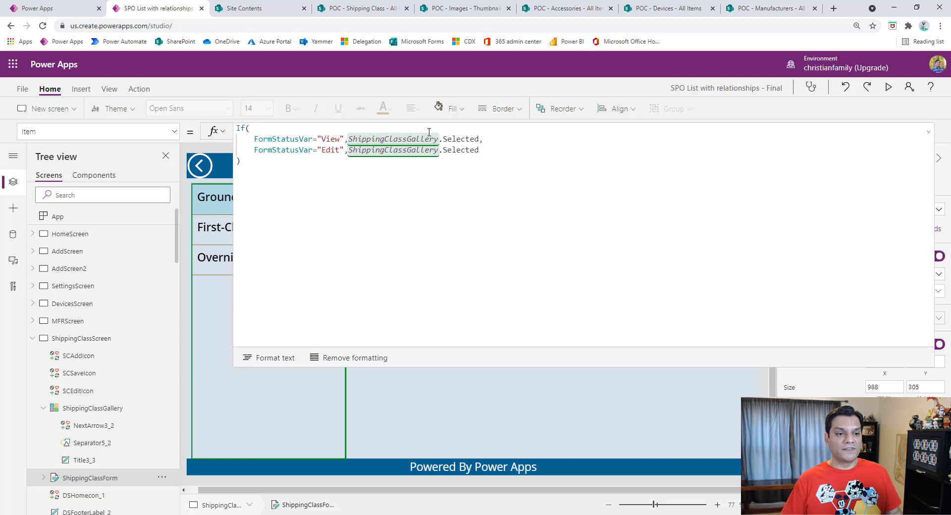
click(928, 133)
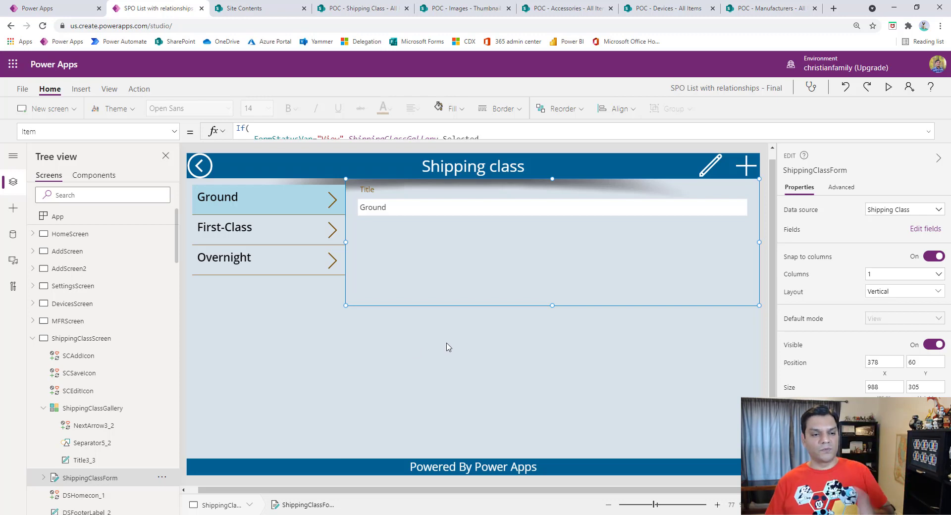
Step: Preview the Shipping class screen, checking the form for First-Class, a blank new record and Ground
click(891, 87)
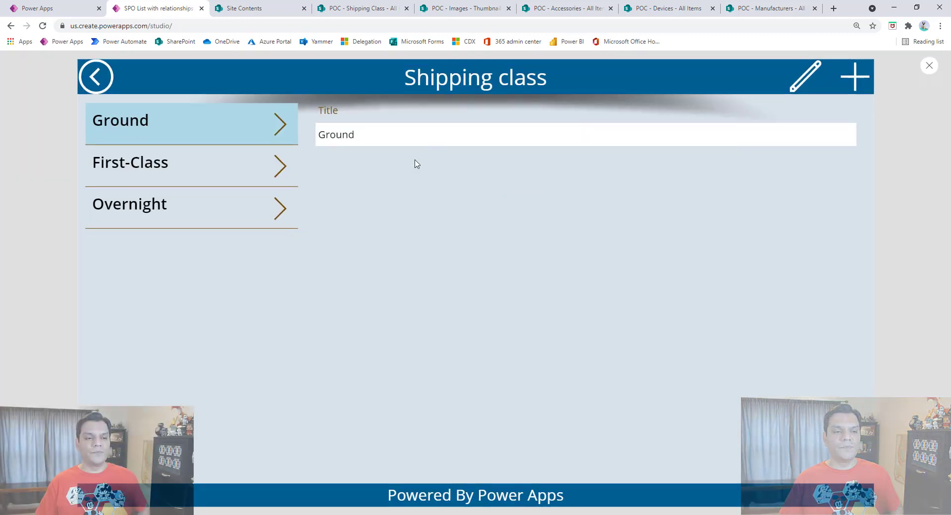
click(271, 167)
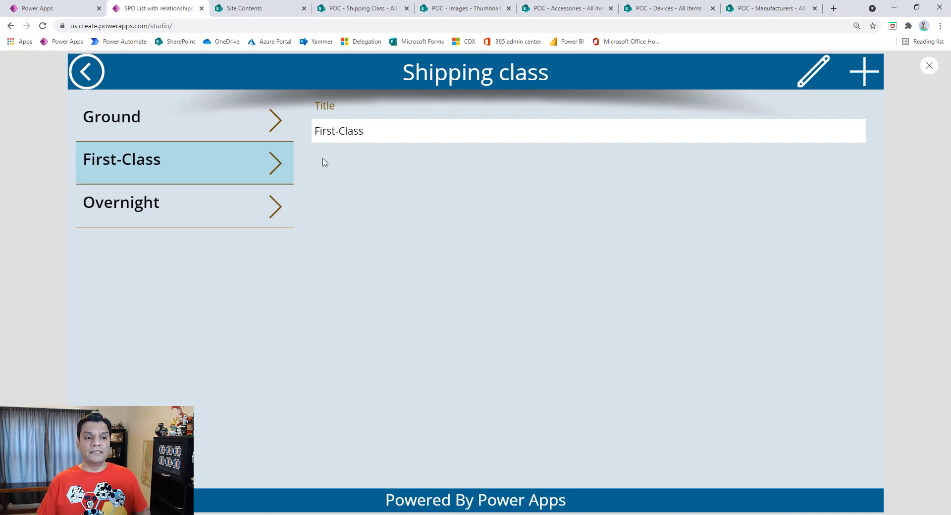
click(865, 75)
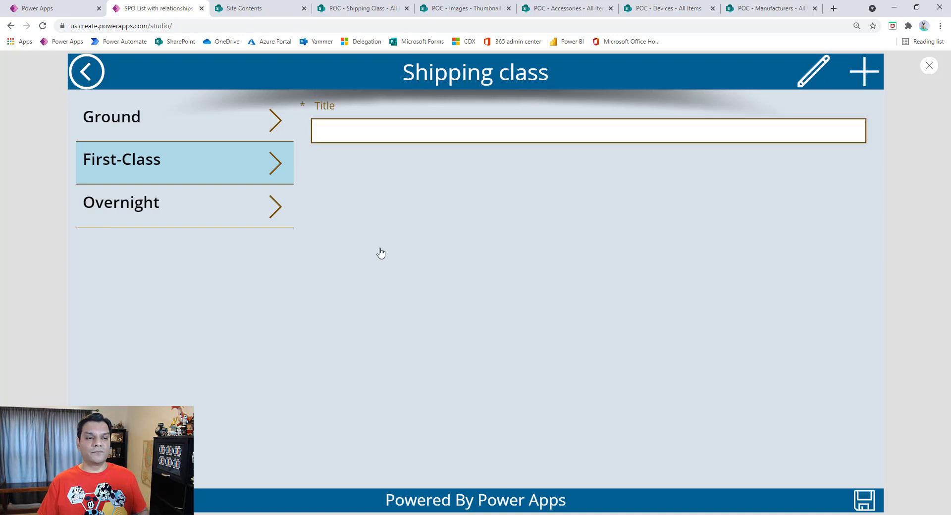
click(266, 132)
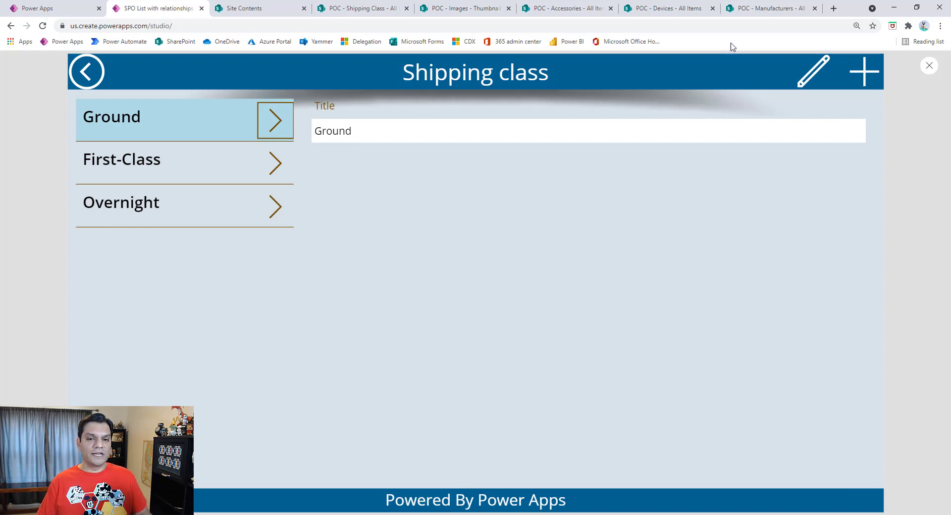
Step: Switch the previewed form between editing Ground, adding a new record and viewing Ground, and exit the preview, dismissing the tip
click(803, 88)
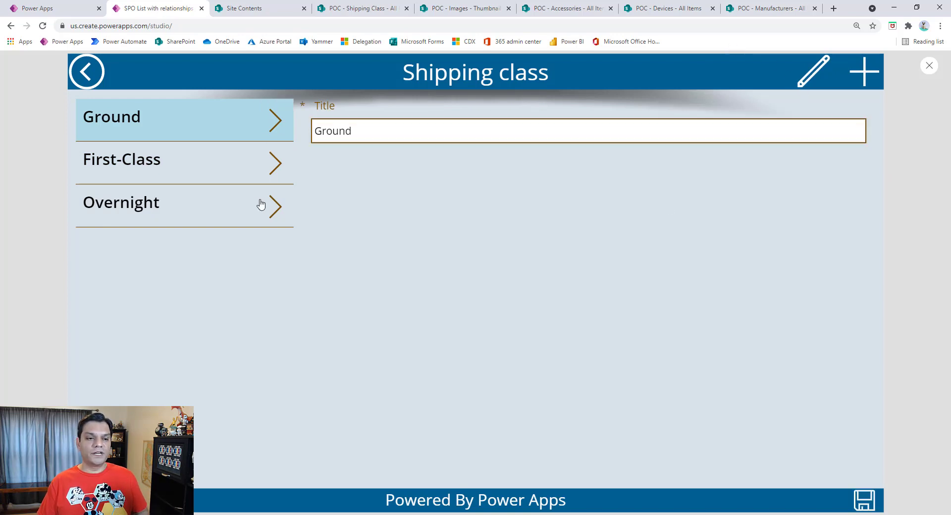
click(861, 74)
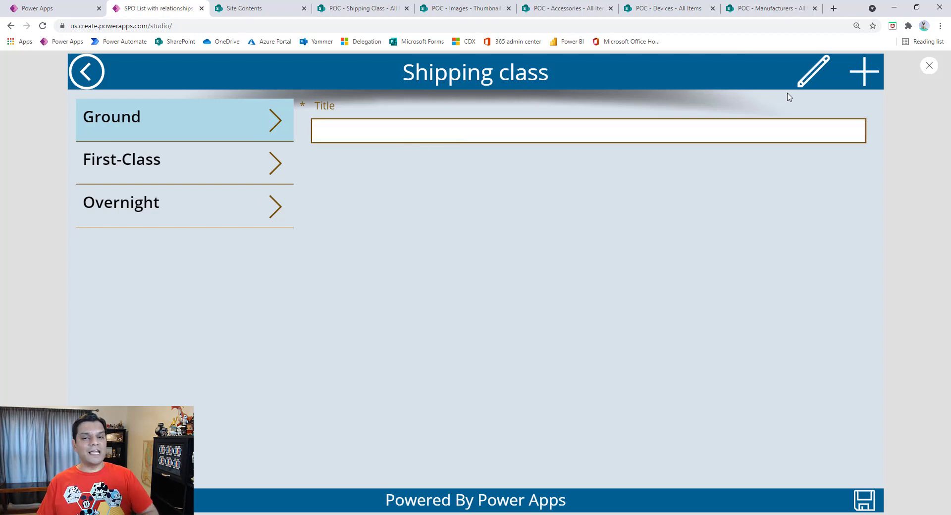
click(271, 130)
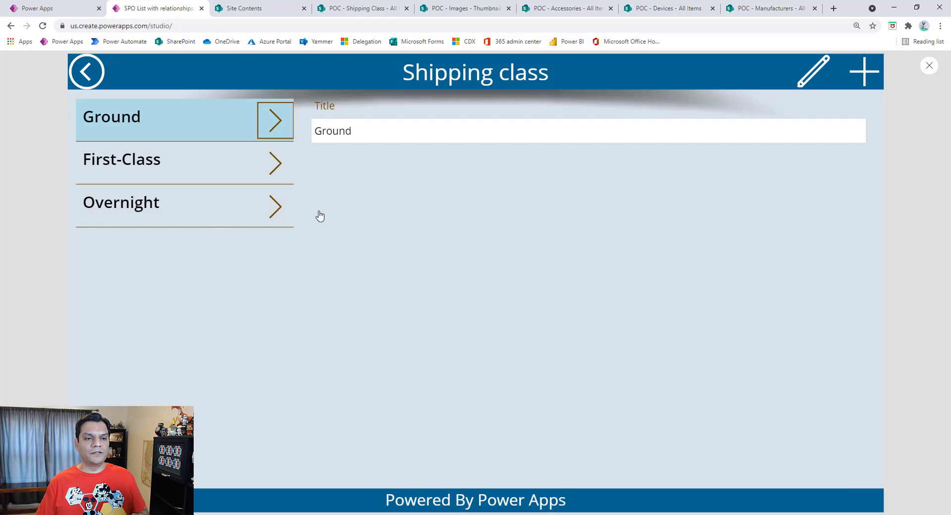
click(810, 74)
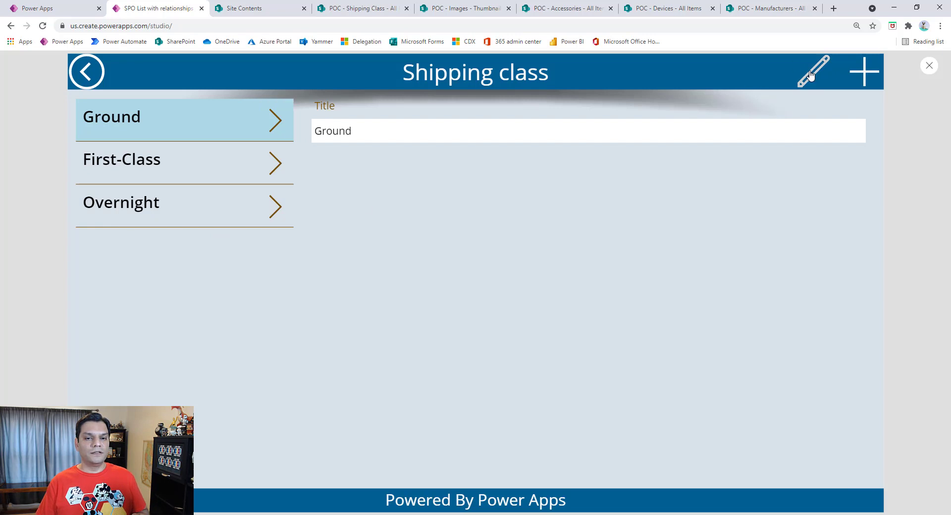
click(276, 127)
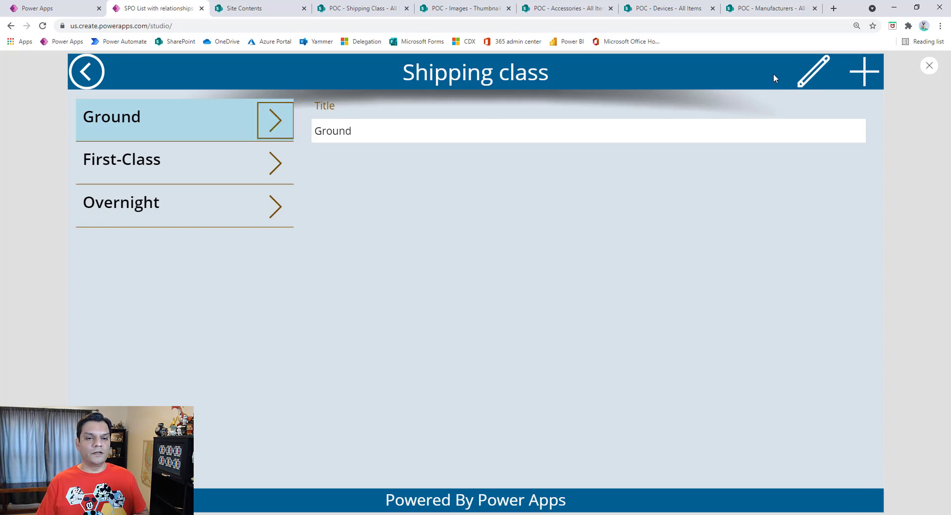
click(862, 72)
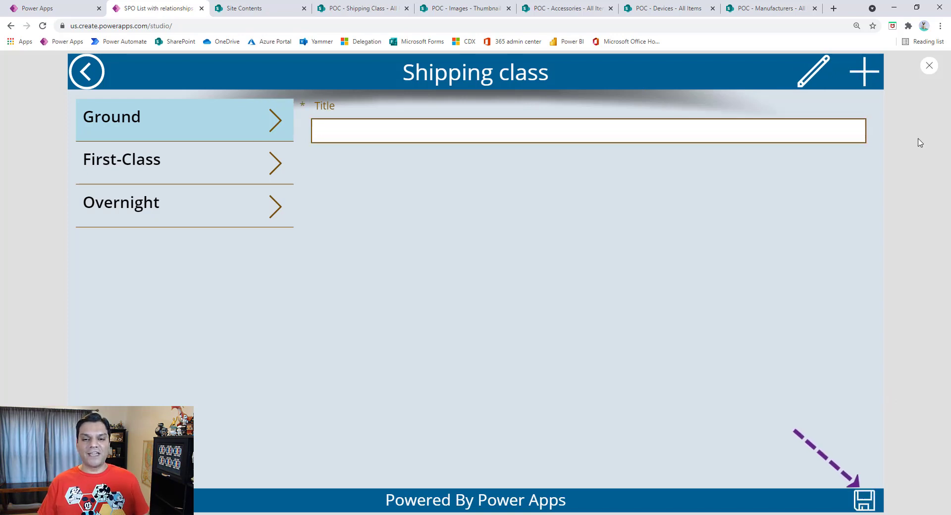
click(930, 65)
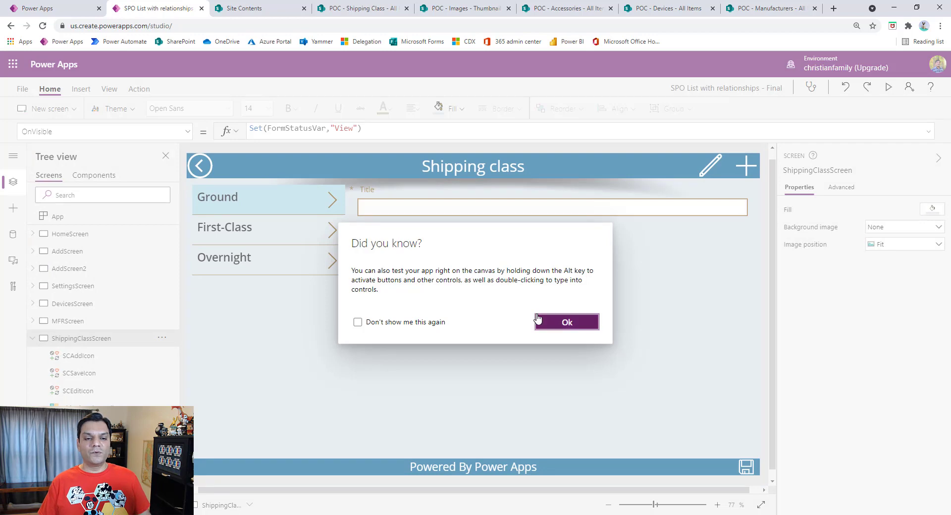
click(539, 320)
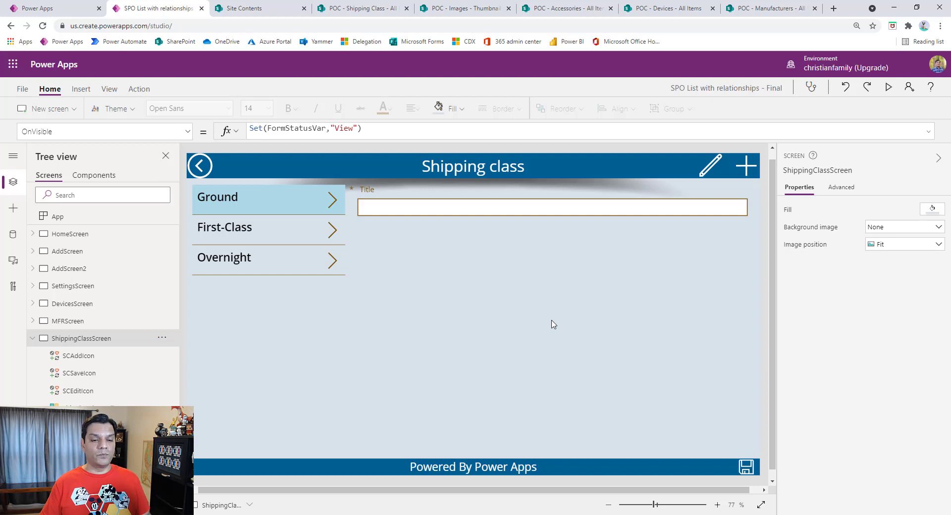
Step: Review the save icon's full Visible formula for the New and Edit values of FormStatusVar
click(747, 467)
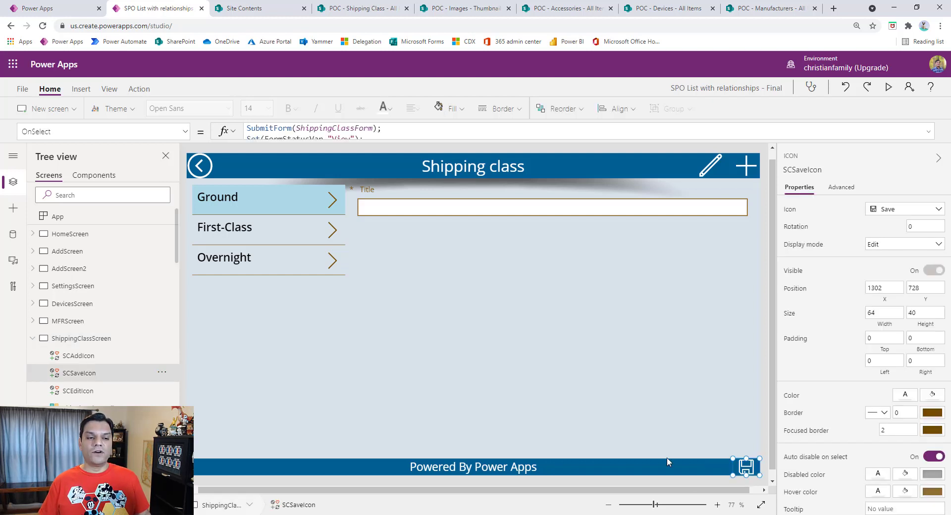
click(181, 132)
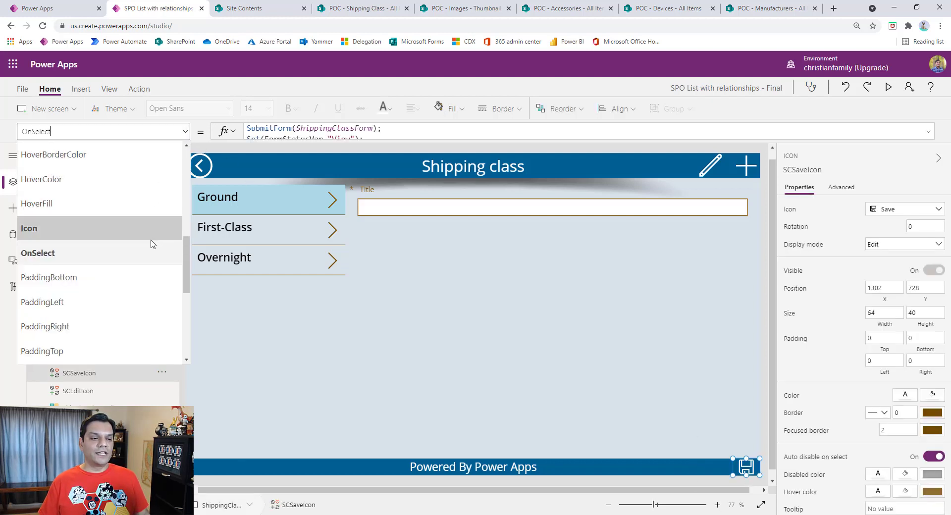
scroll(149, 245, down, 3)
click(128, 277)
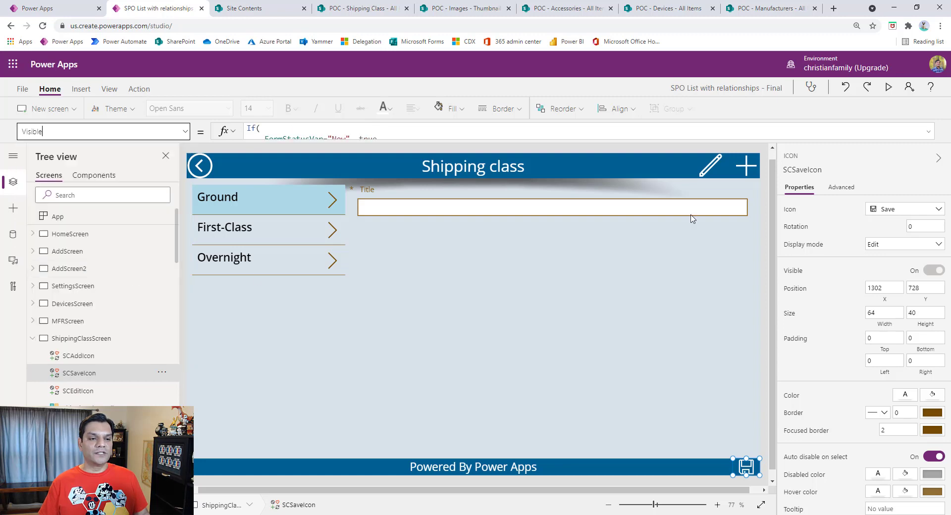
click(929, 132)
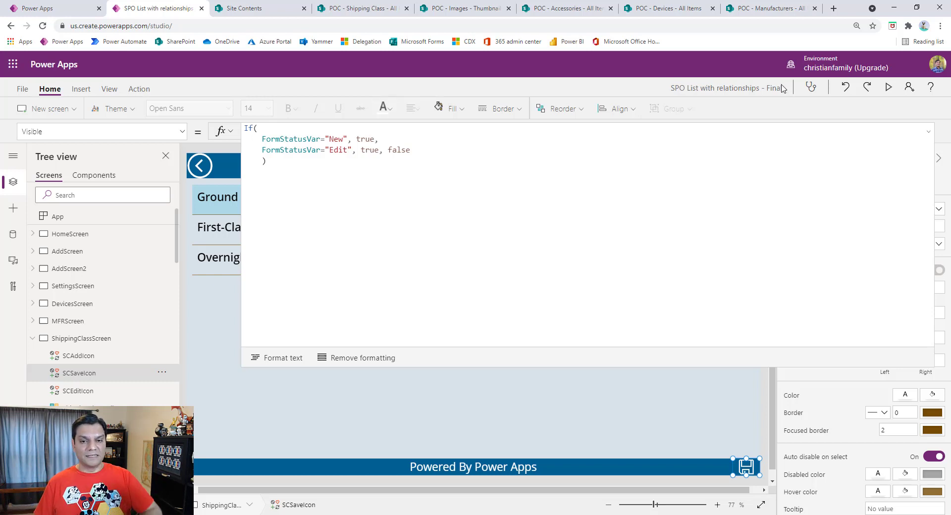
click(929, 135)
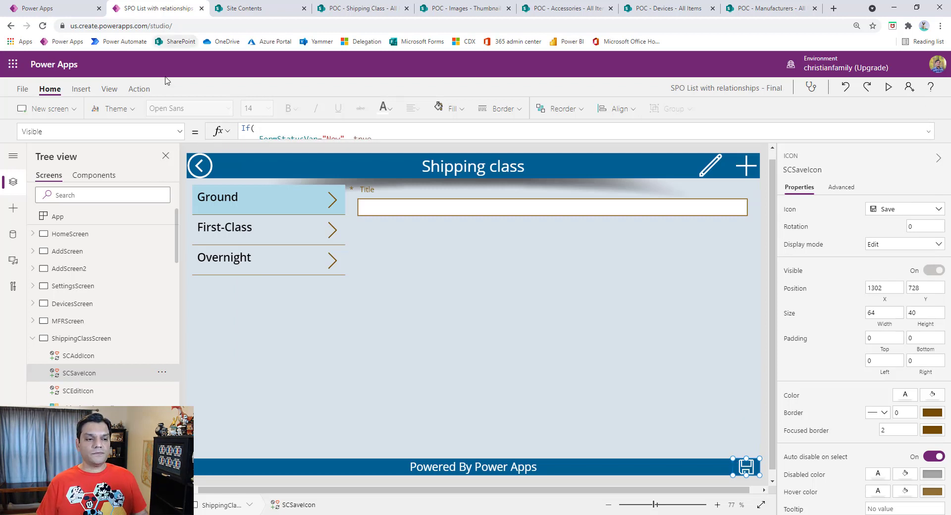
Step: Review the save icon's full OnSelect formula, checking its SubmitForm argument against the shipping class form's name
click(179, 131)
scroll(127, 212, up, 5)
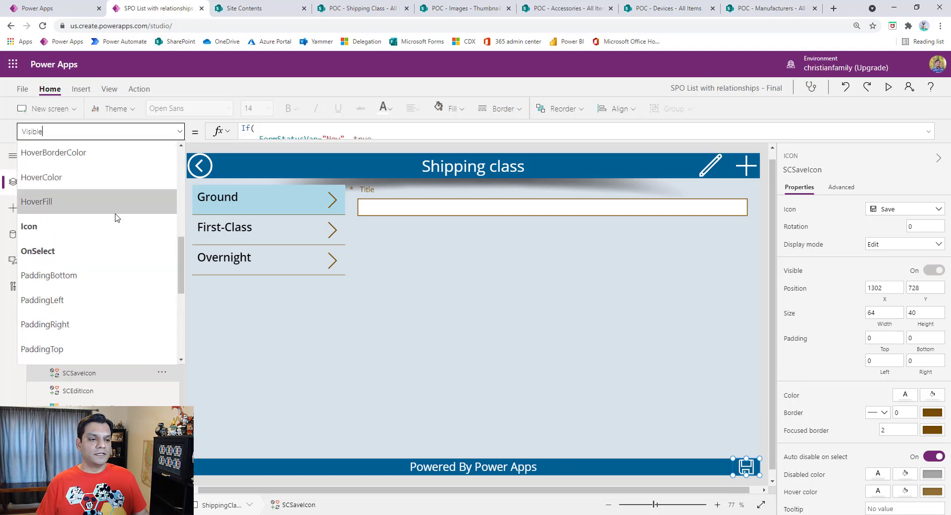
click(94, 255)
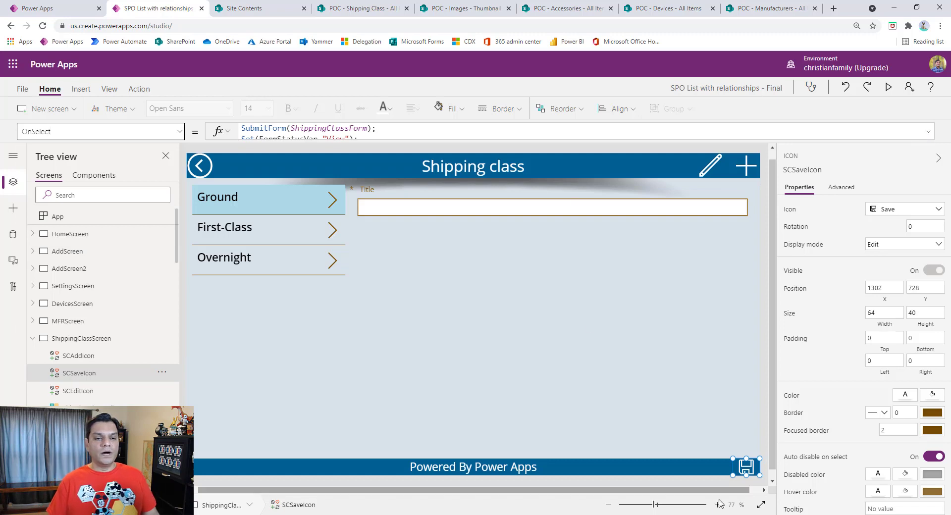
click(464, 311)
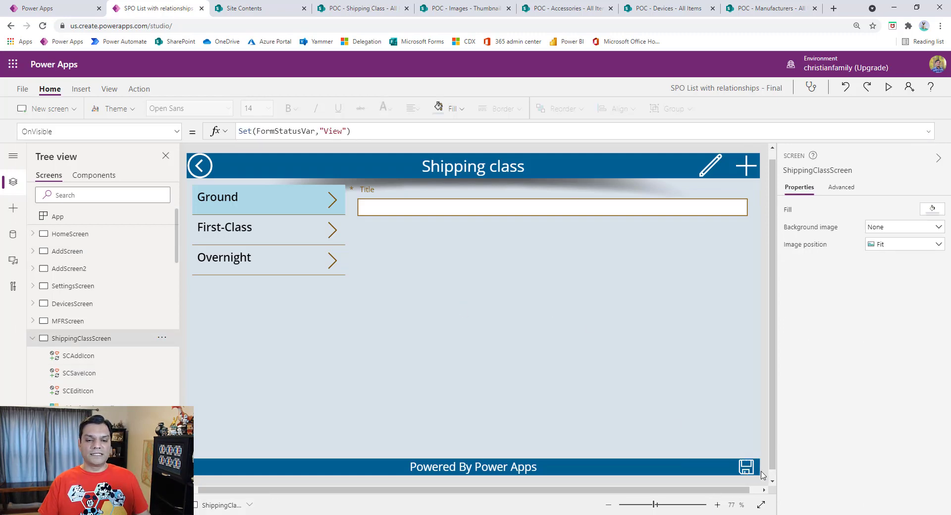
click(746, 466)
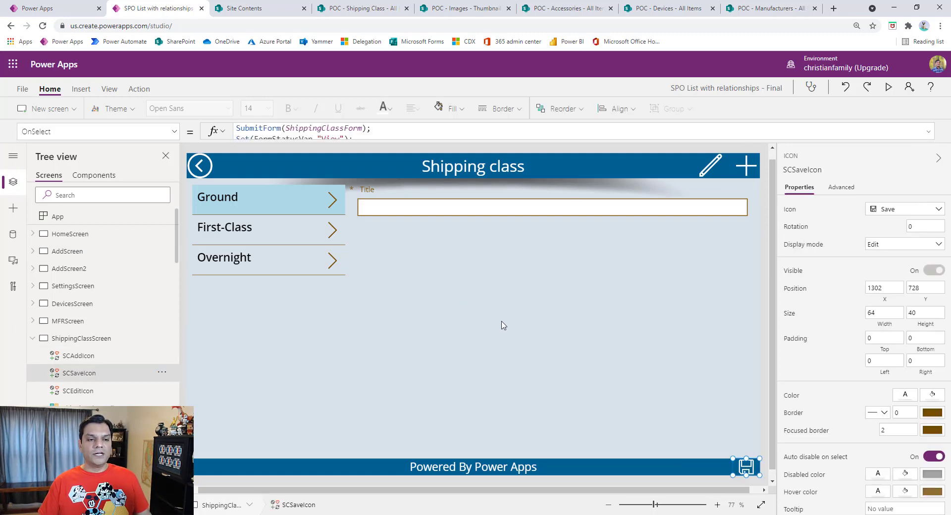
click(485, 242)
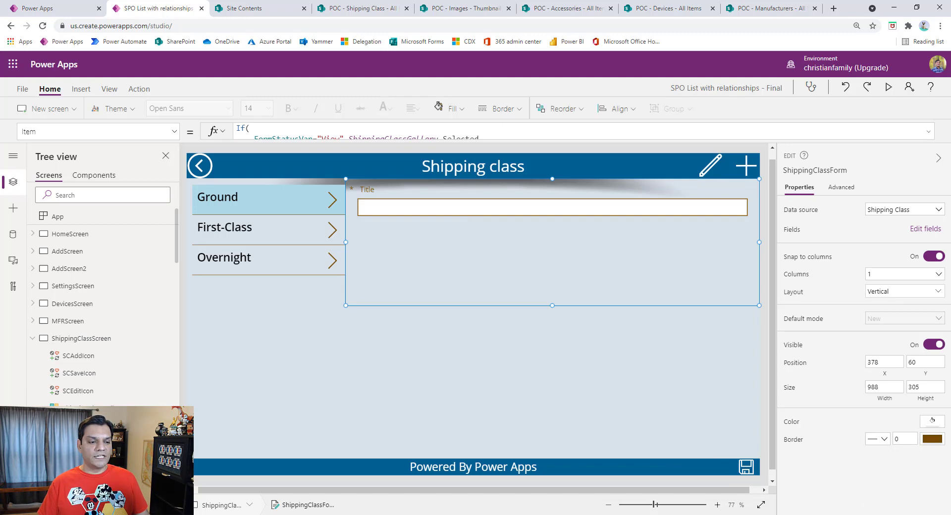
scroll(109, 334, down, 2)
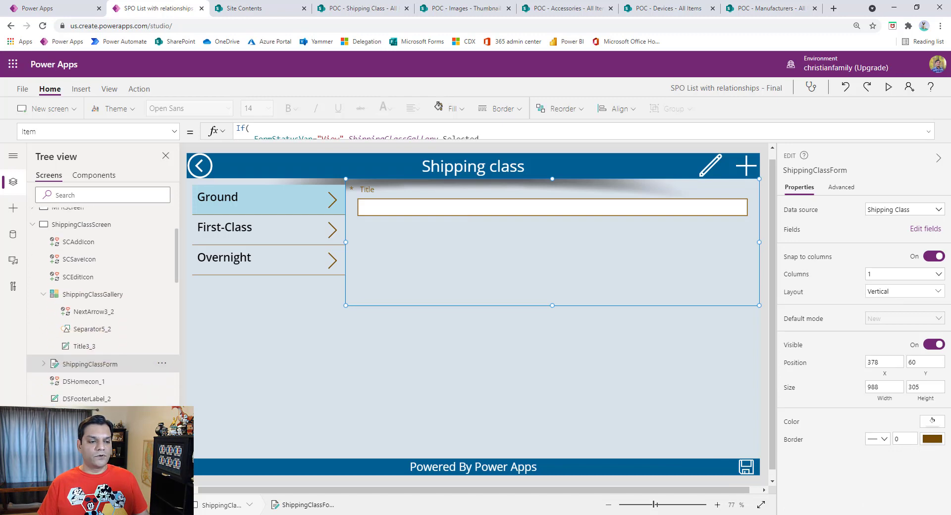
click(745, 467)
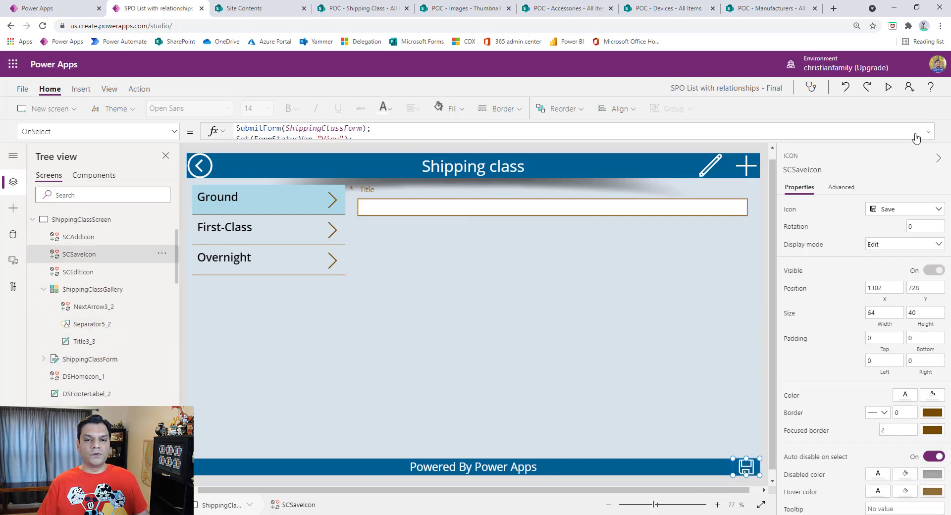
click(929, 131)
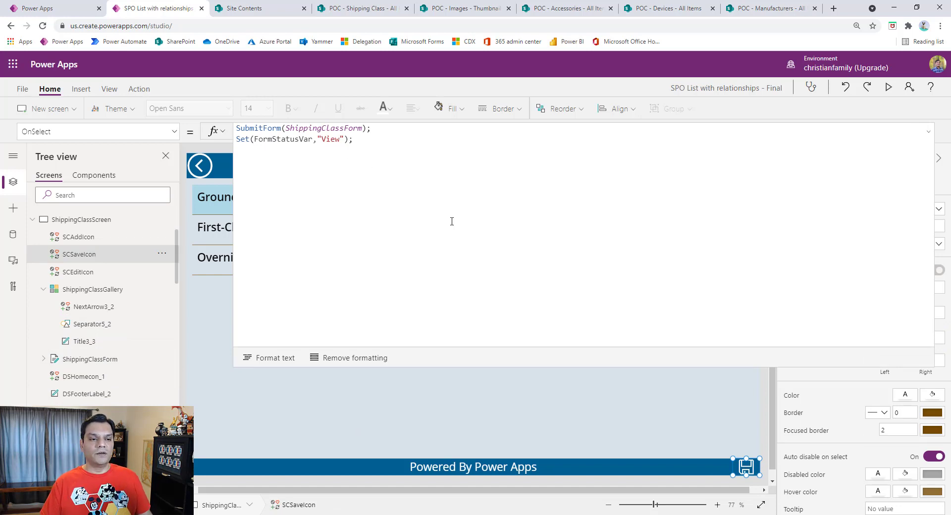
click(929, 131)
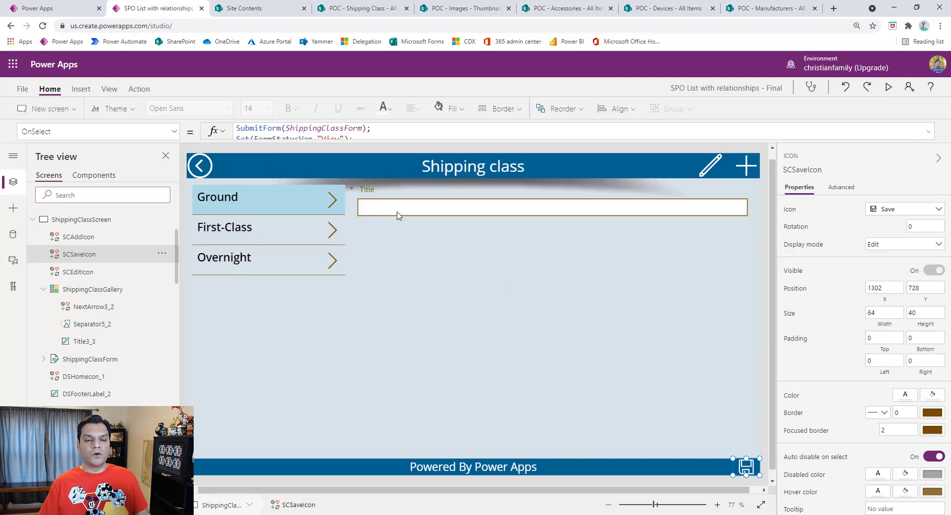
Step: Preview the Shipping class screen, add a new record titled "Super fast" and save it
click(889, 88)
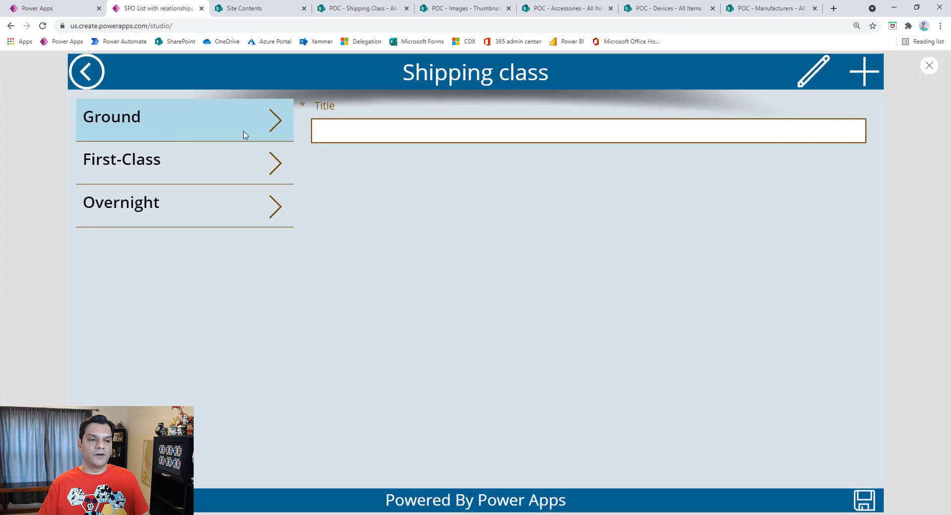
click(274, 119)
click(266, 172)
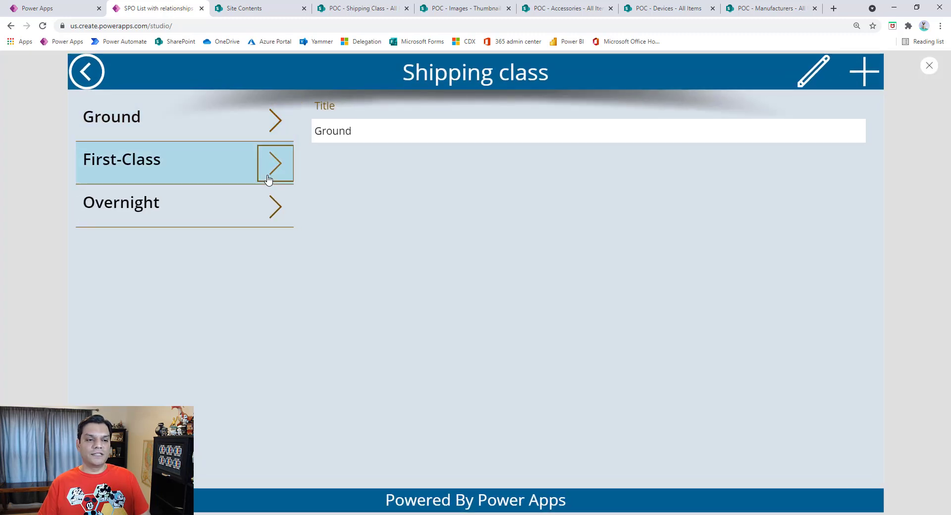
click(864, 73)
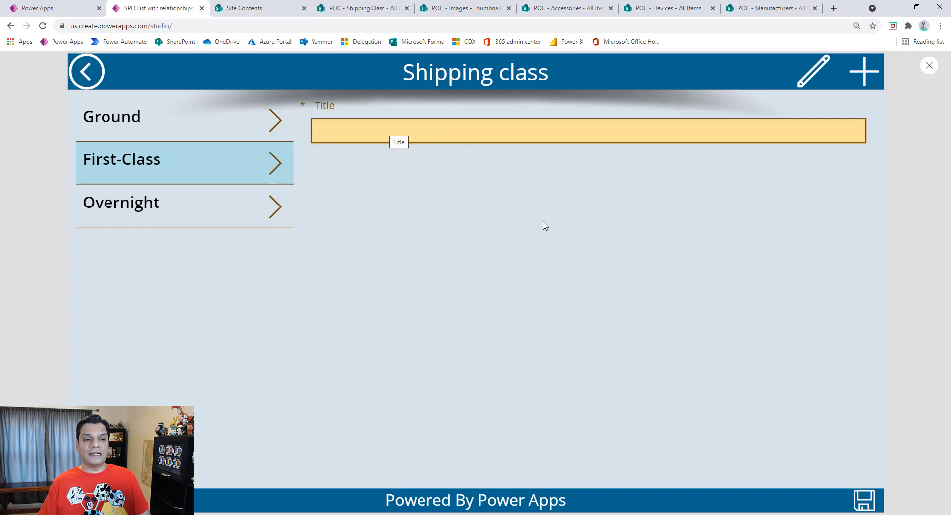
click(348, 135)
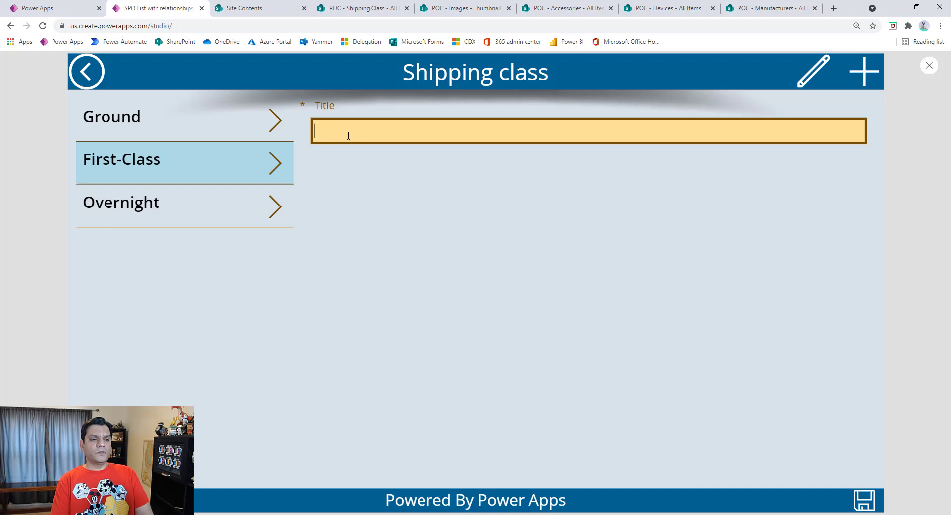
text(Super fast)
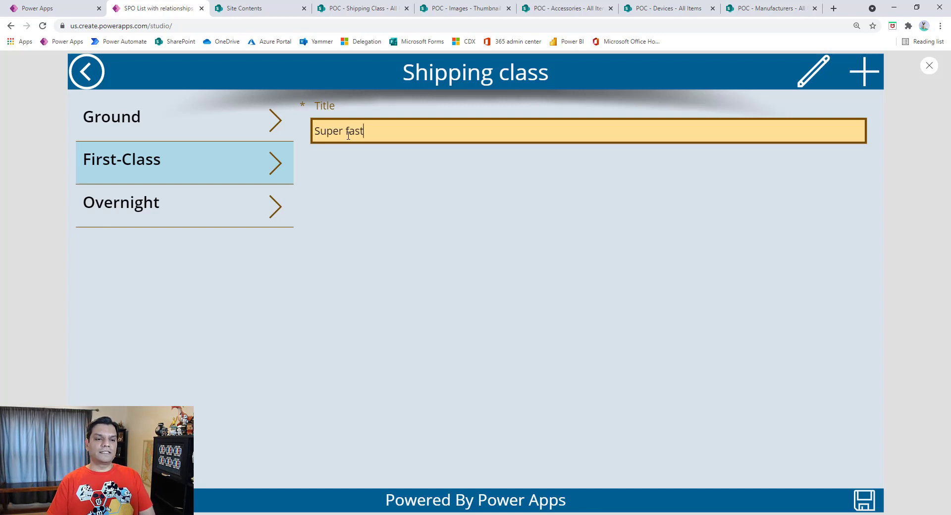
click(864, 497)
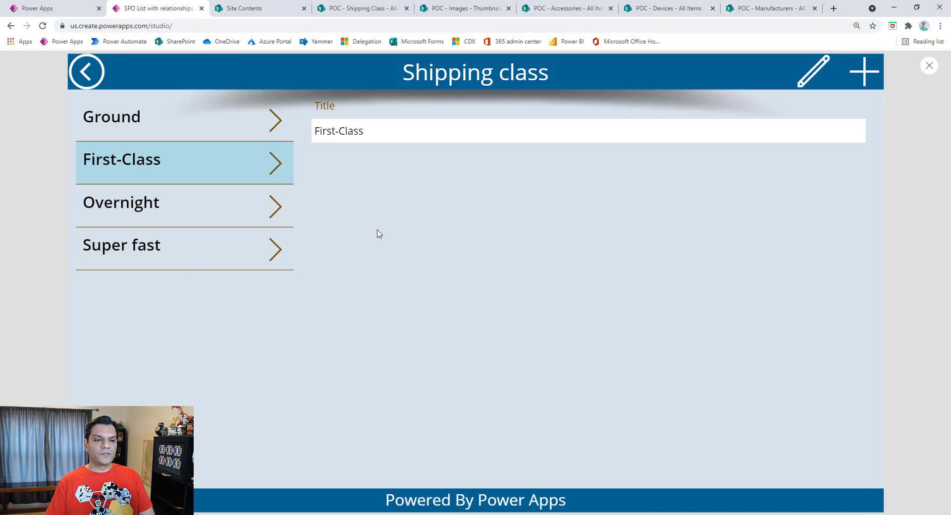
Step: View the Super fast record in the form, then exit the preview and dismiss the tip
click(288, 246)
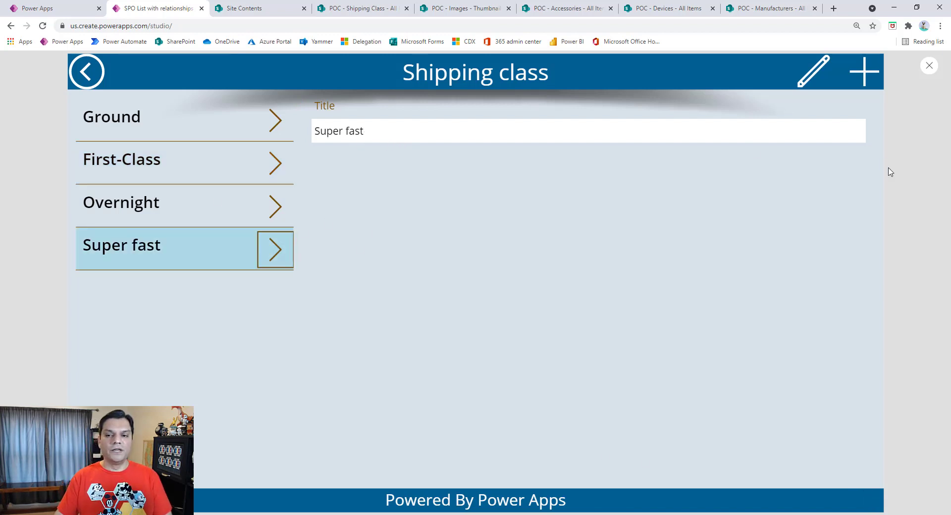
click(929, 66)
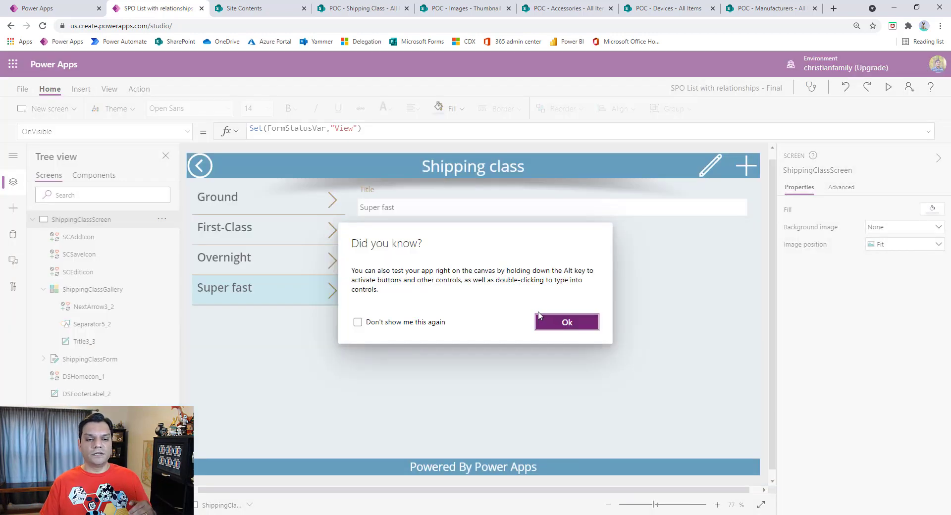
click(576, 318)
Step: Preview the Location settings screen, switching its form between editing Office, viewing Apartment and a new record, and return to Settings
click(889, 89)
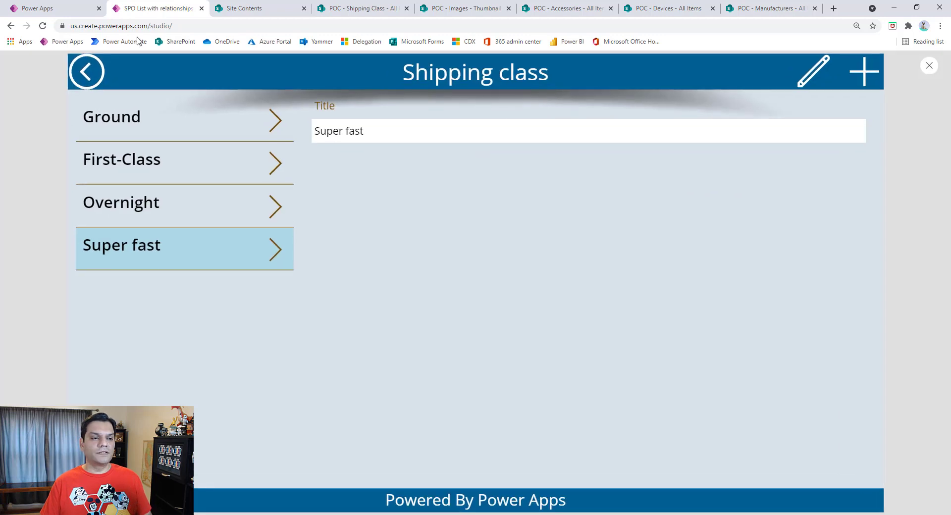
click(86, 71)
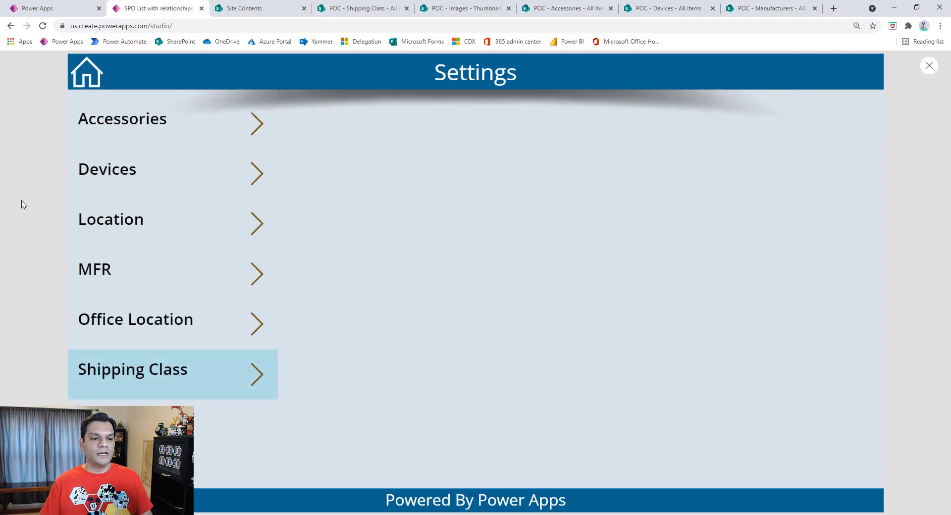
click(254, 223)
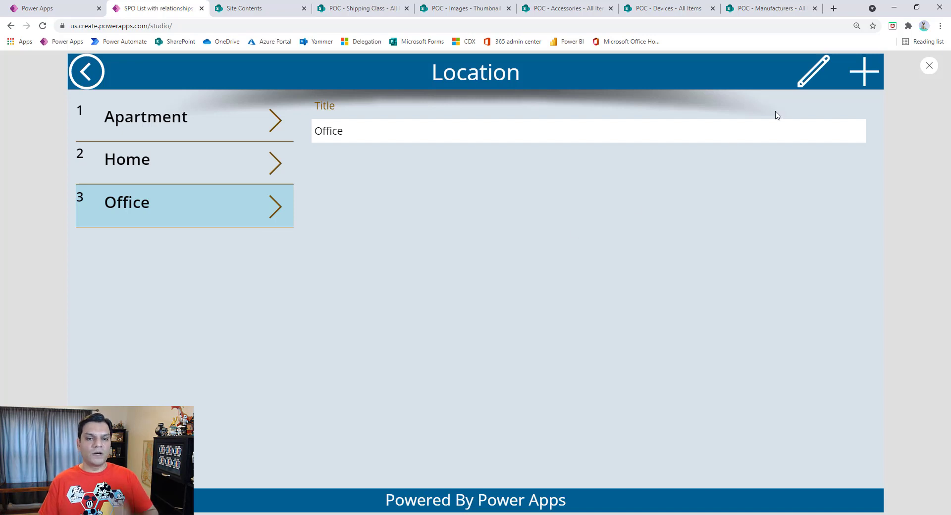
click(803, 86)
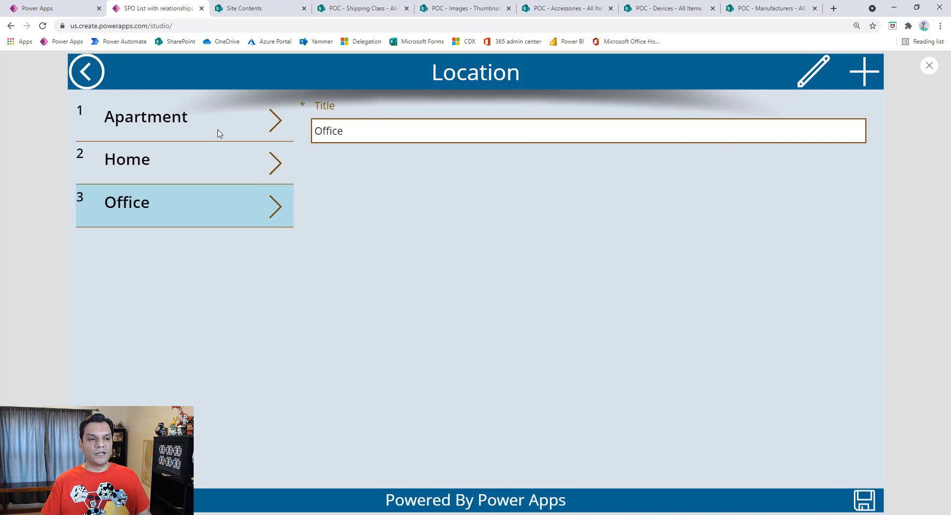
click(275, 120)
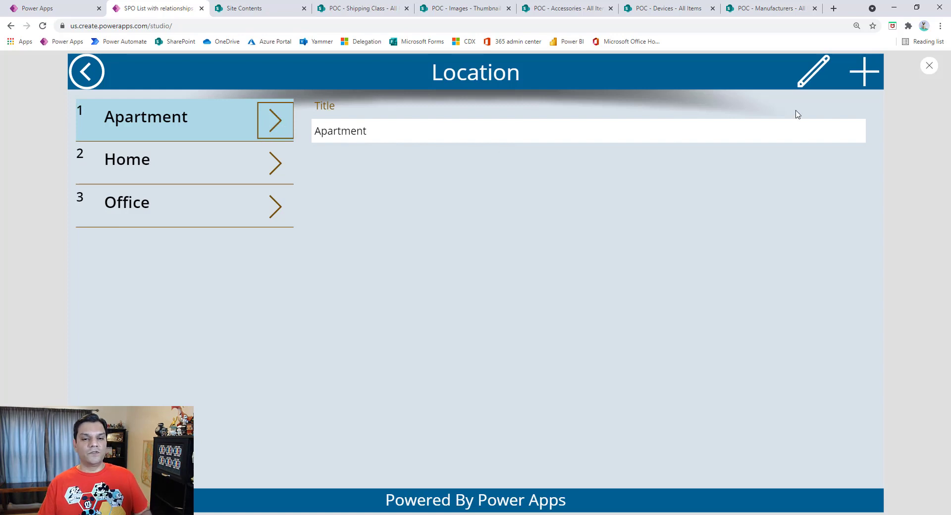
click(864, 77)
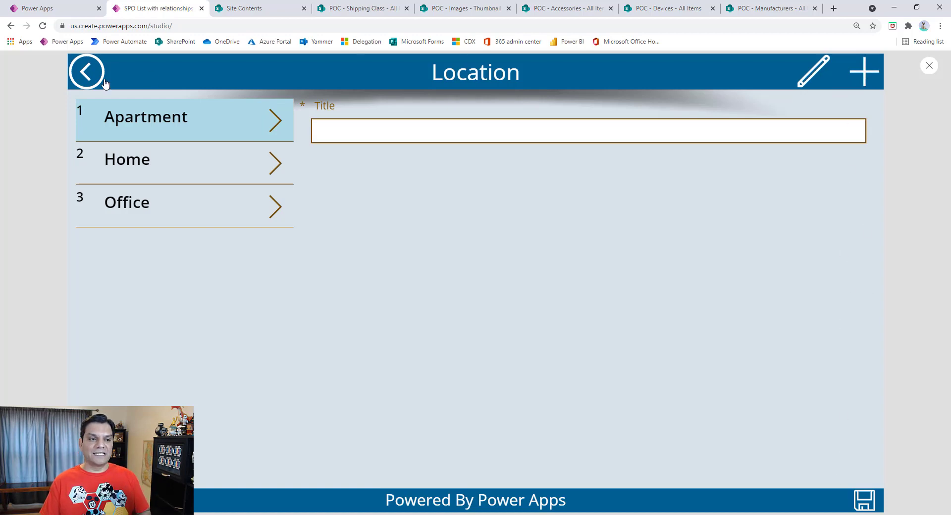
click(90, 81)
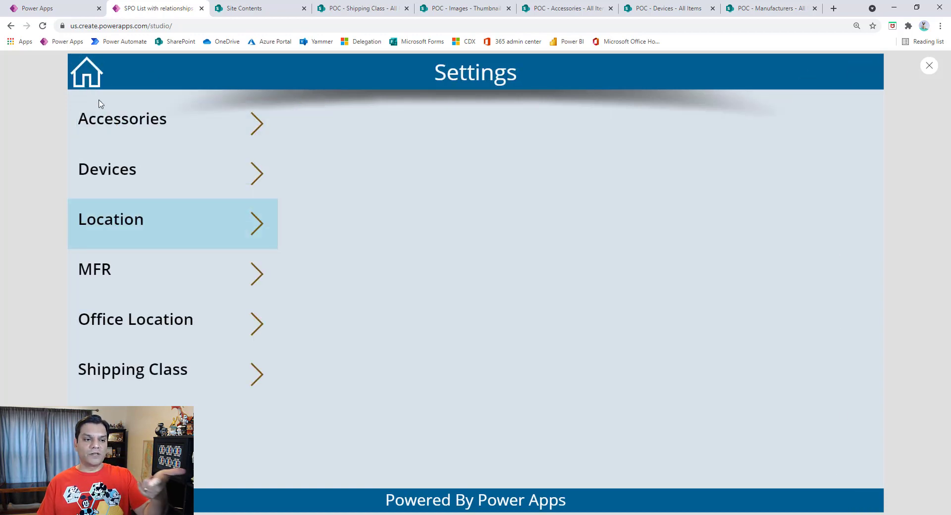
Step: Open the Office Location settings screen in the preview and examine its gallery and address form
click(243, 332)
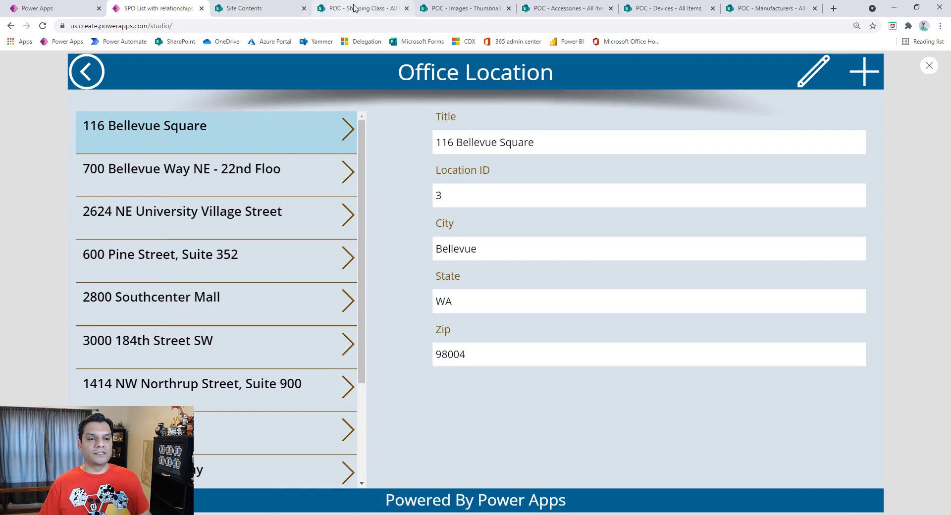
click(67, 6)
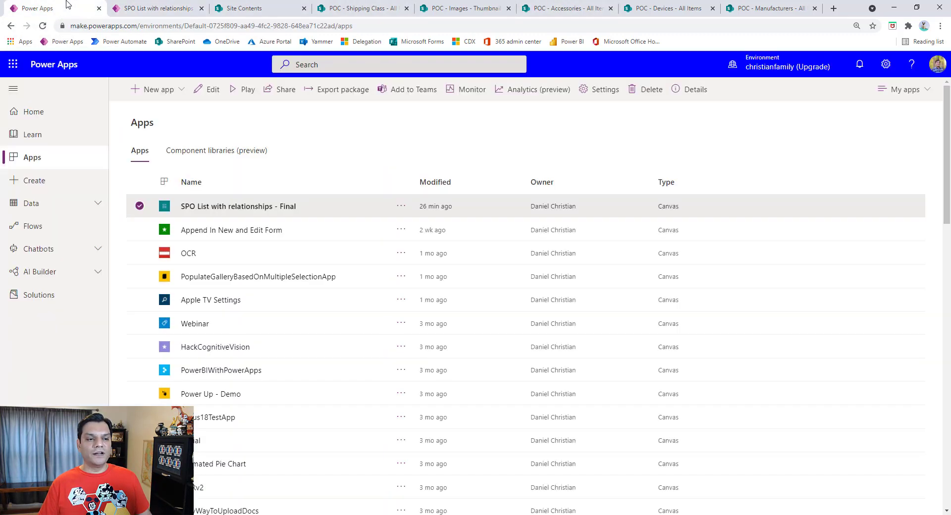
click(174, 7)
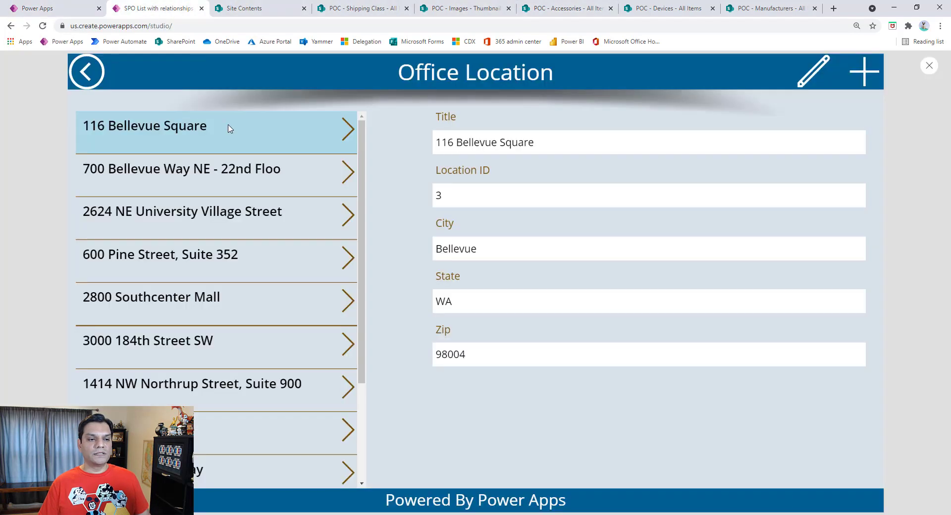
Step: Leave the Office Location settings and start a new device request for the Acer Aspire S3
click(87, 72)
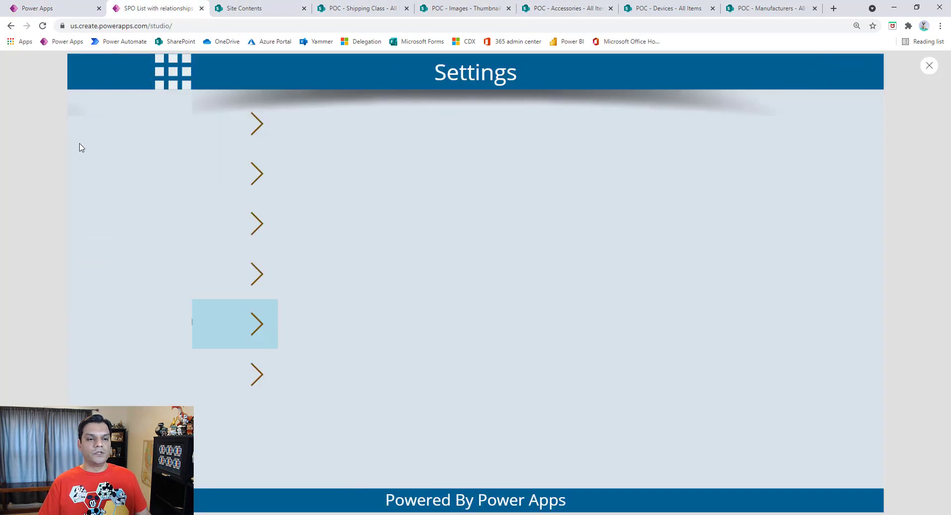
click(463, 201)
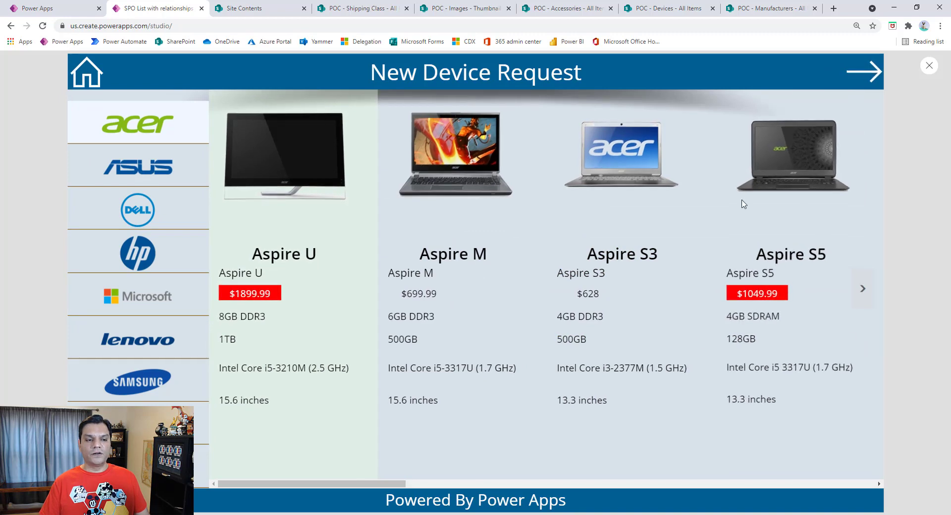
click(619, 317)
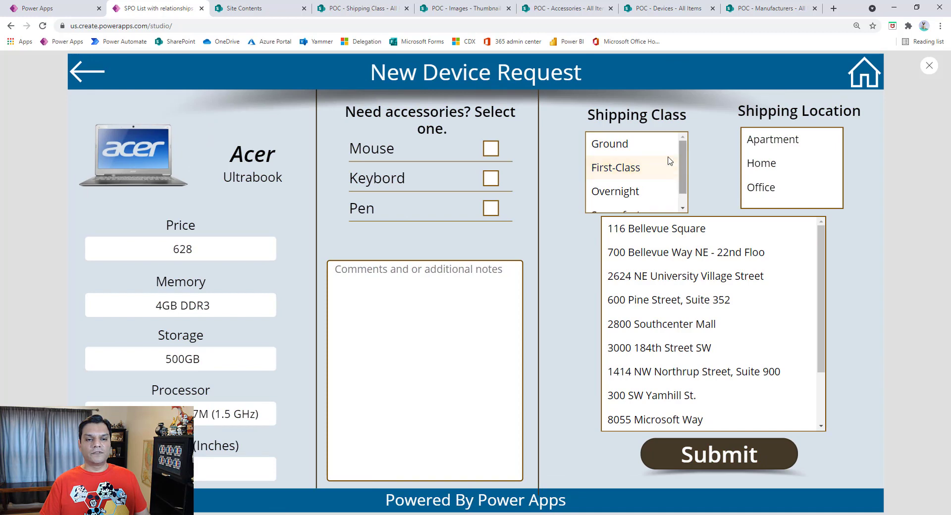
Step: Examine the Shipping Class choices and switch Shipping Location through Apartment, Home and Office to compare the address fields and office list
click(636, 148)
click(638, 169)
click(633, 151)
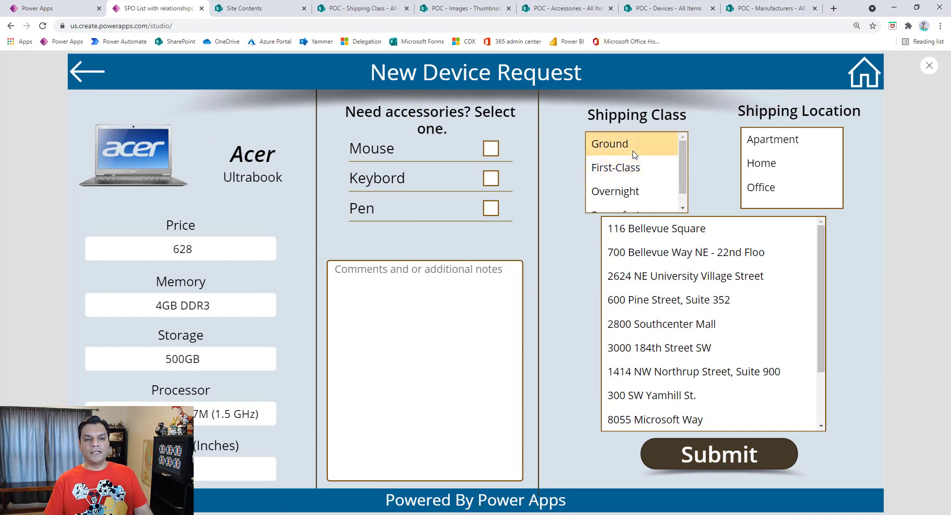
click(768, 141)
click(775, 170)
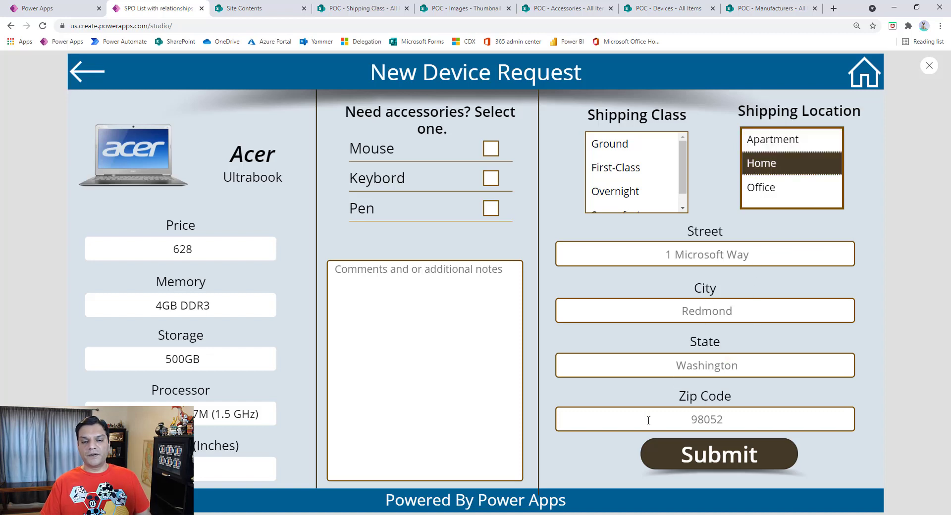
click(759, 200)
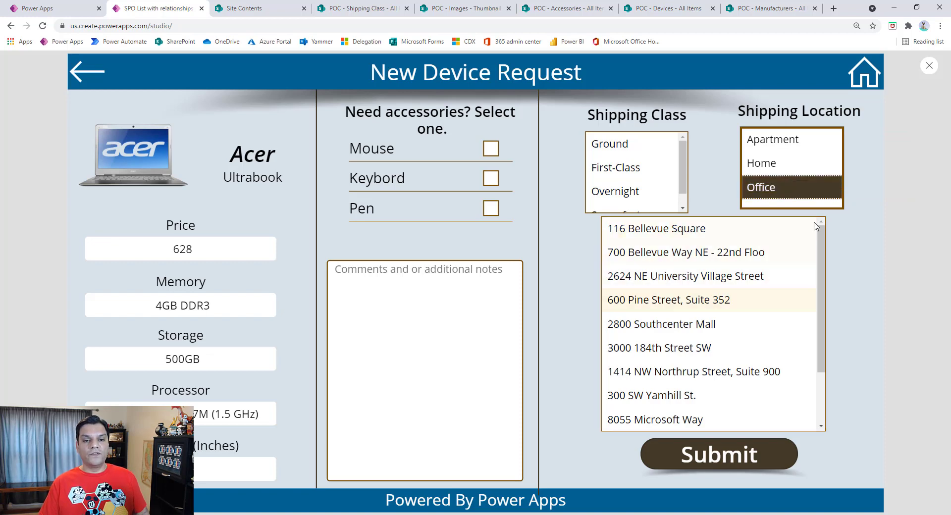
scroll(717, 304, down, 1)
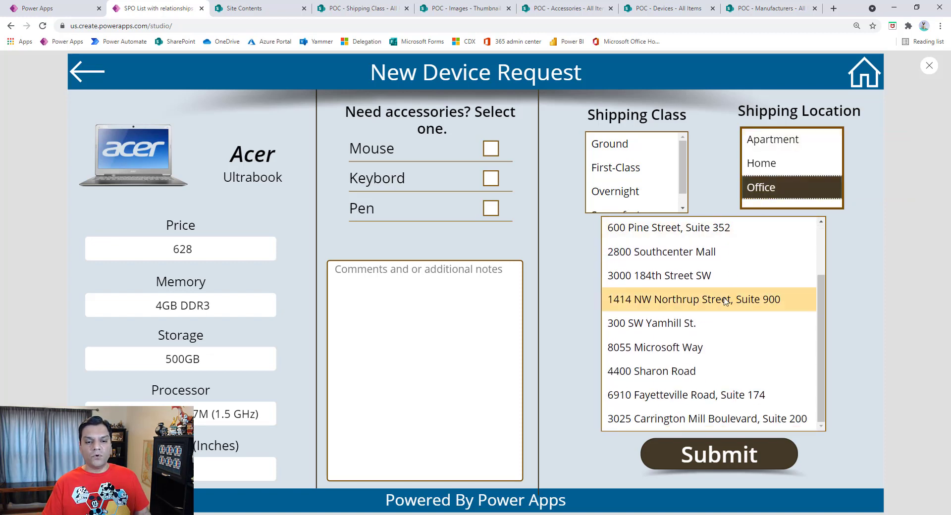
scroll(717, 303, up, 1)
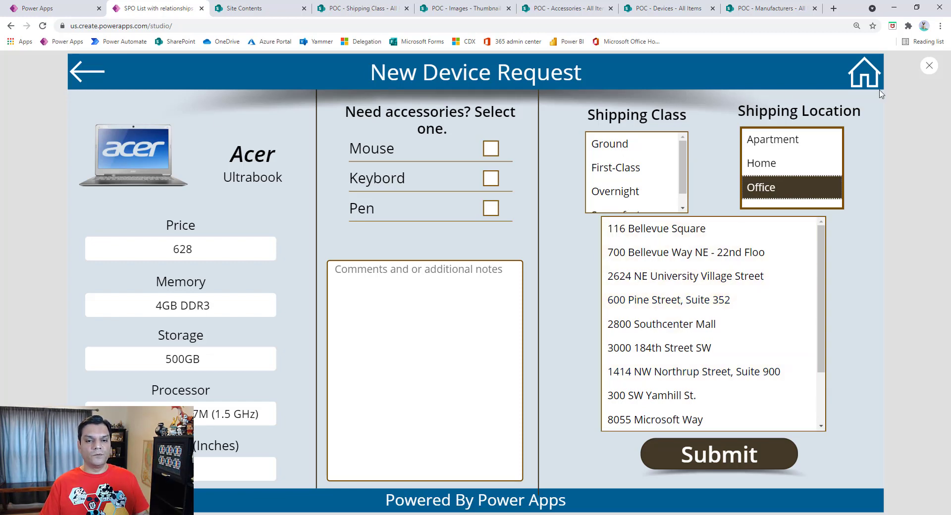
Step: Leave the new device request and open the Office Location screen from the app's Settings
click(865, 75)
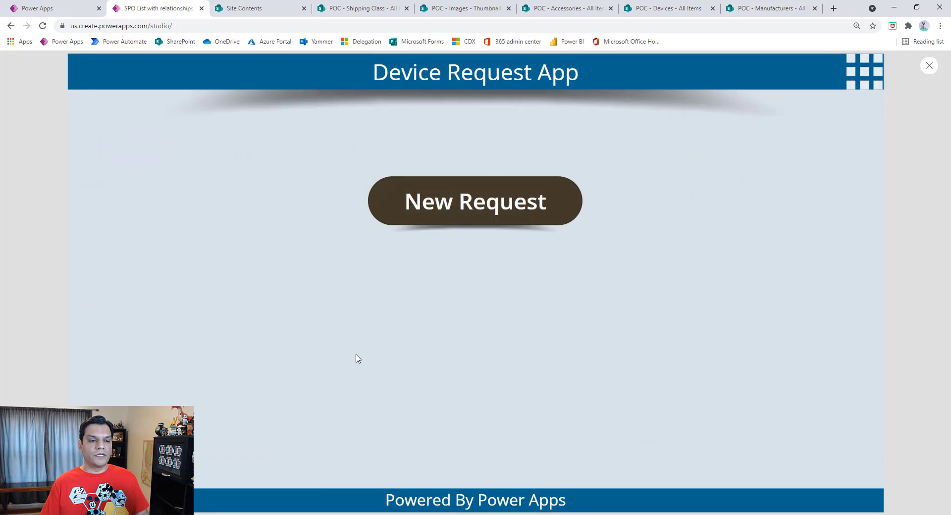
click(863, 88)
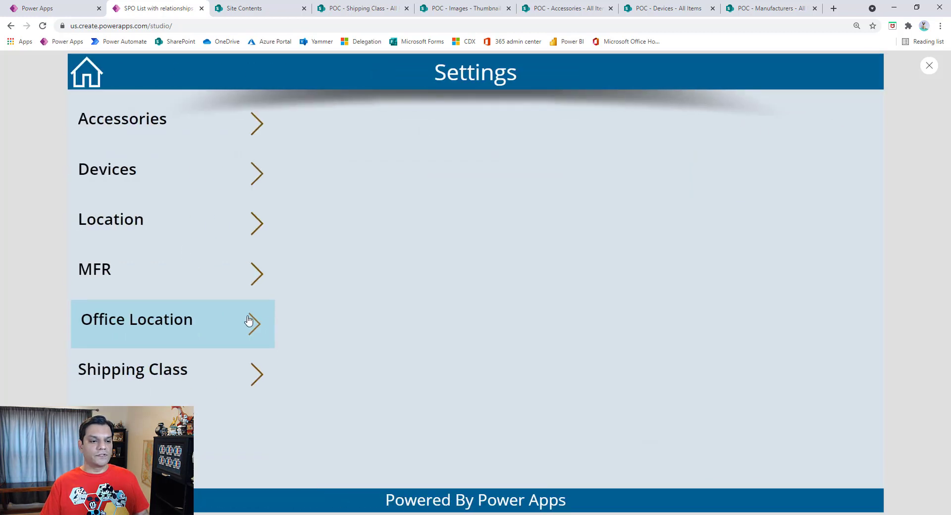
click(250, 323)
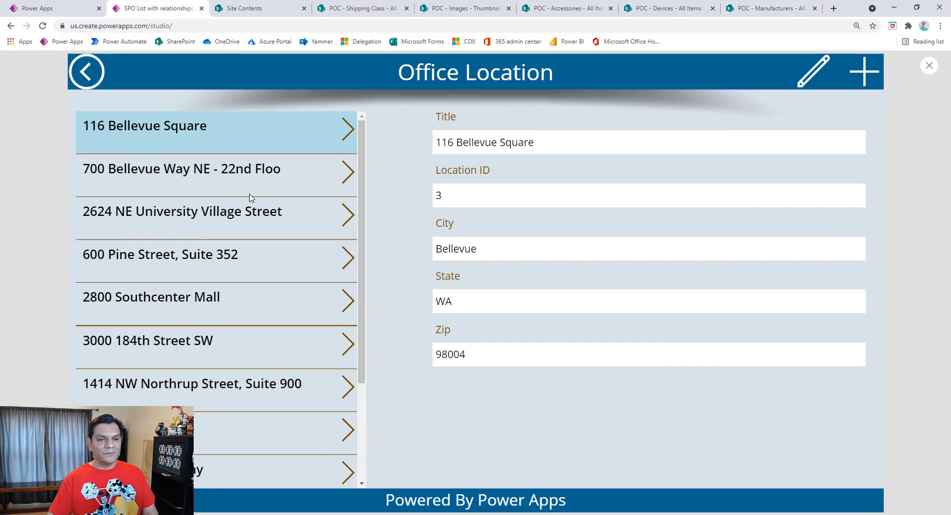
Step: Switch to the SharePoint site contents and open the Office Locations list
click(254, 8)
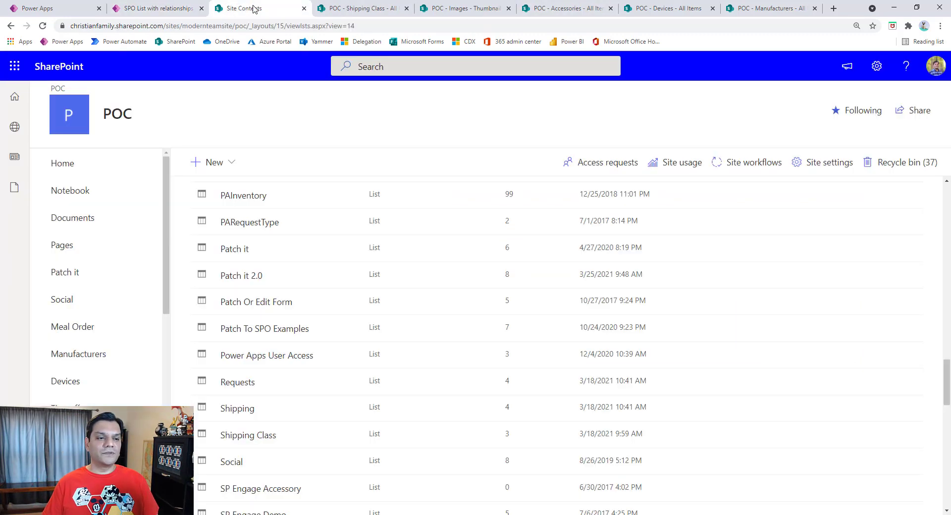
scroll(222, 357, down, 3)
scroll(219, 355, up, 4)
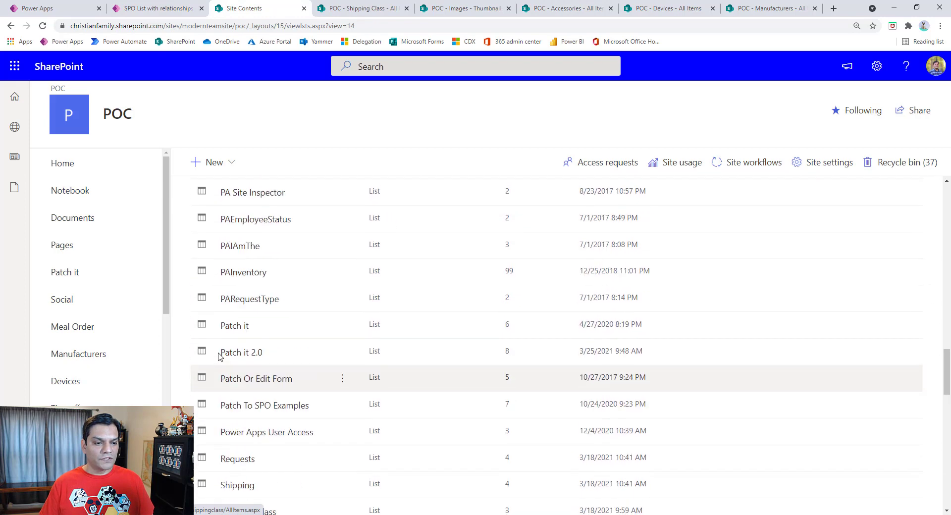
scroll(220, 356, up, 2)
click(257, 281)
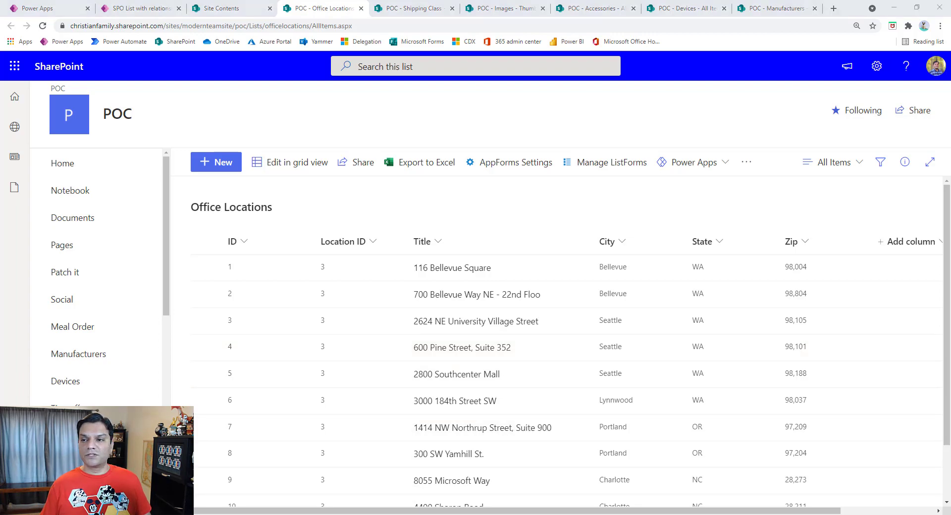
Step: Switch to PowerPoint, examine the SharePoint Lists Relationships Matrix slide with the thumbnails collapsed, and minimize the presentation
drag(793, 105, 637, 7)
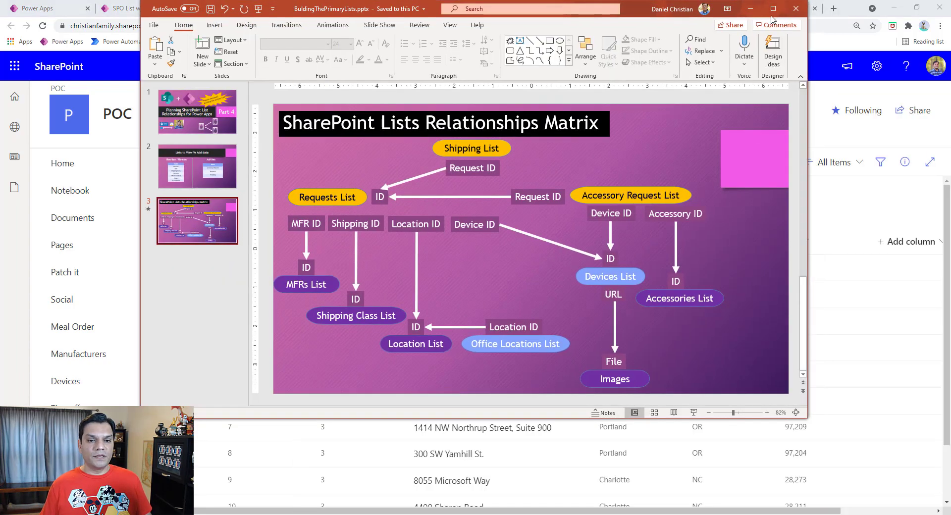
click(764, 8)
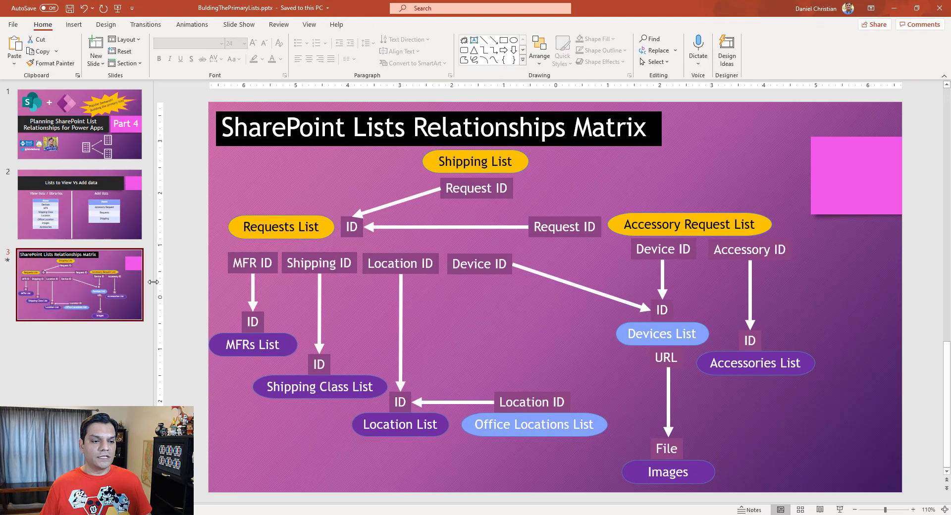
drag(124, 282, 3, 287)
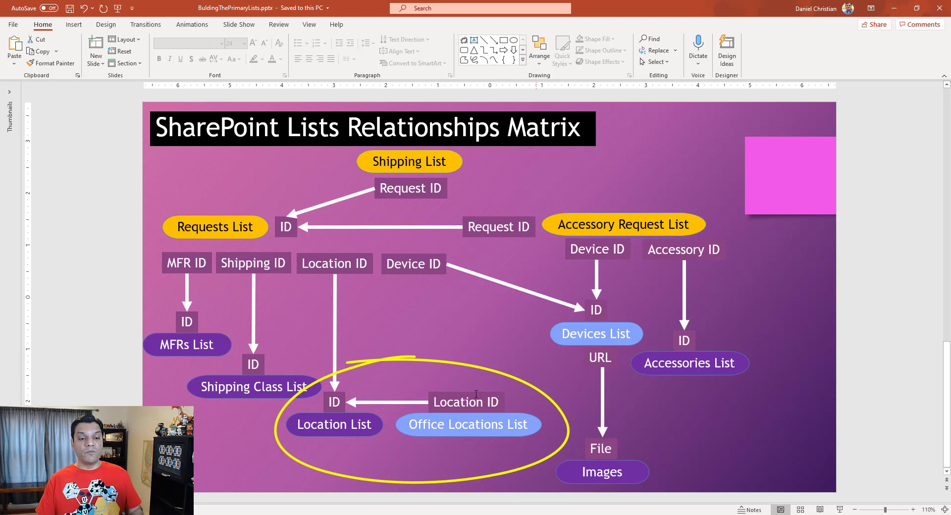
click(894, 15)
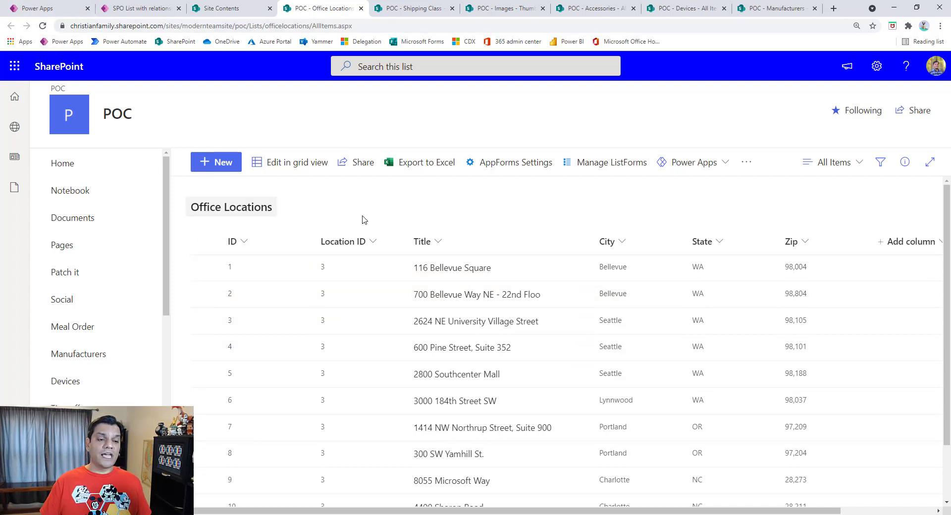
Step: Return to the Office Location preview and switch the form from the first office's record to edit mode and to a new record
click(141, 5)
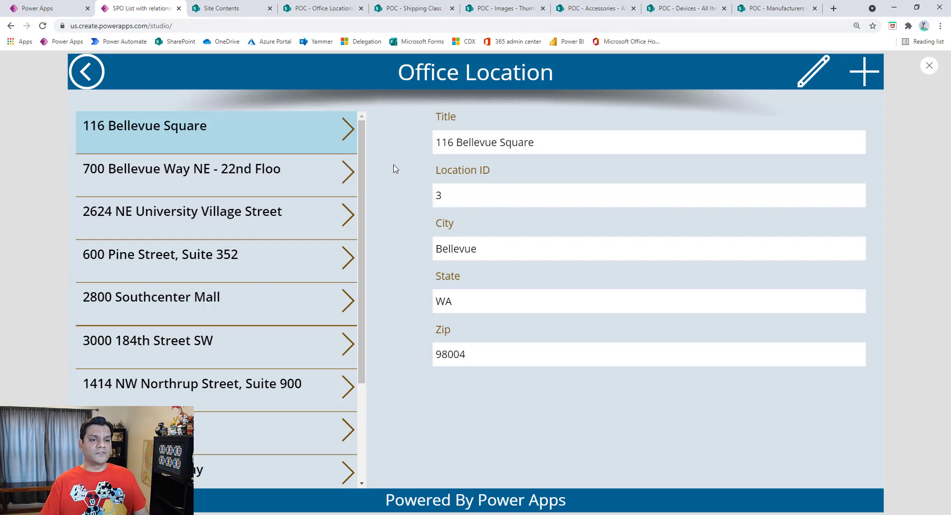
click(348, 131)
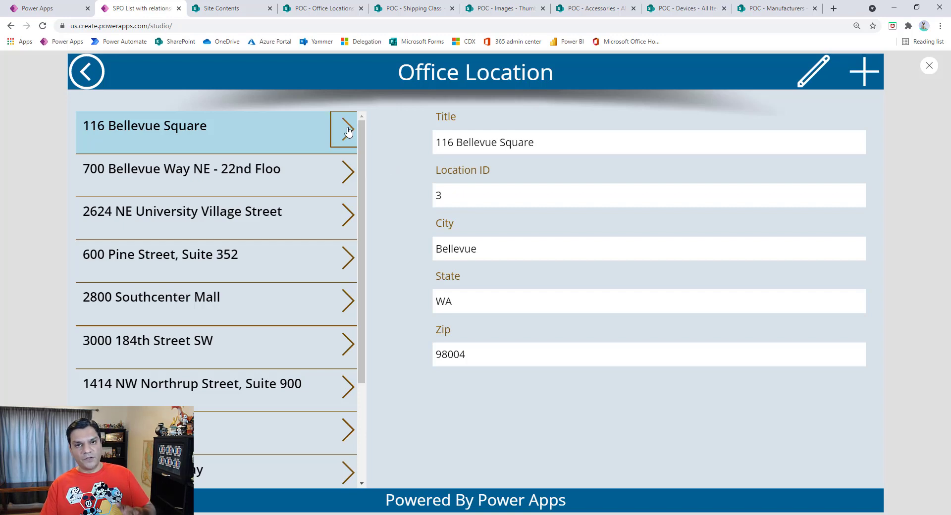
click(810, 73)
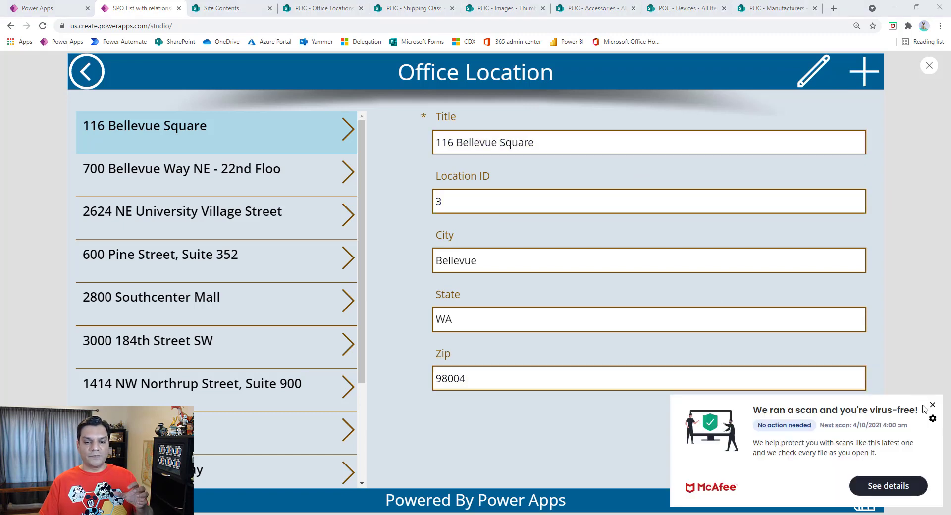
click(933, 406)
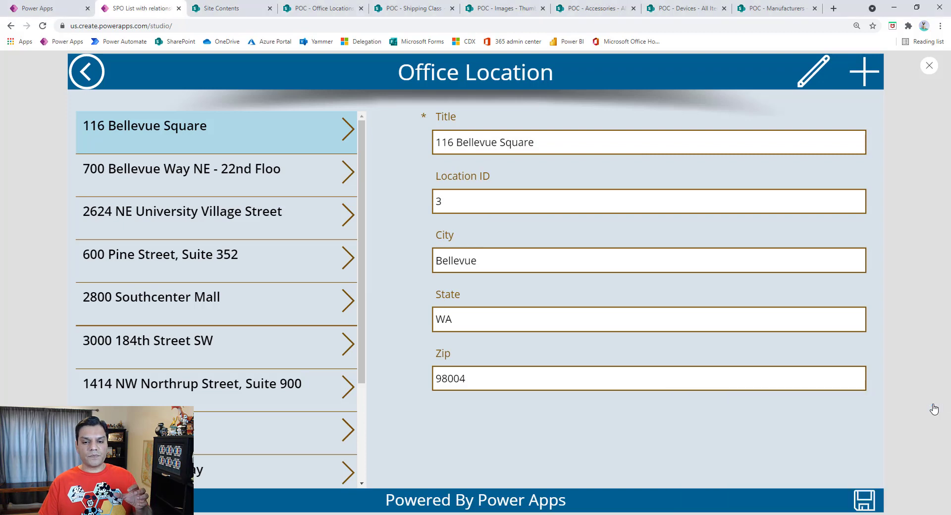
click(865, 85)
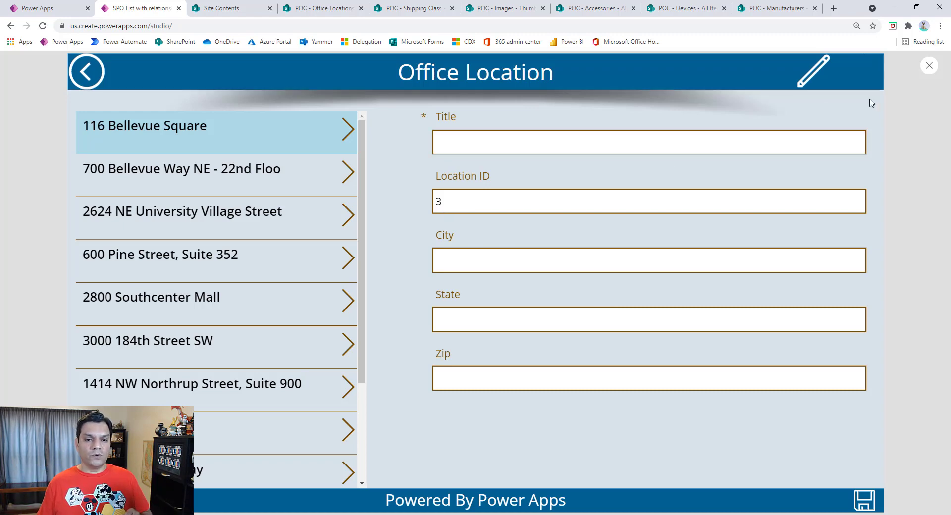
Step: Exit the preview and inspect the full DefaultMode formula of OfficeLocationForm
click(929, 65)
click(549, 317)
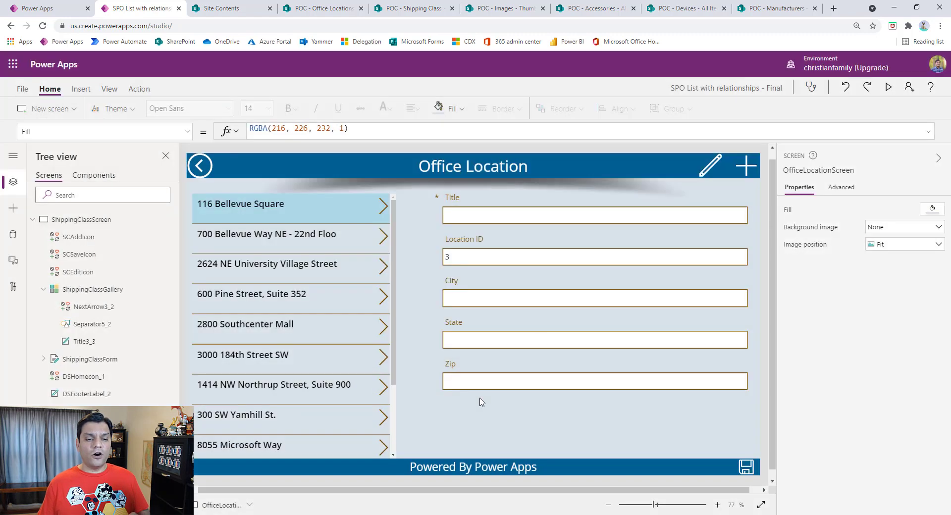
click(478, 414)
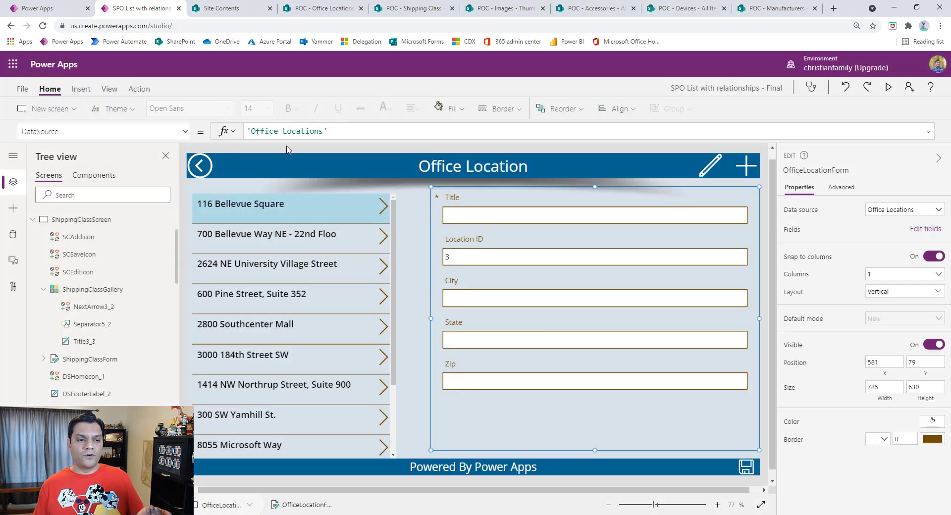
click(185, 131)
click(97, 245)
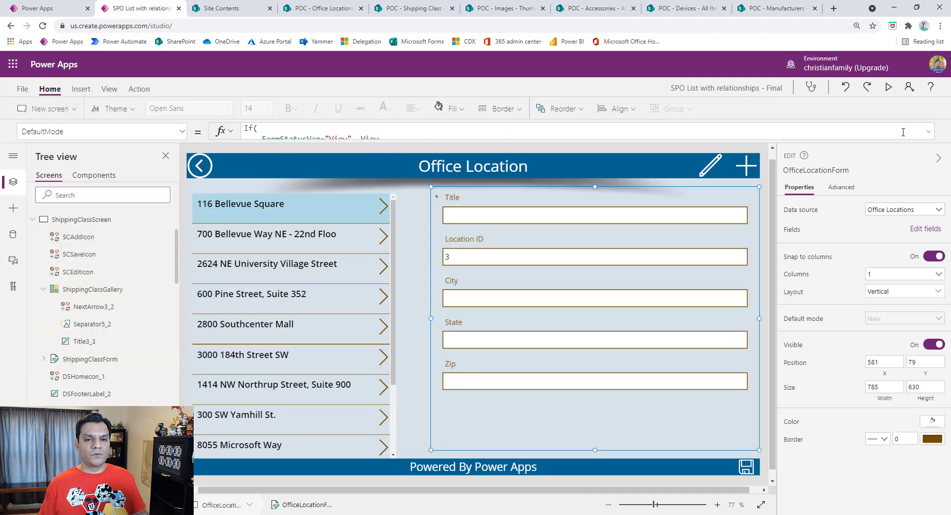
click(928, 134)
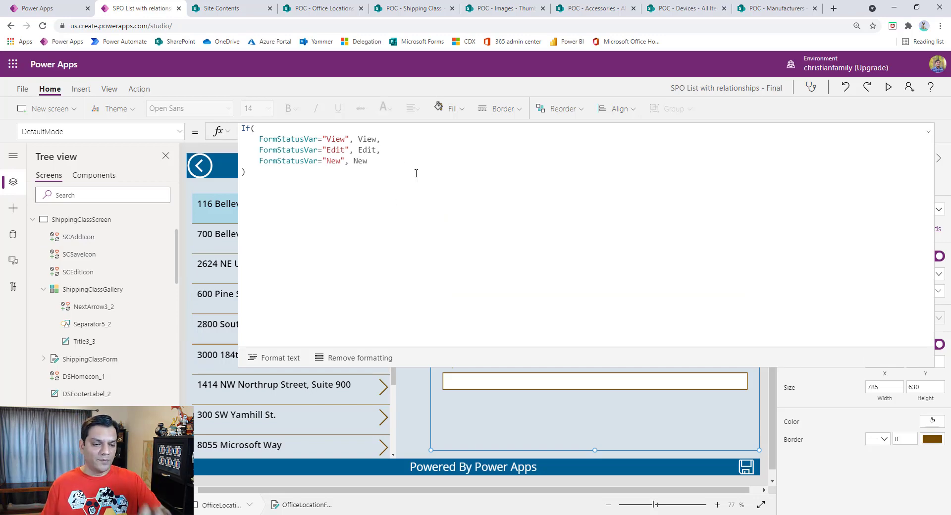
click(929, 136)
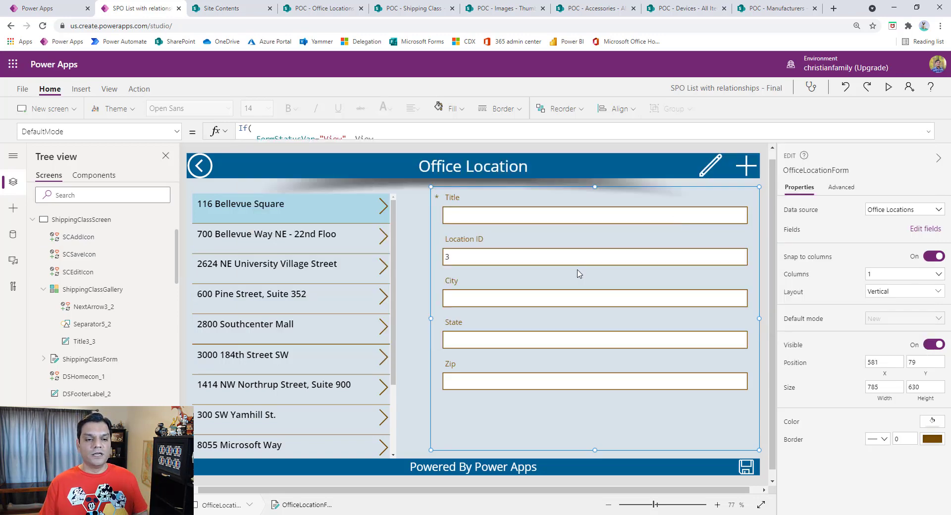
Step: Inspect the Title card's advanced properties and the Location ID card's full Default formula
click(512, 238)
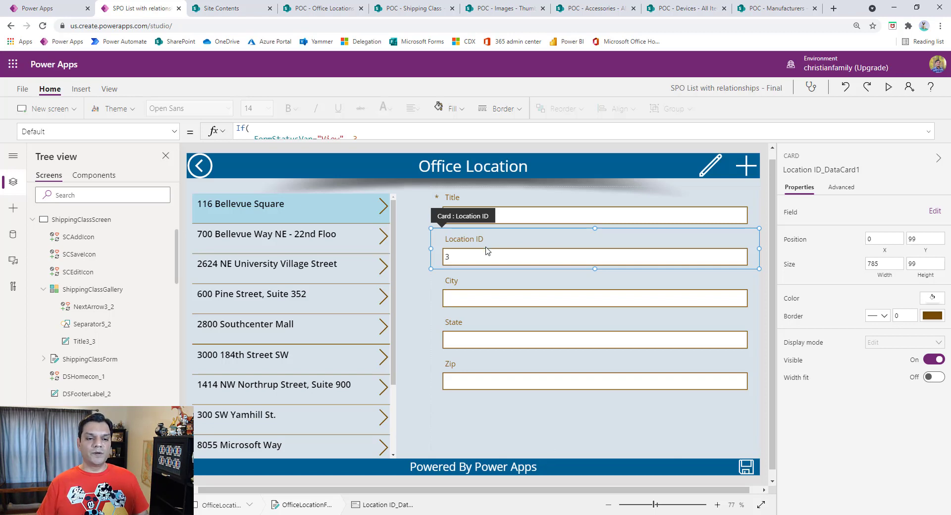
click(498, 204)
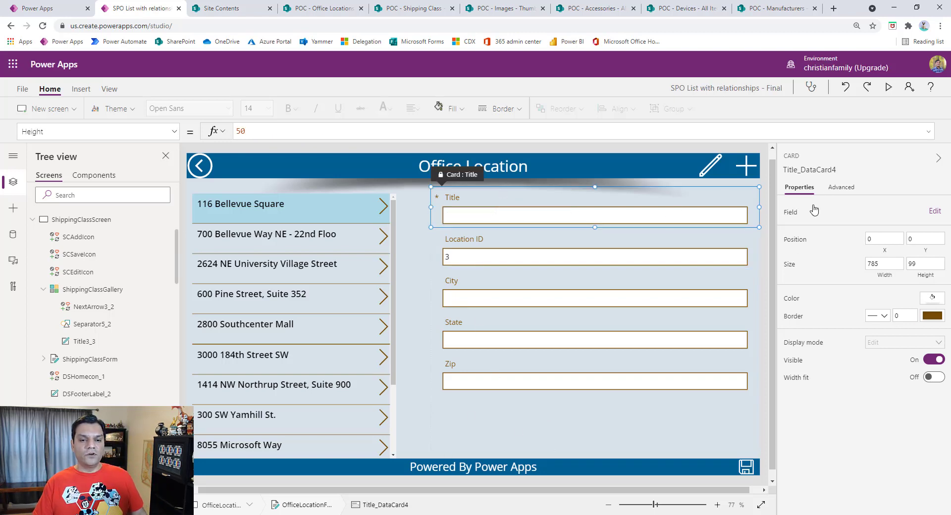
click(851, 192)
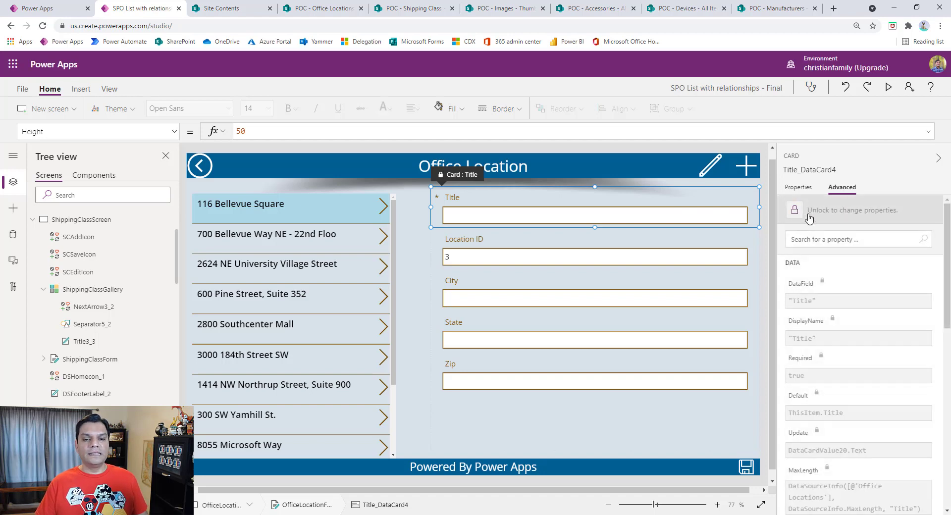
click(541, 243)
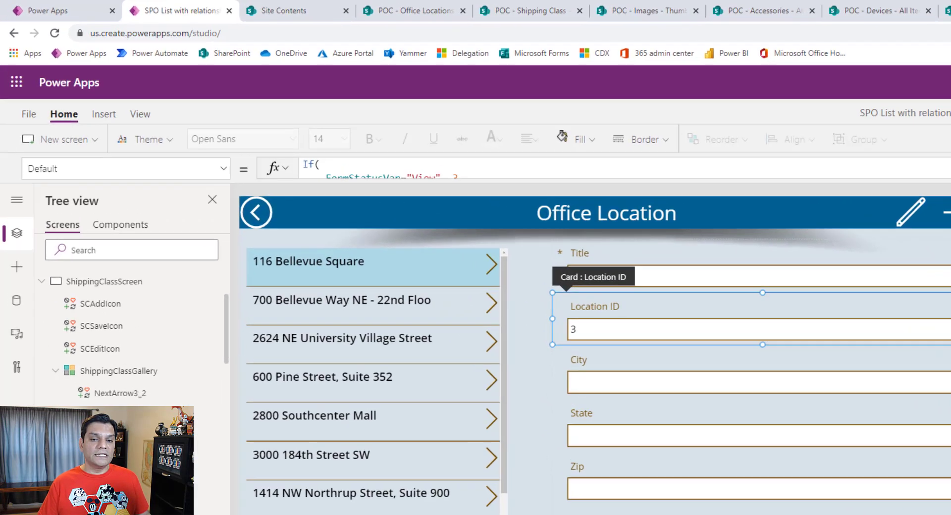
click(735, 169)
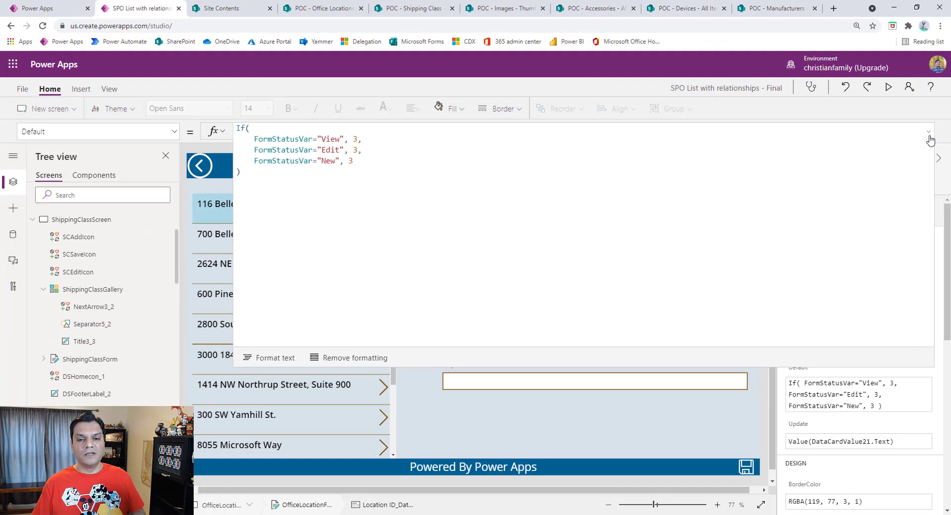
click(929, 134)
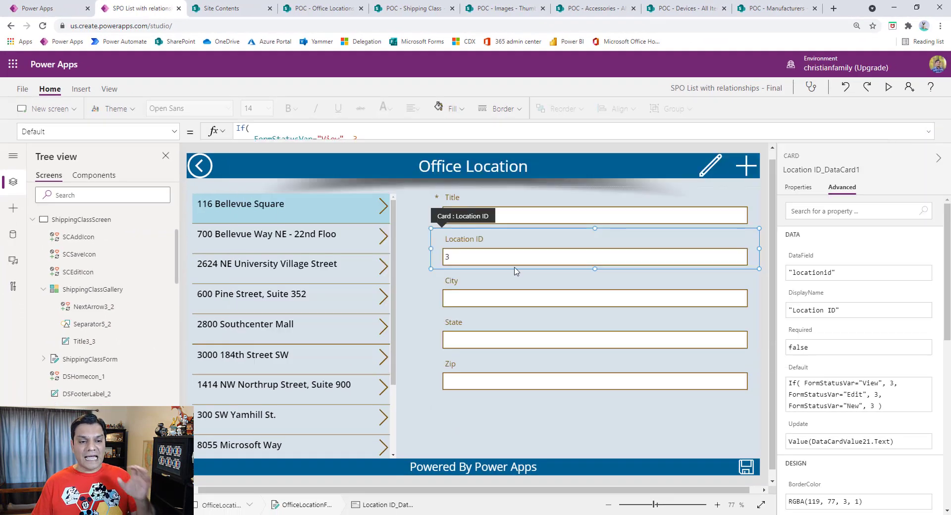
Step: Inspect the full OnSelect formula of the save icon on the Office Location screen
click(471, 418)
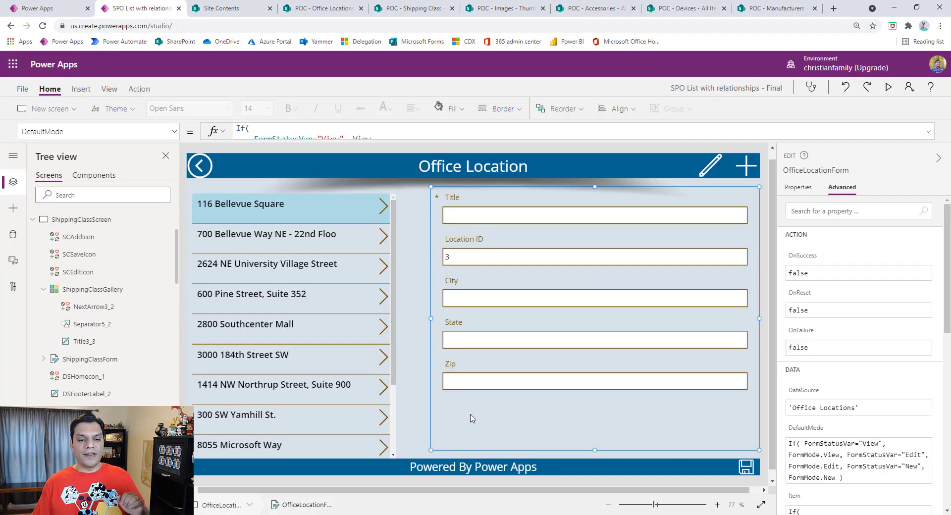
click(748, 469)
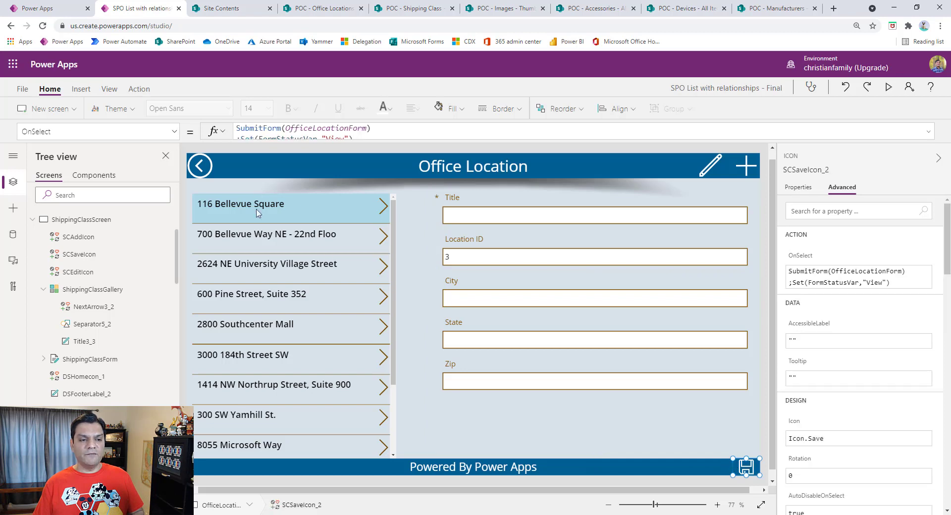
click(929, 132)
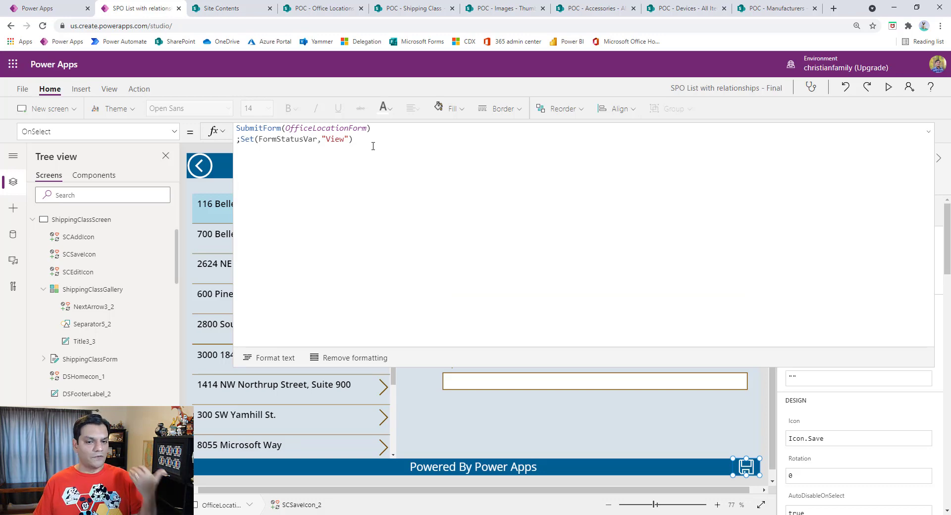
click(931, 136)
click(594, 246)
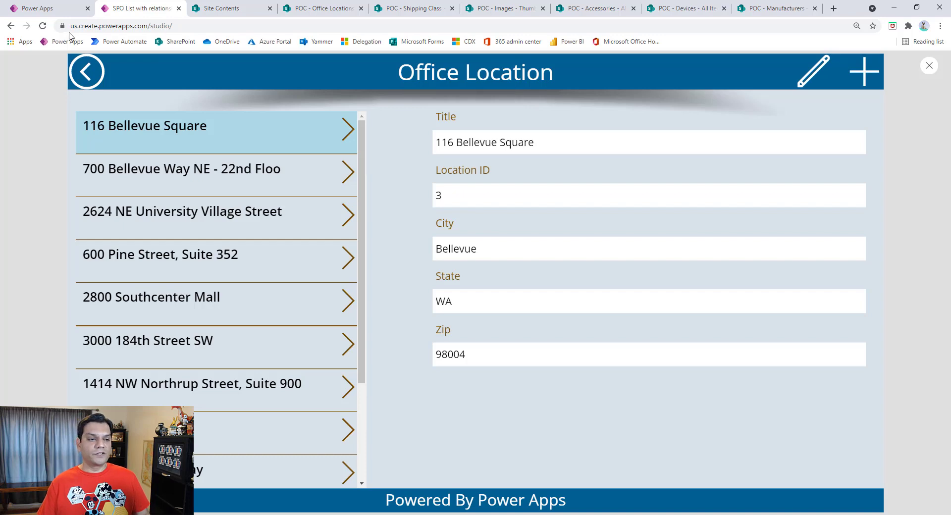
Step: Go from Office Location back to Settings, open the MFR screen and start a new manufacturer record
click(77, 69)
click(253, 274)
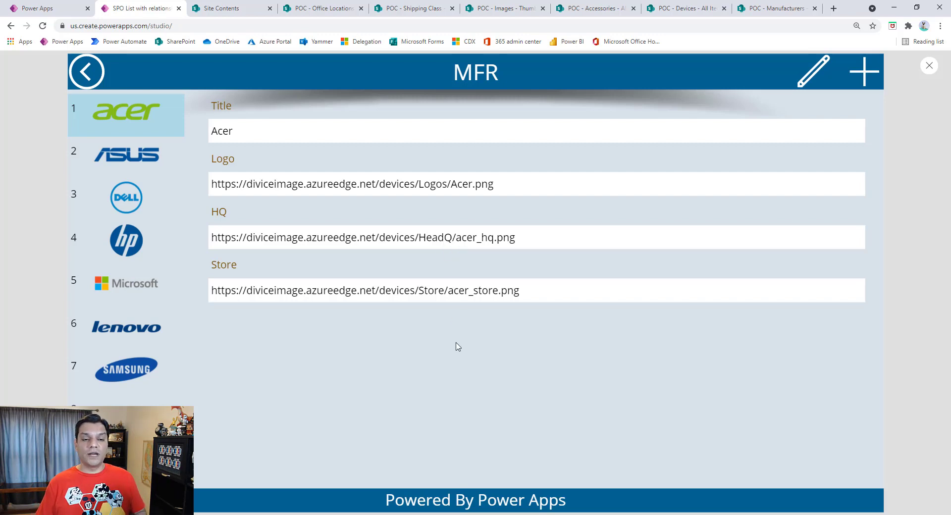
click(865, 73)
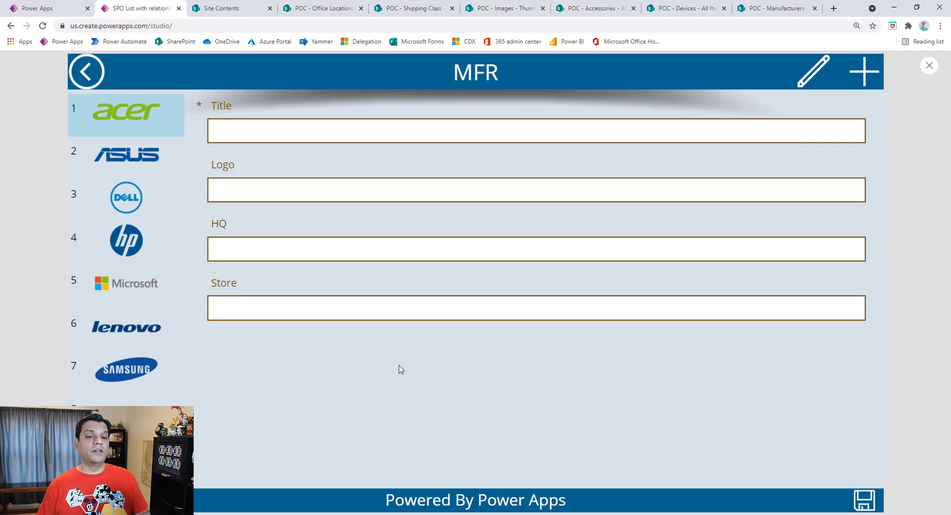
Step: Select Asus in the manufacturer gallery and reopen the MFR screen from Settings to view its record
click(129, 151)
click(129, 127)
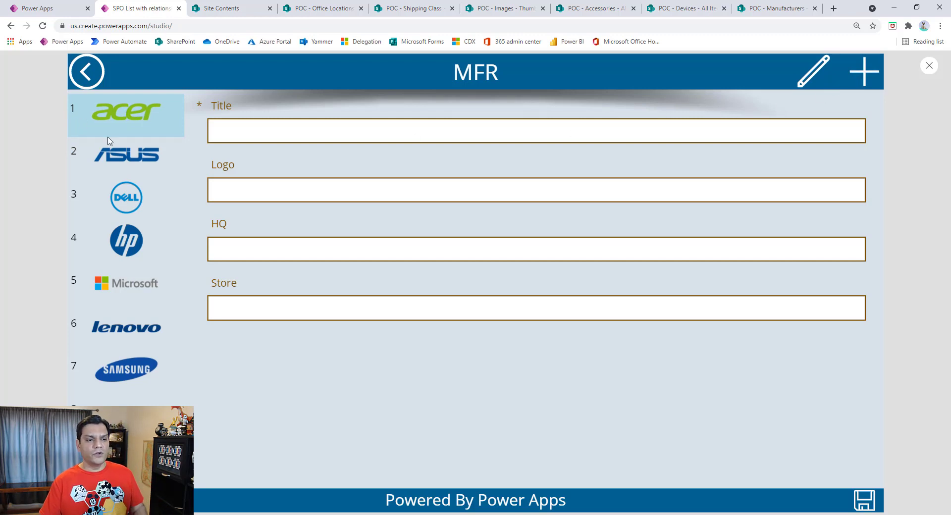
click(159, 175)
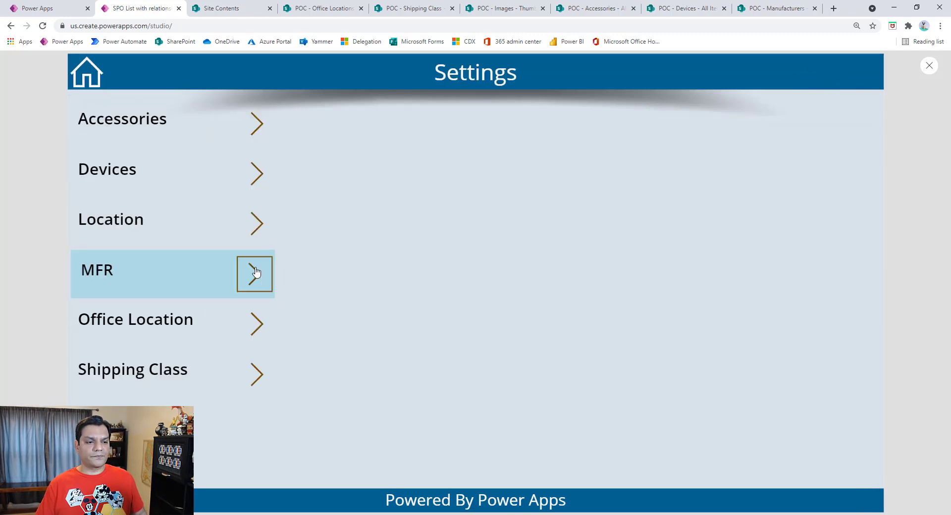
click(256, 272)
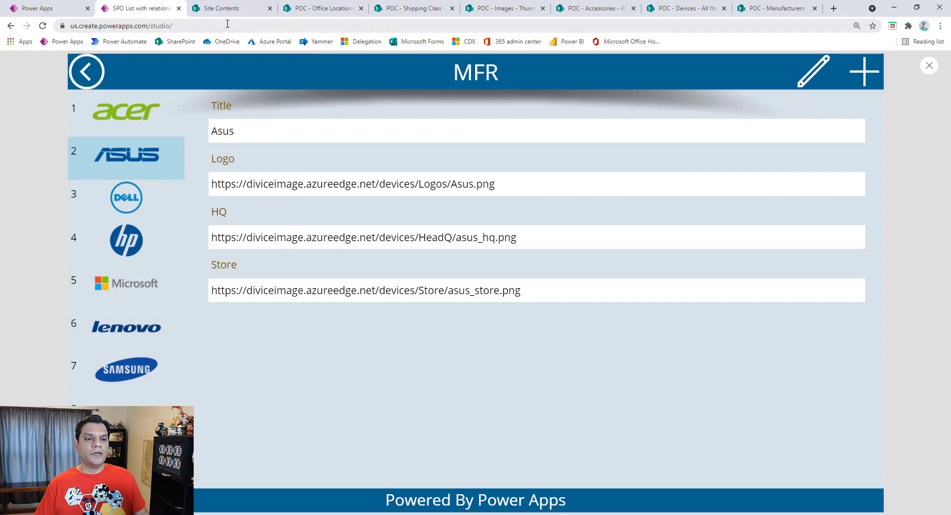
Step: Open the original of sony_store.png from the SharePoint Images library and select its web address
click(214, 8)
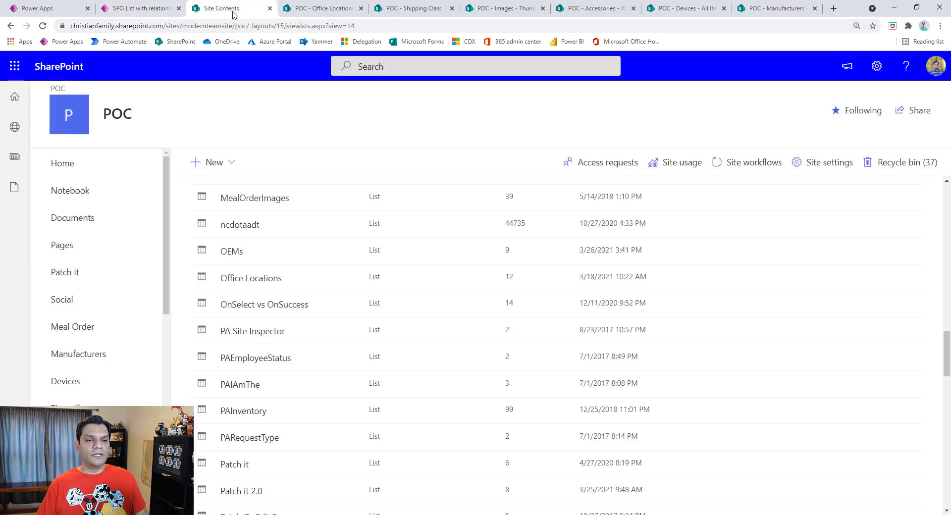
click(518, 8)
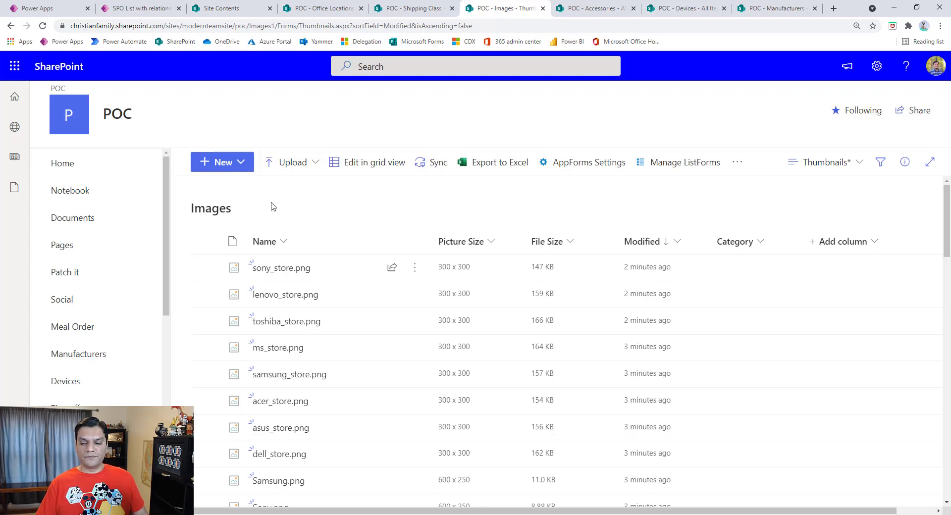
click(265, 270)
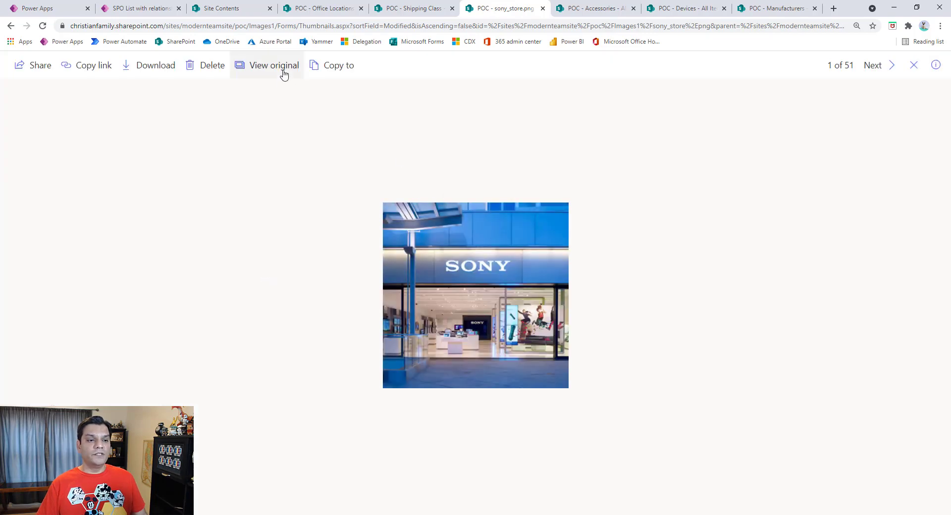
click(290, 70)
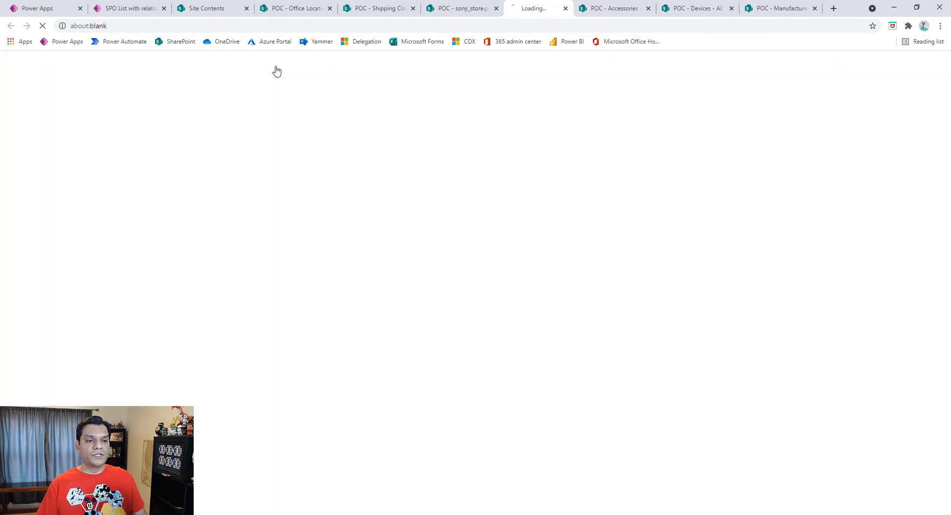
click(105, 25)
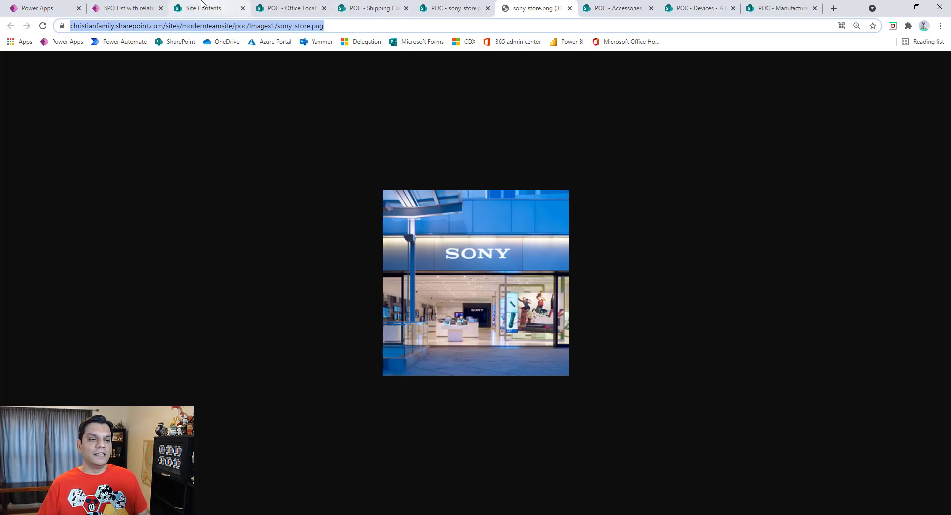
Step: Return to the MFR app preview and start a new manufacturer record with its Title field ready for entry
click(124, 8)
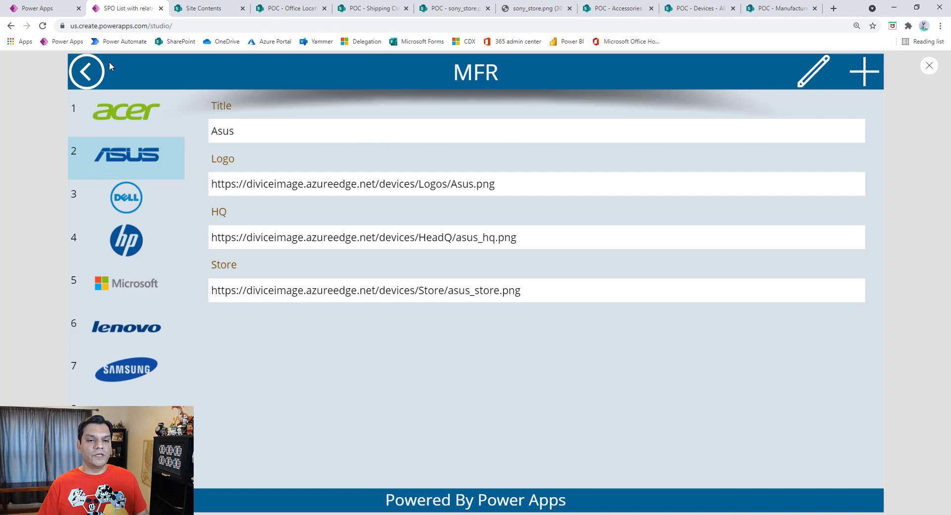
click(864, 75)
click(307, 132)
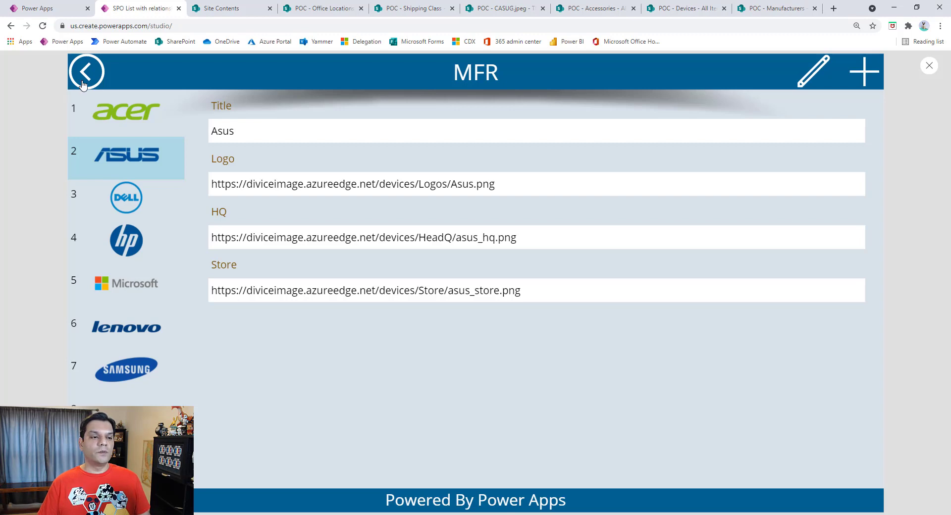
Step: Open the Devices settings screen and review the SharePoint Lists Relationships Matrix slide in PowerPoint before returning to the app preview
click(83, 83)
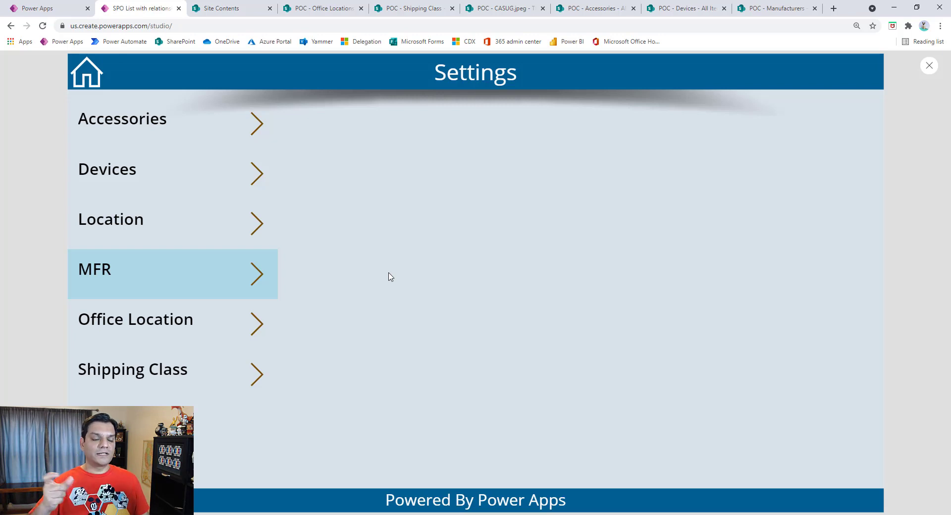
click(256, 177)
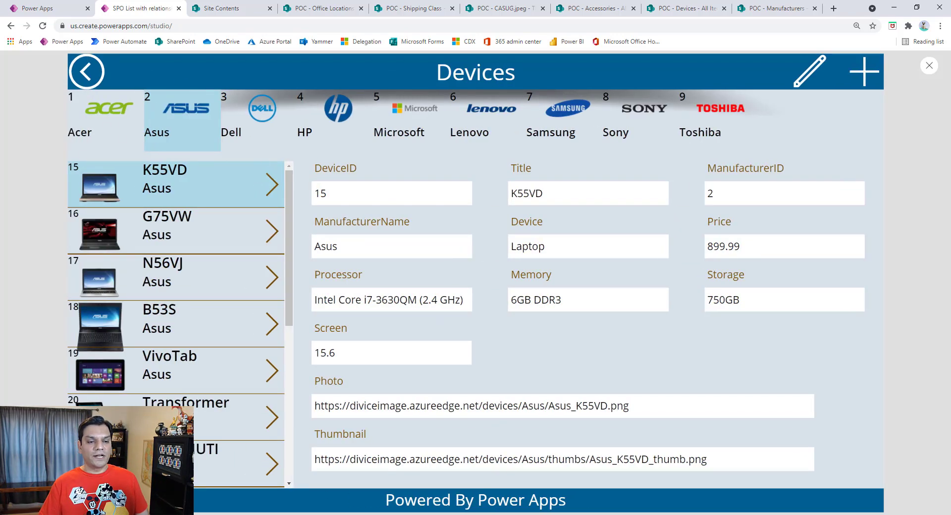
key(alt+Tab)
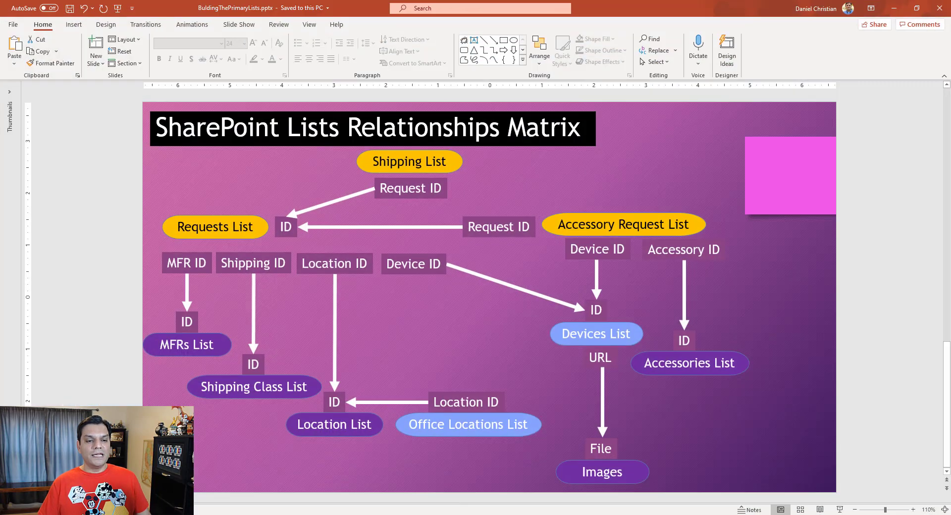
mouse_move(583, 283)
mouse_down()
mouse_move(564, 283)
mouse_move(626, 376)
mouse_move(540, 287)
mouse_up()
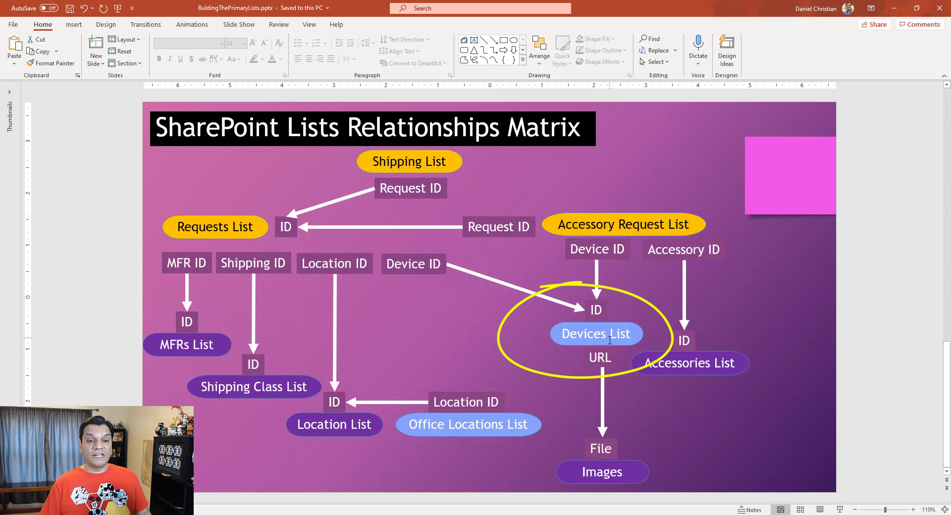
click(894, 8)
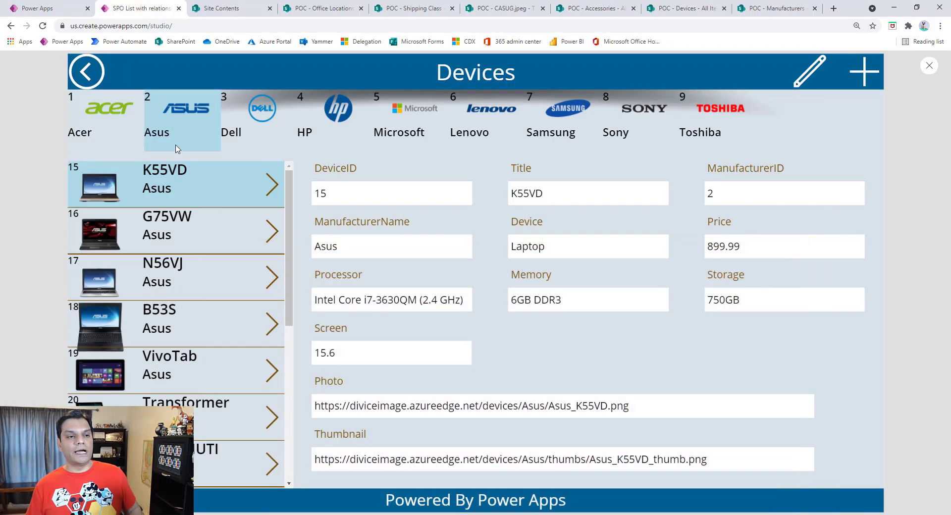
Step: Filter the devices by manufacturer and view the records of the Asus G75VW and N56VJ and the Acer Aspire U
click(115, 124)
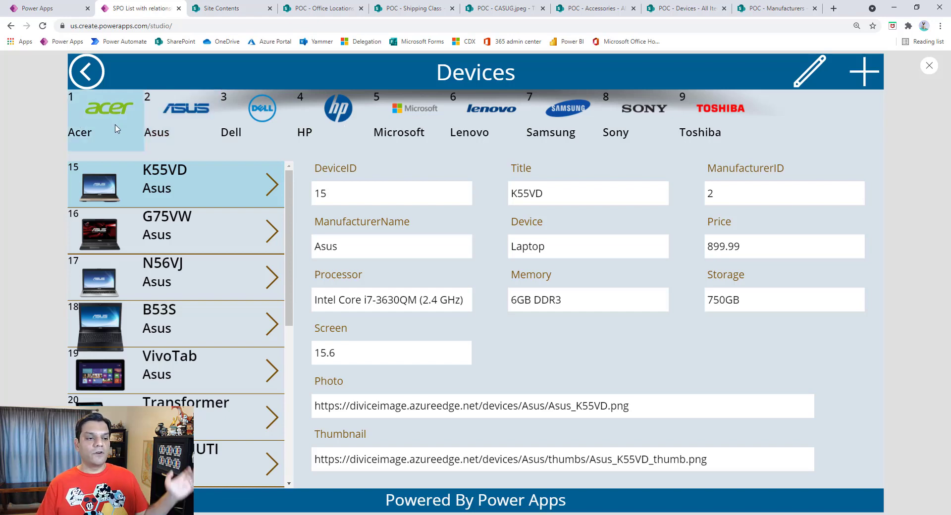
click(214, 119)
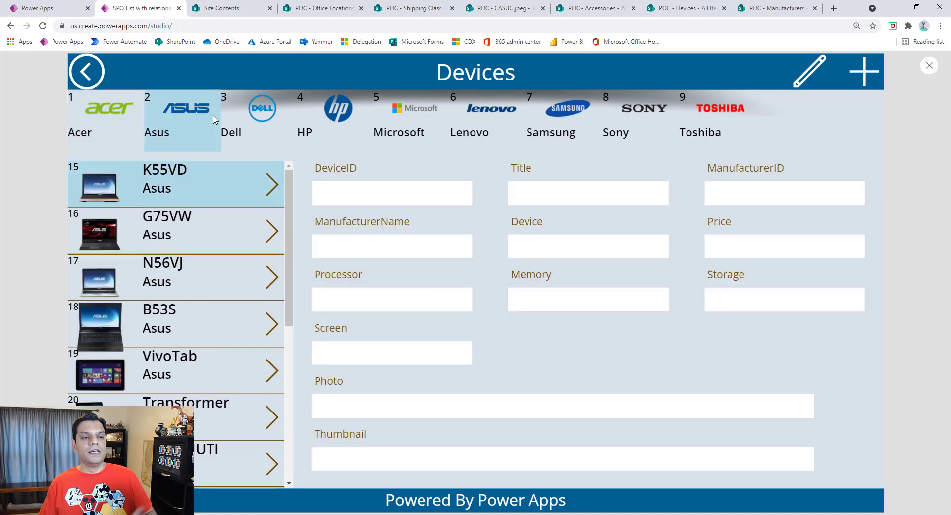
click(276, 194)
click(277, 231)
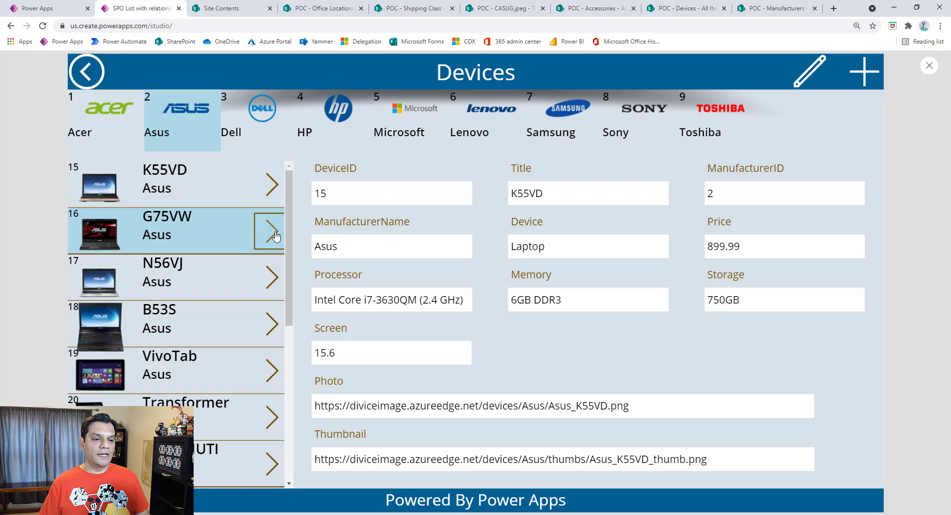
click(270, 278)
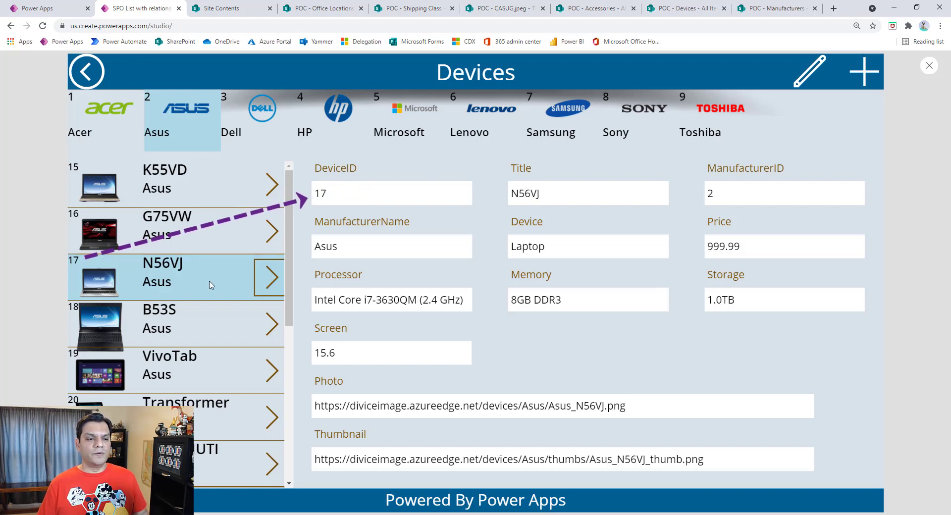
click(189, 285)
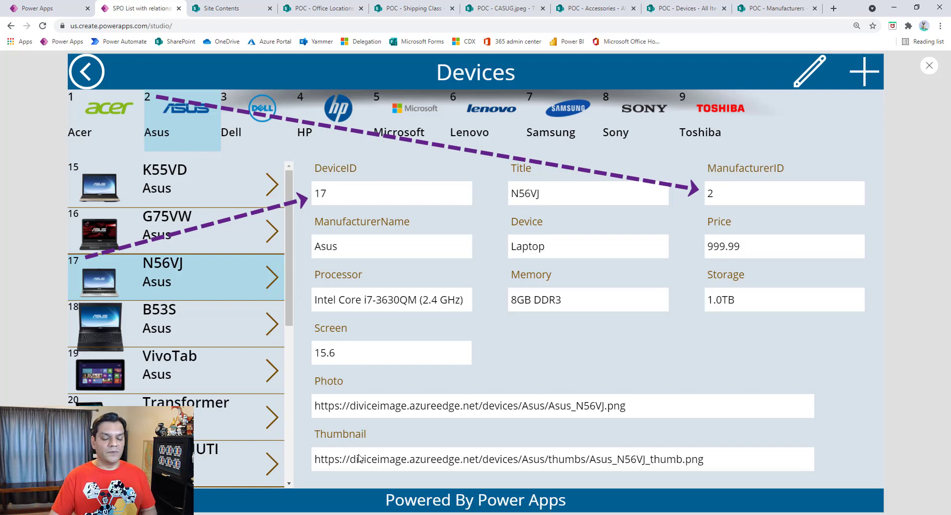
click(90, 109)
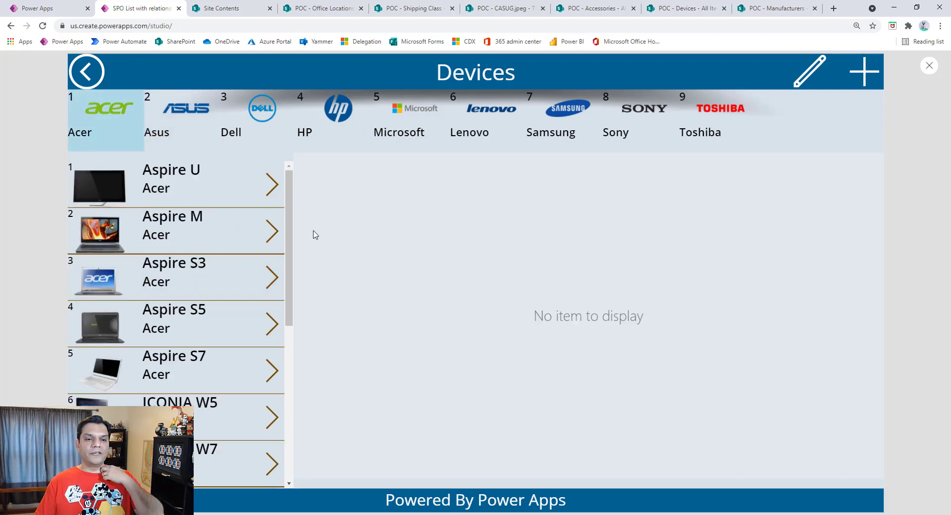
click(247, 181)
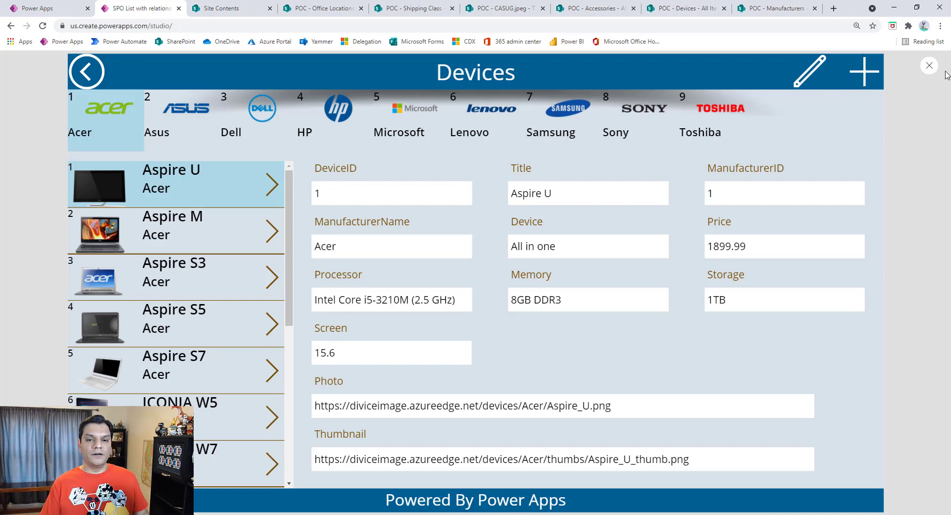
Step: Exit the preview and inspect the OnSelect formulas of the device gallery arrow, edit icon and add icon
click(929, 66)
click(564, 320)
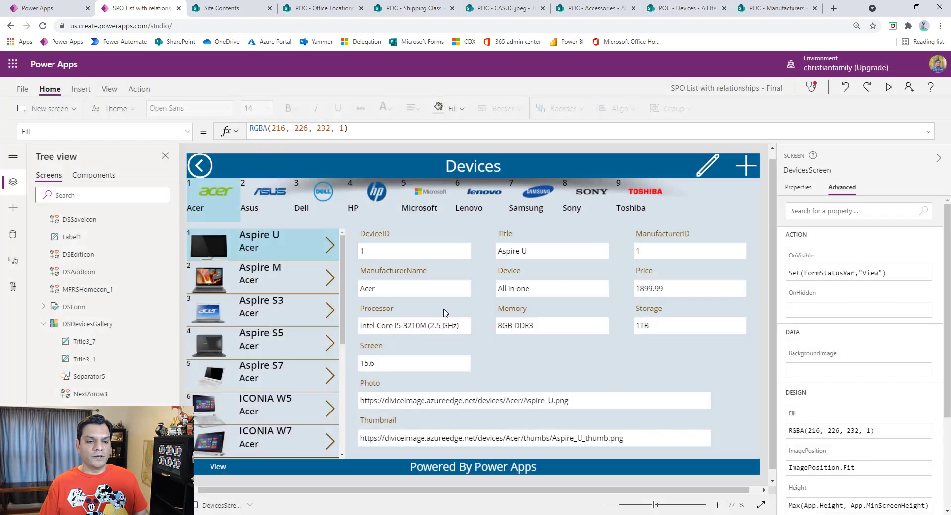
click(331, 245)
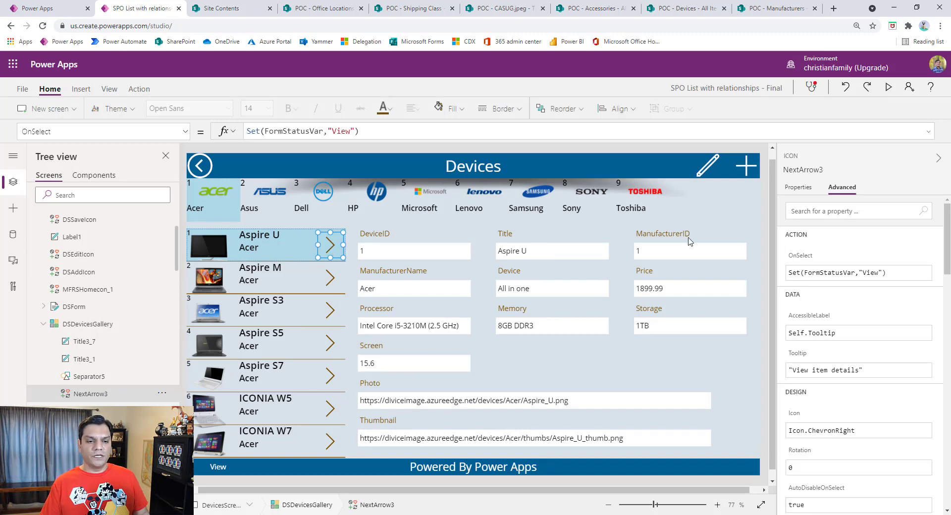
click(715, 168)
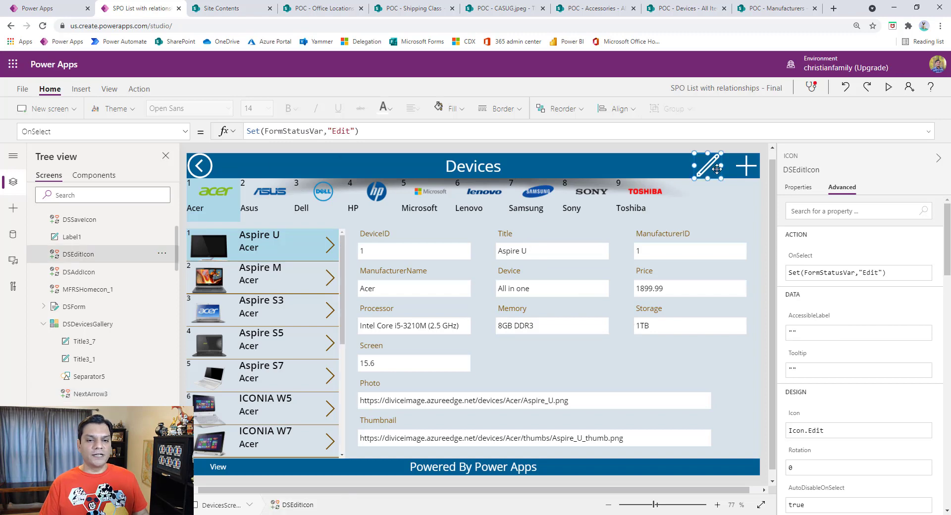
click(735, 170)
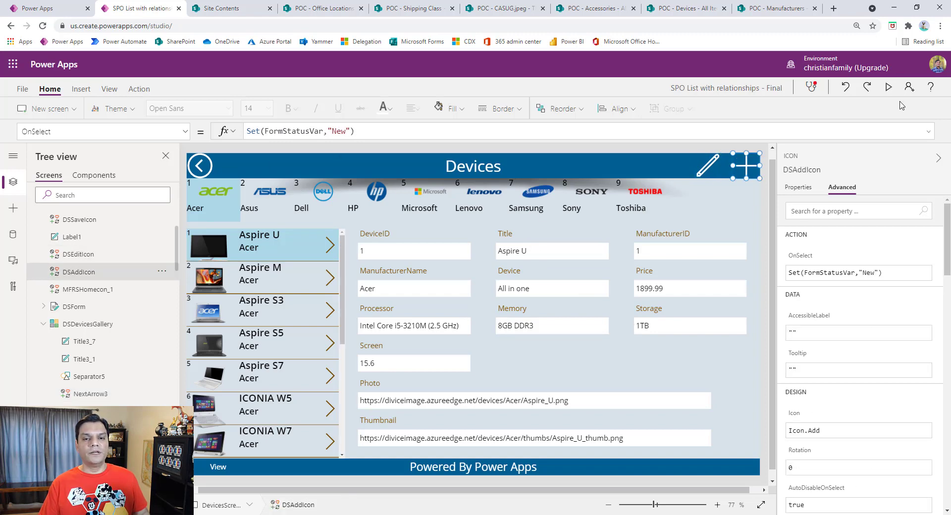
Step: Preview the Devices screen again, start a new Acer device record and compare its DeviceID with the gallery's device numbers
click(888, 88)
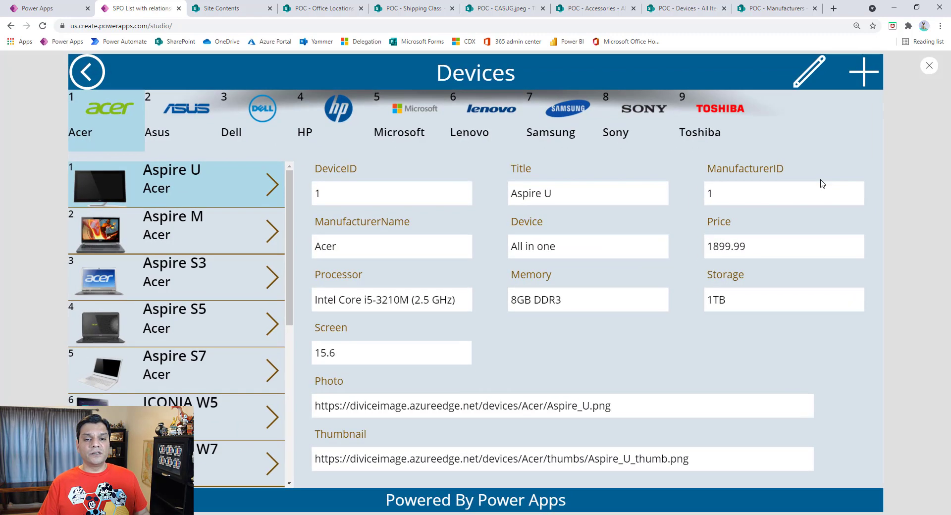
click(864, 74)
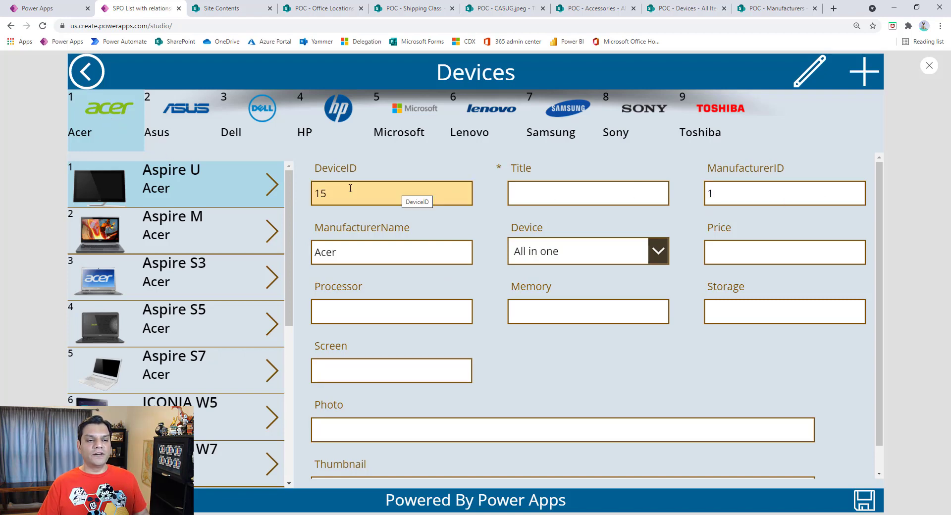
scroll(289, 322, down, 2)
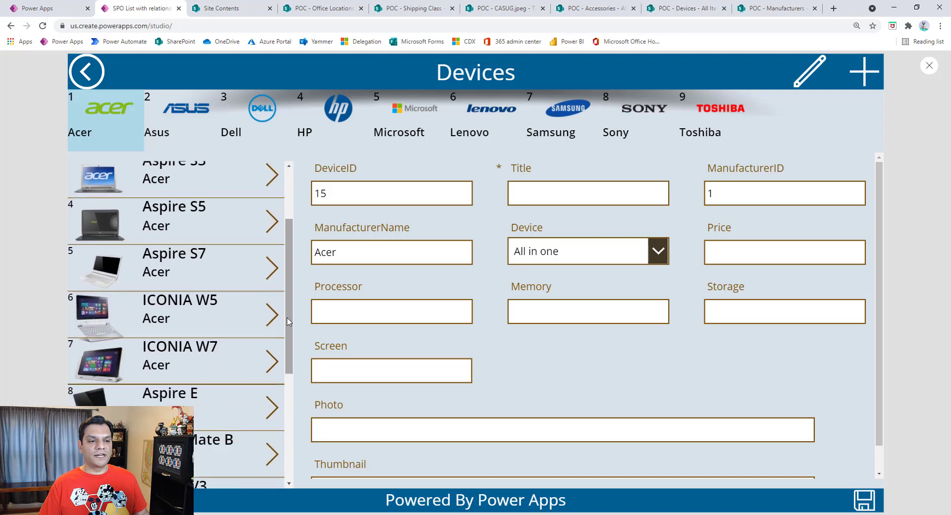
scroll(288, 322, up, 2)
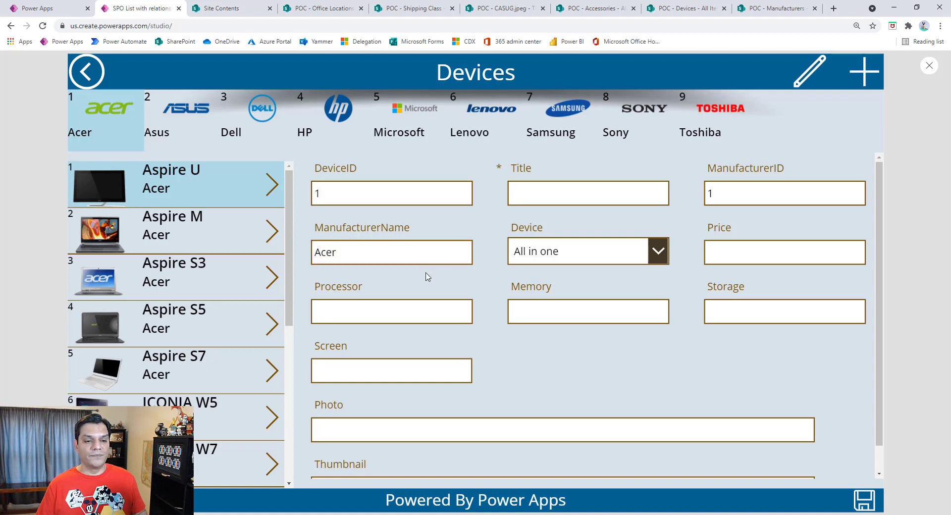
Step: Check the Device type choices in the new Acer record and make its Title field ready for entry
click(590, 263)
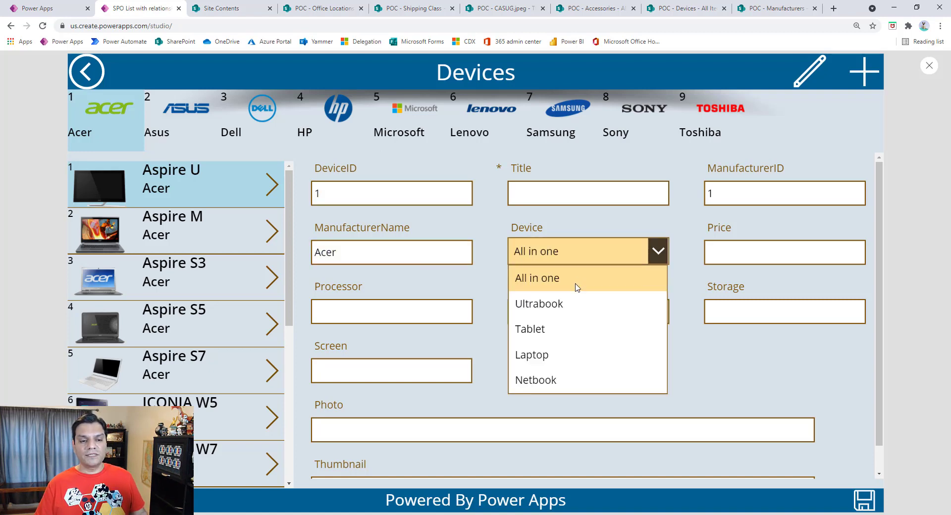
click(715, 358)
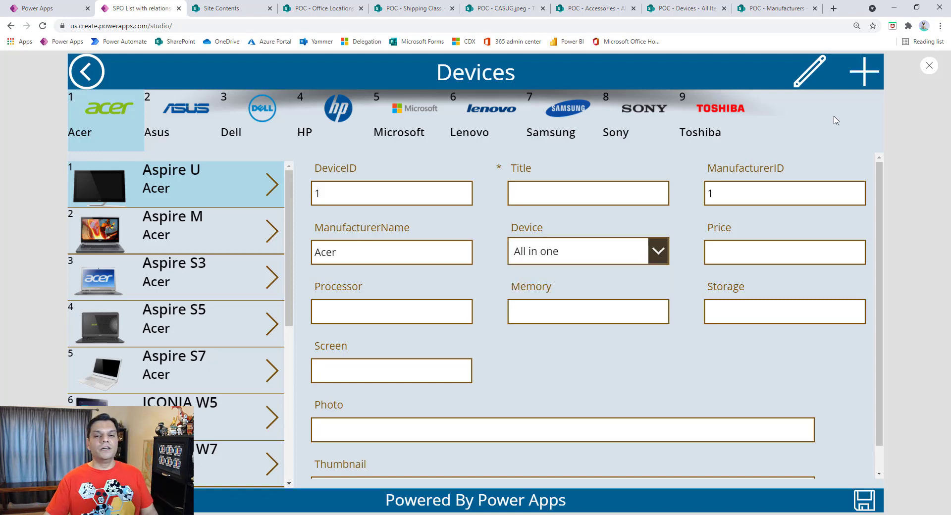
click(595, 190)
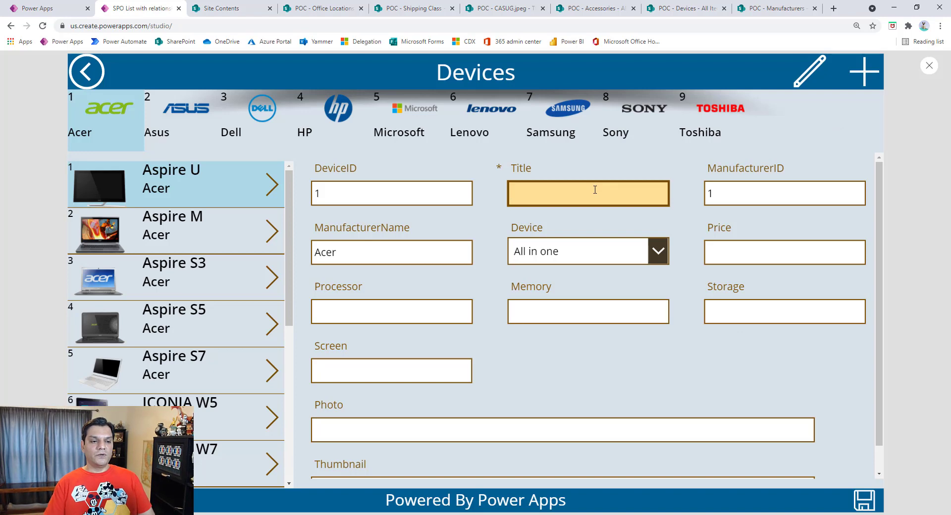
Step: Title the new Acer record Super Duper Computer, choose Ultrabook as its device type and set its price to 1099
text(Super Dup)
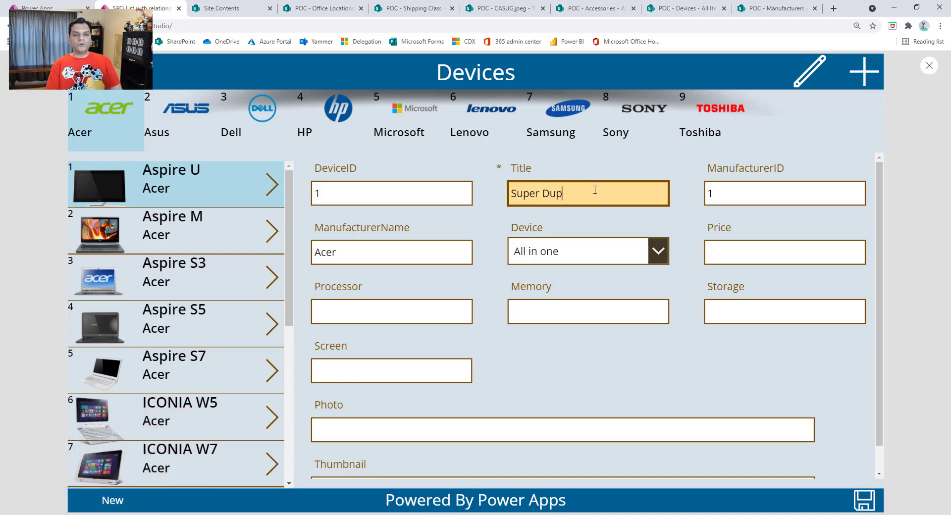
text(er Computer)
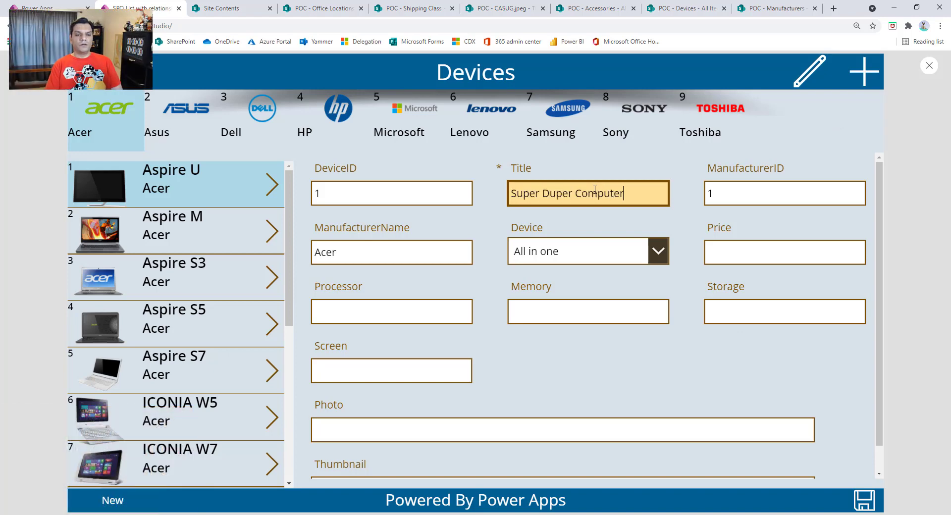
click(567, 252)
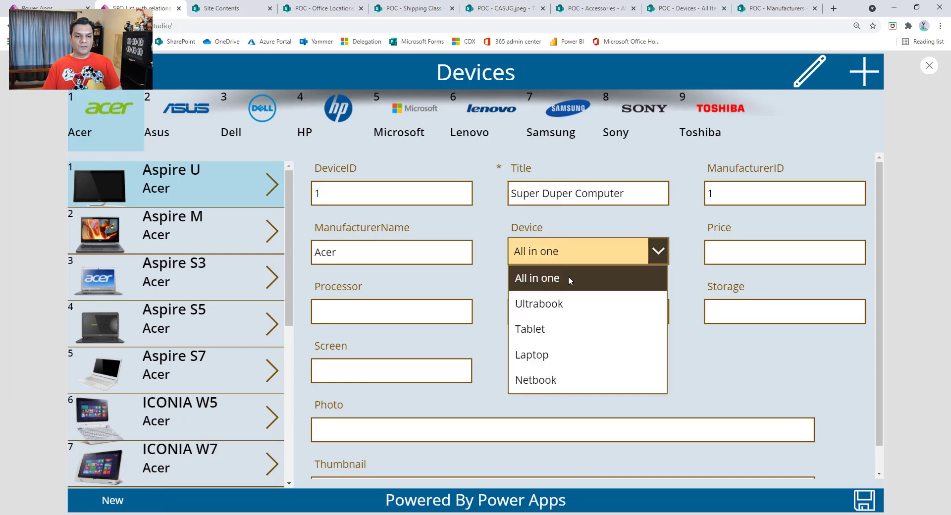
click(568, 304)
click(743, 257)
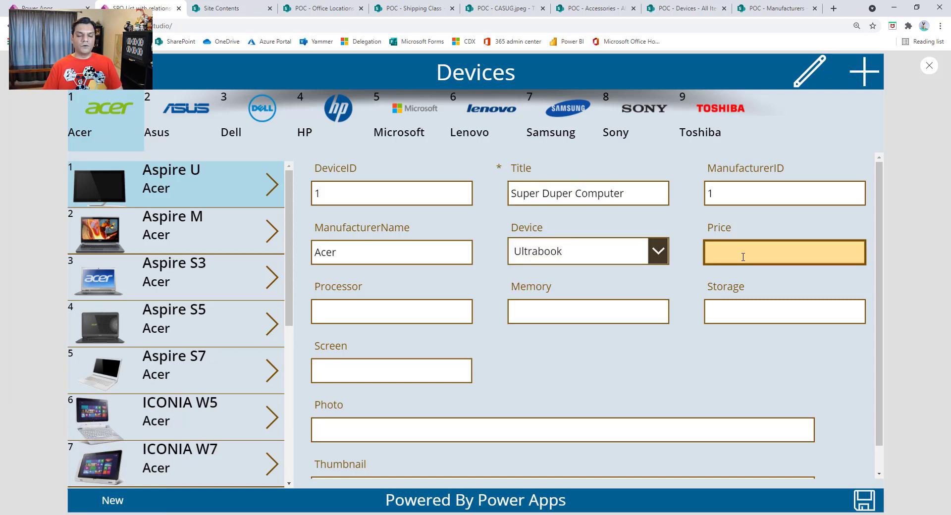
text(1099)
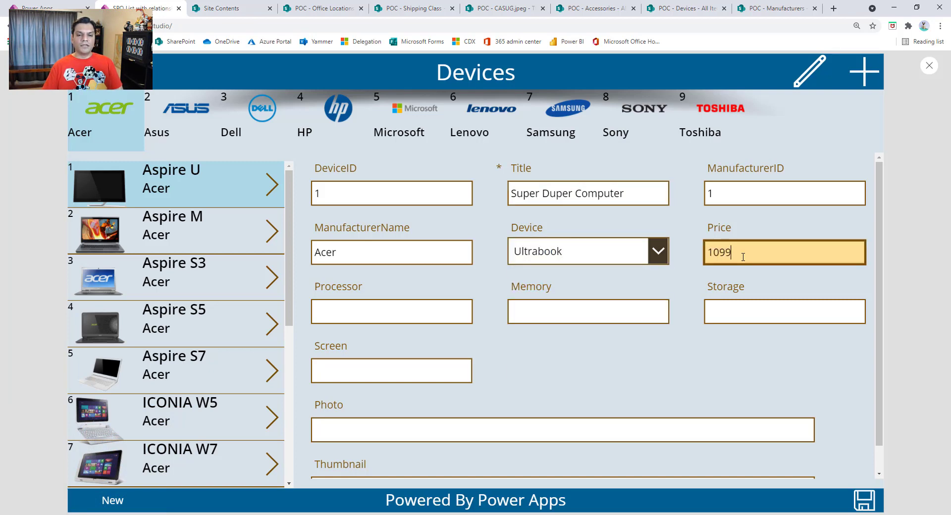
Step: Enter processor 4.5, memory 256, storage 2 TB and screen 17 for the new device, and save the record
click(420, 318)
text(4.5)
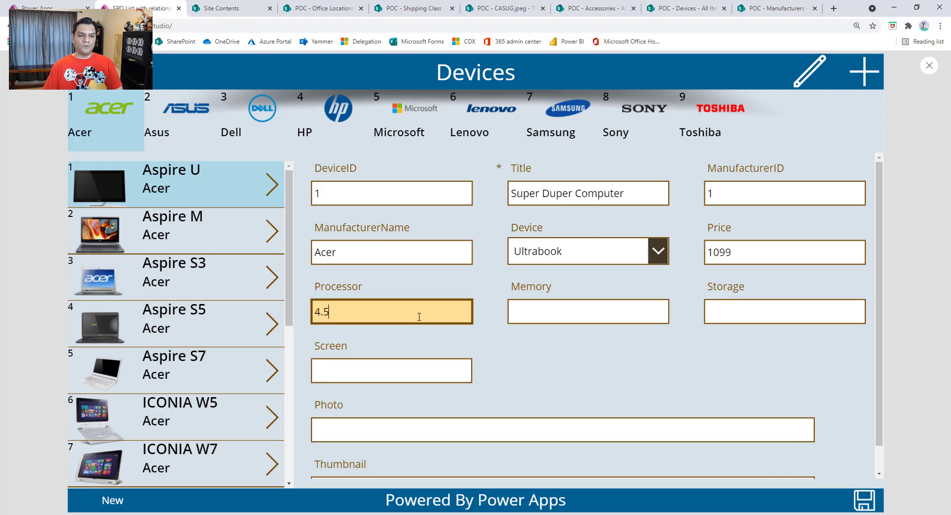
click(536, 316)
text(256)
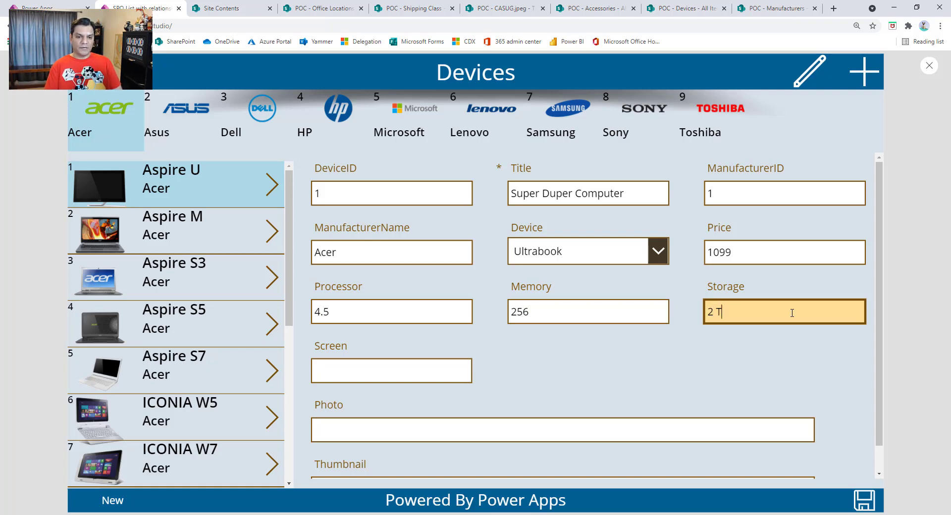
text(B)
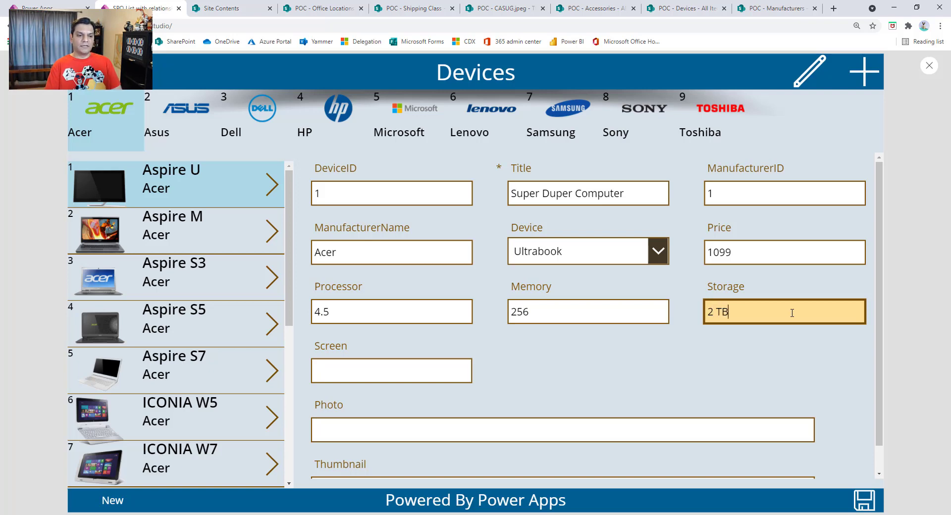
click(435, 364)
text(17)
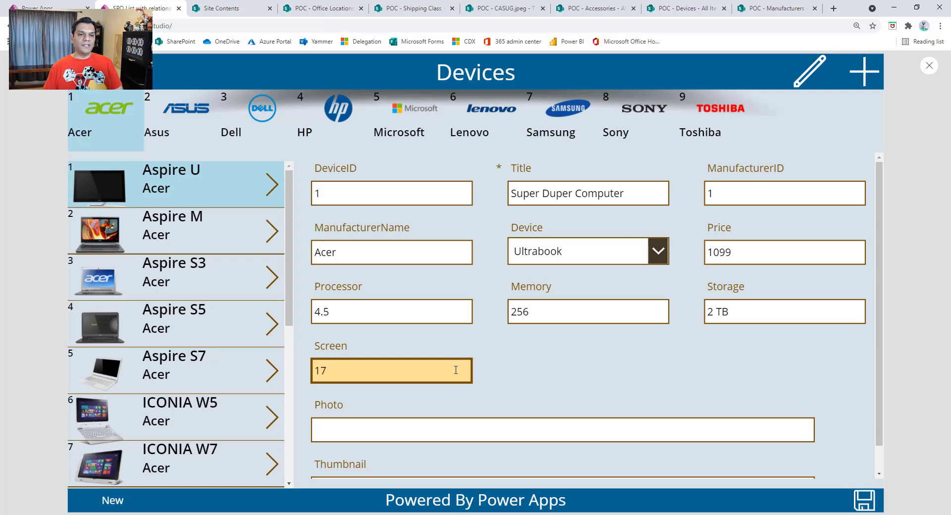
scroll(733, 403, down, 1)
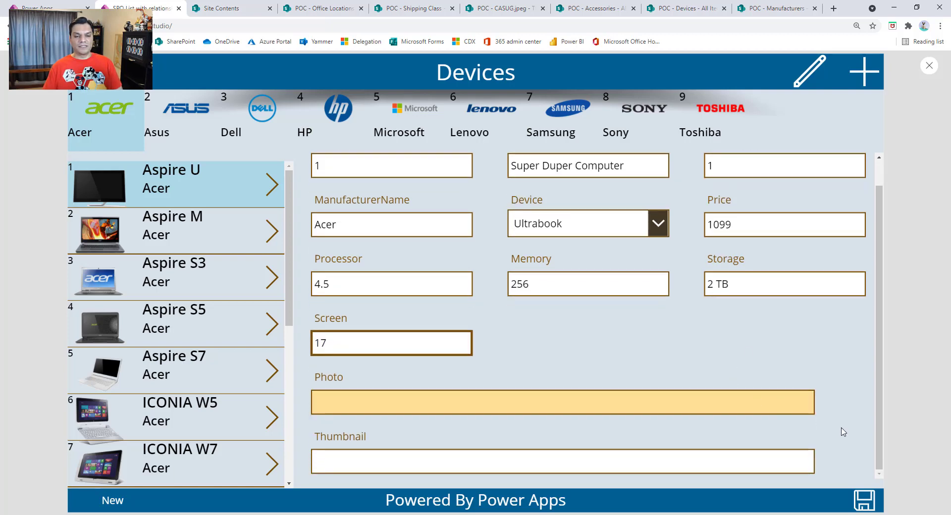
click(863, 498)
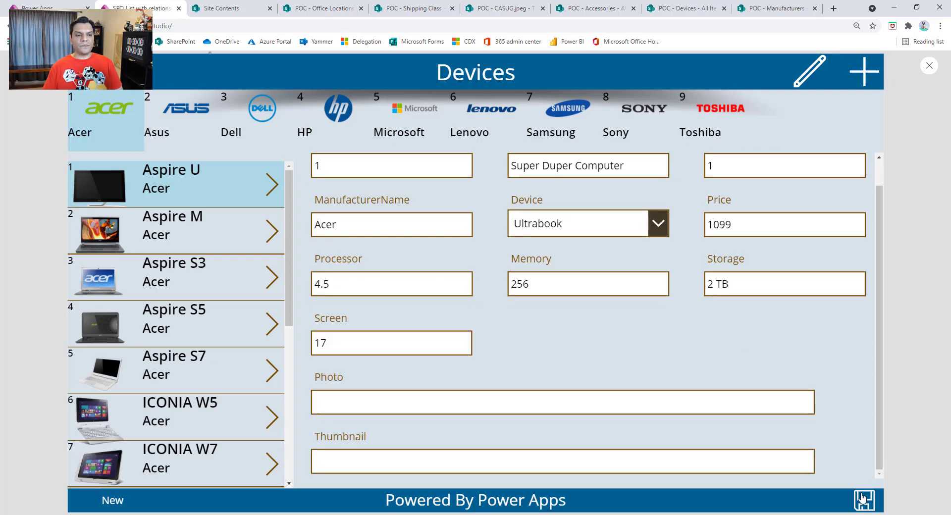
Step: View the saved Super Duper Computer record in the Acer device gallery, then start another new record to check its DeviceID
scroll(278, 446, down, 5)
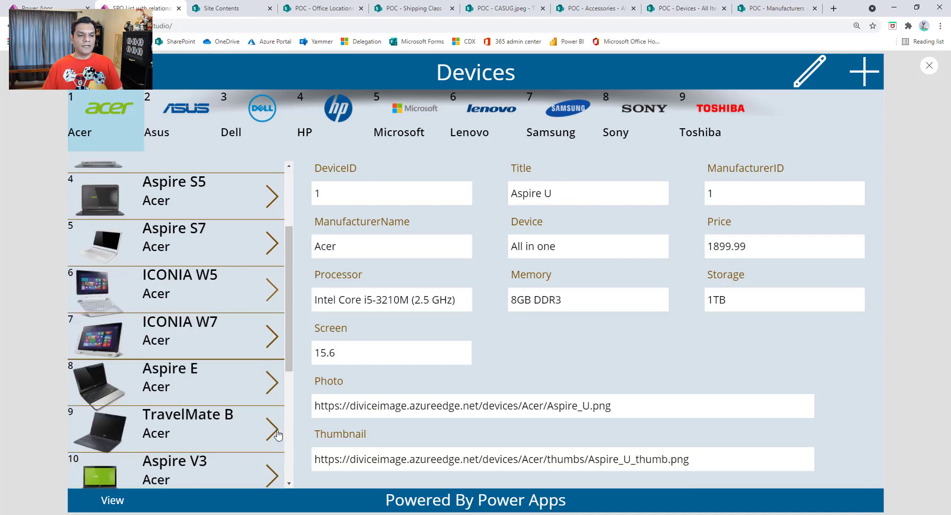
click(268, 468)
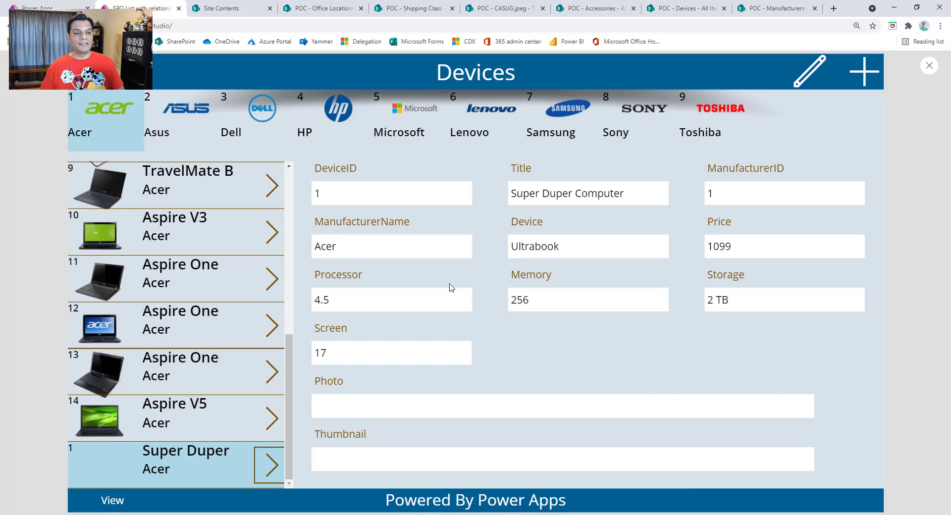
click(234, 197)
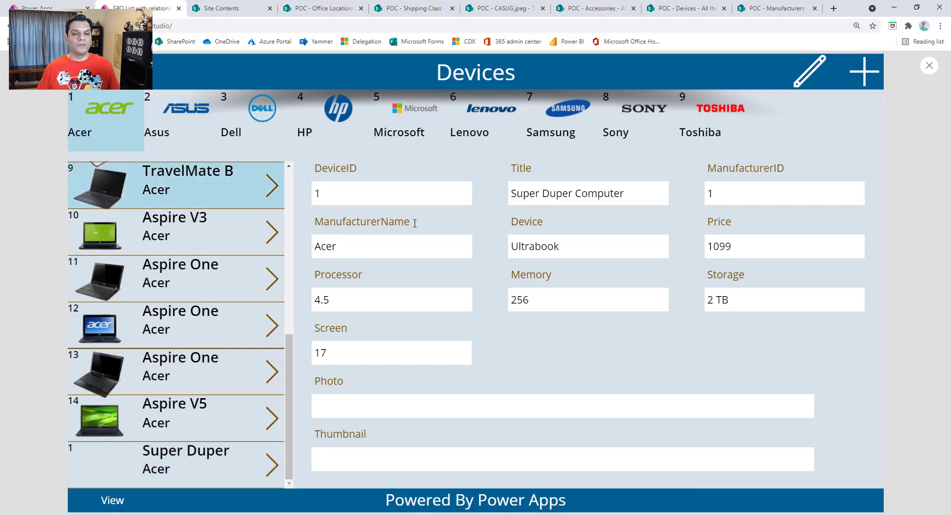
click(874, 82)
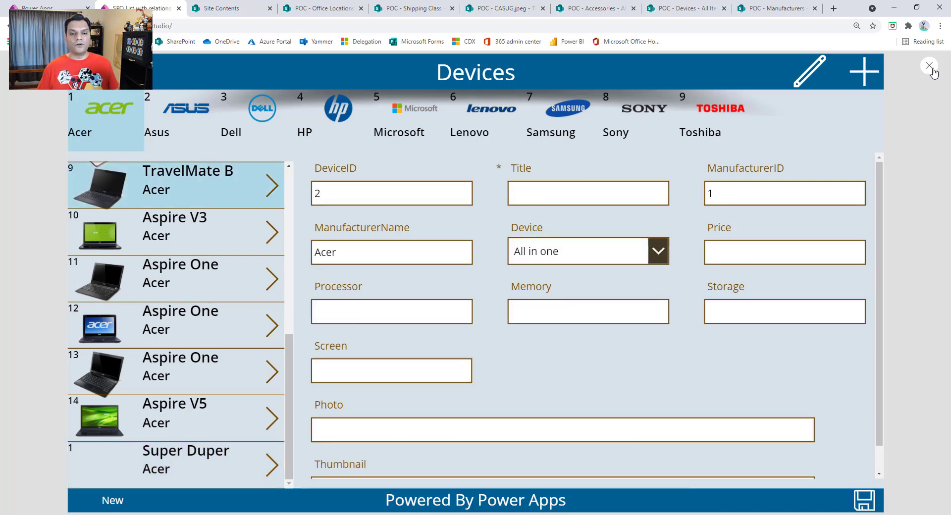
Step: Exit the preview and examine the properties and field list of the device form DSForm
click(930, 66)
click(589, 322)
click(679, 382)
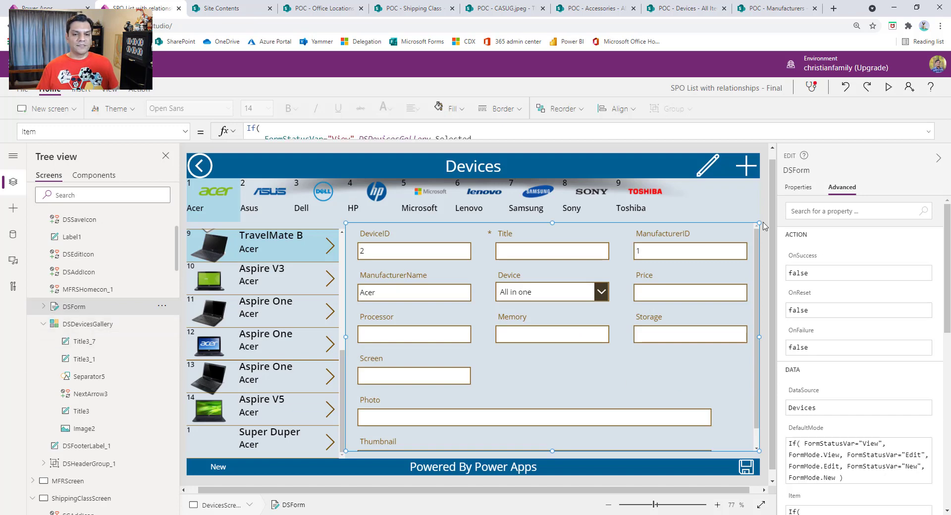
click(798, 188)
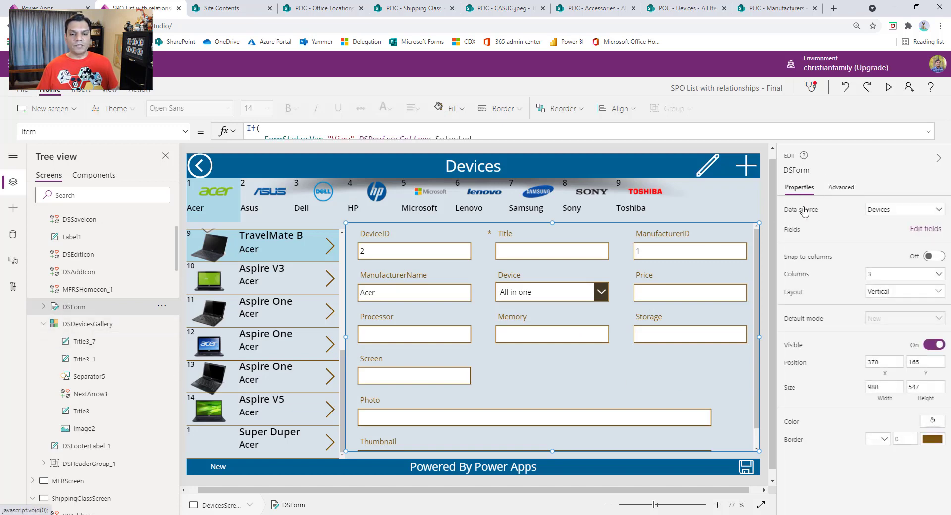
click(925, 229)
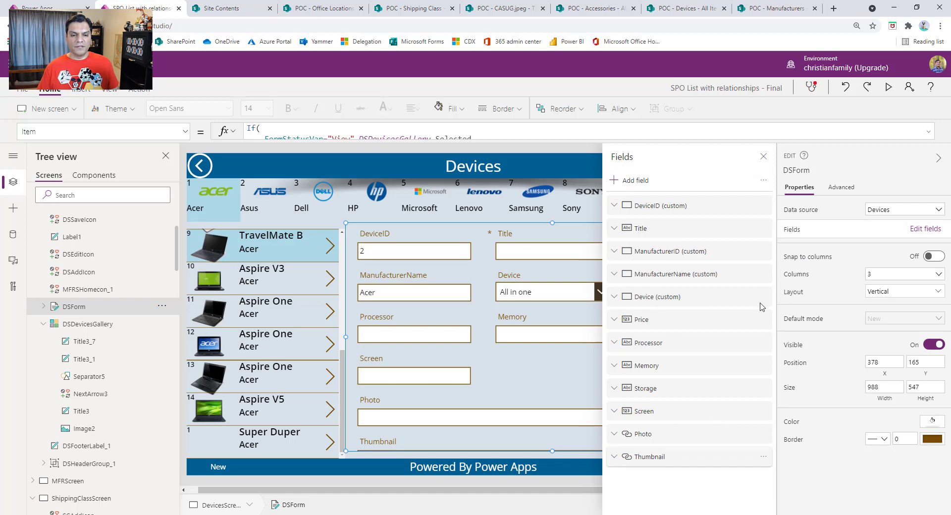
click(764, 156)
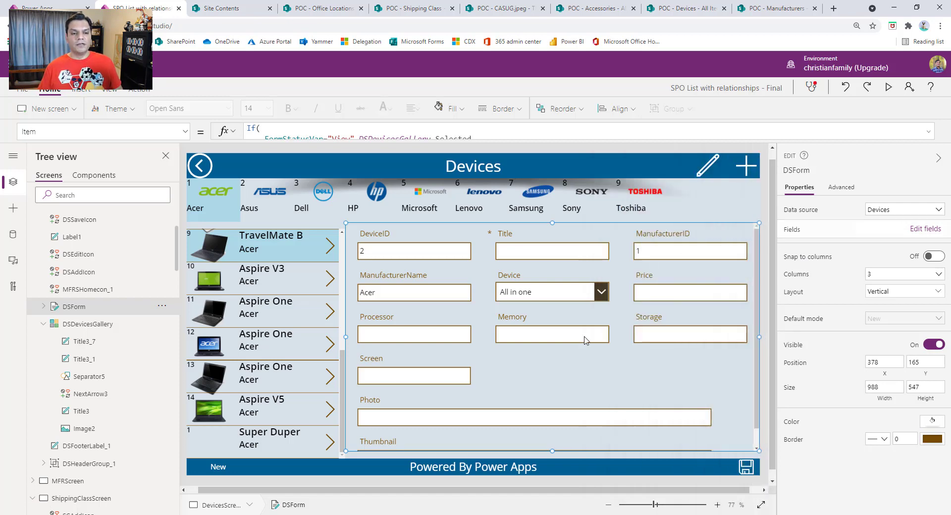
Step: Examine the Default formula of the form's DeviceID card, comparing its View, Edit and New cases
click(380, 254)
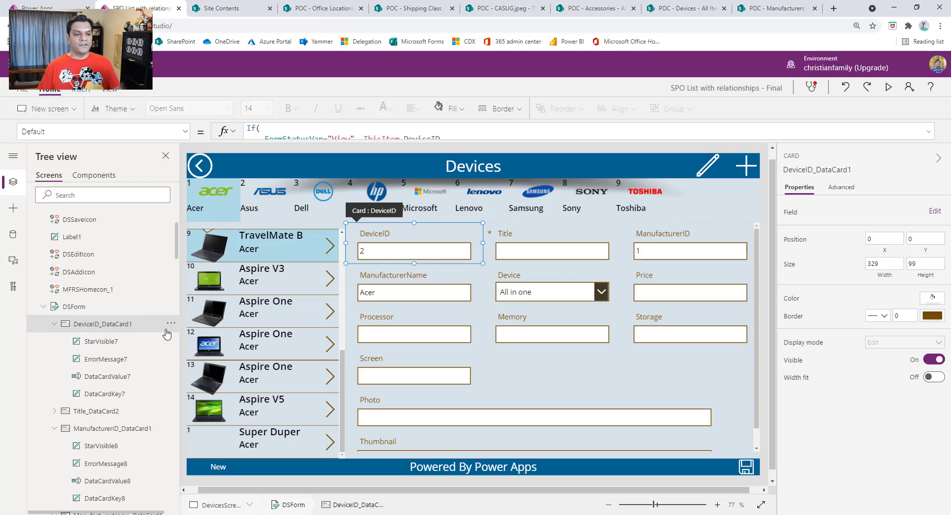
click(837, 188)
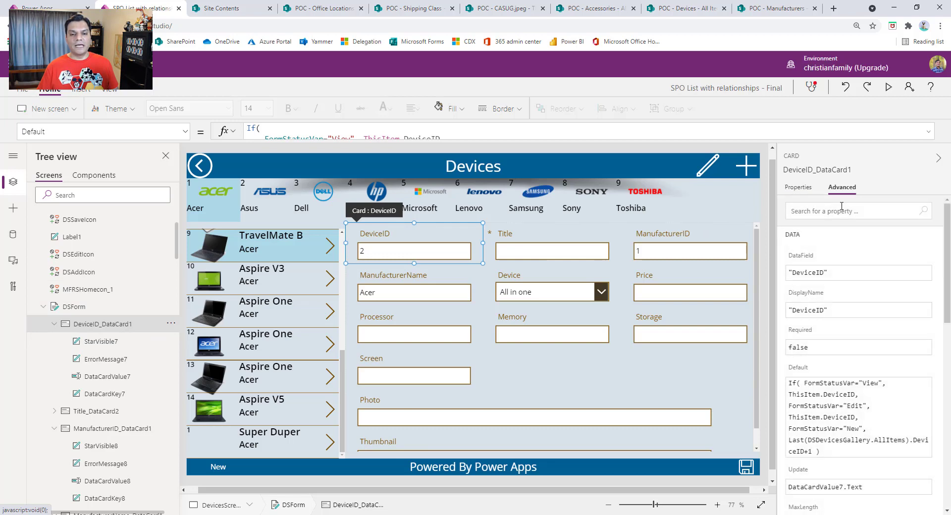
click(929, 132)
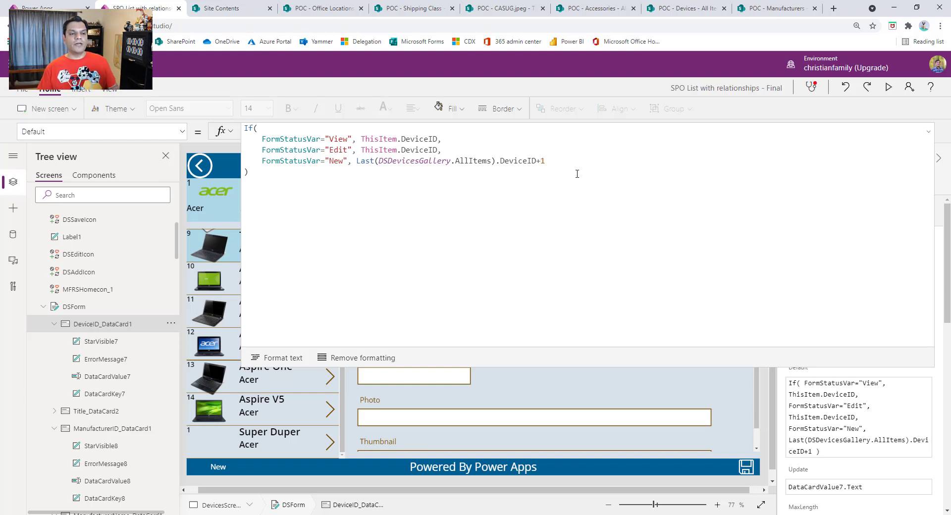
click(927, 133)
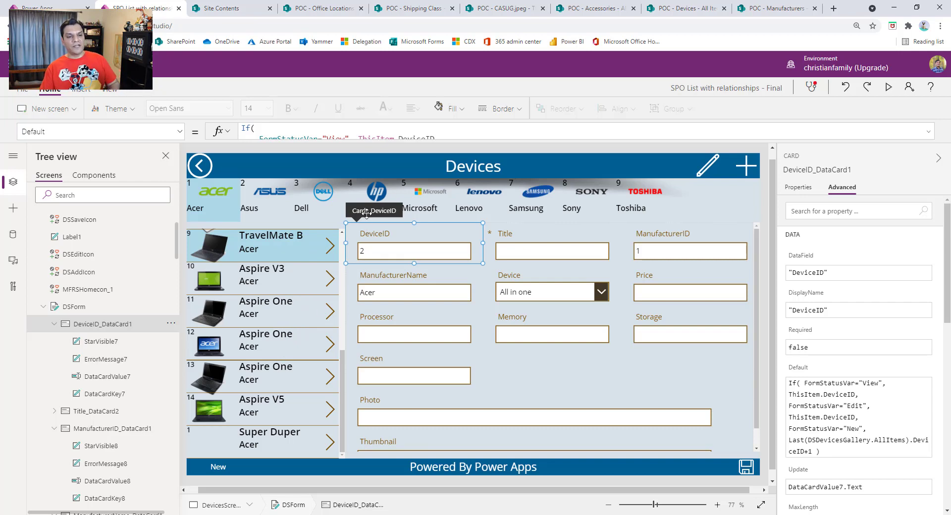
click(928, 132)
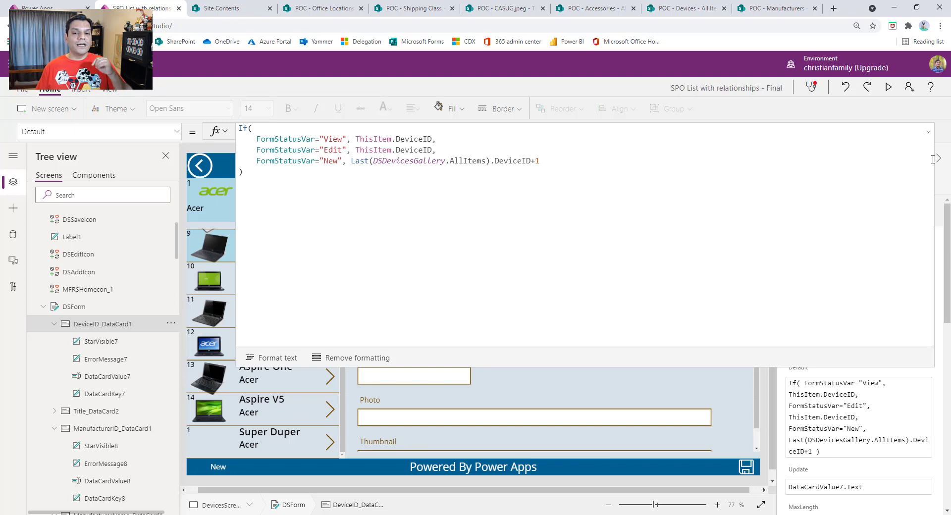
click(928, 135)
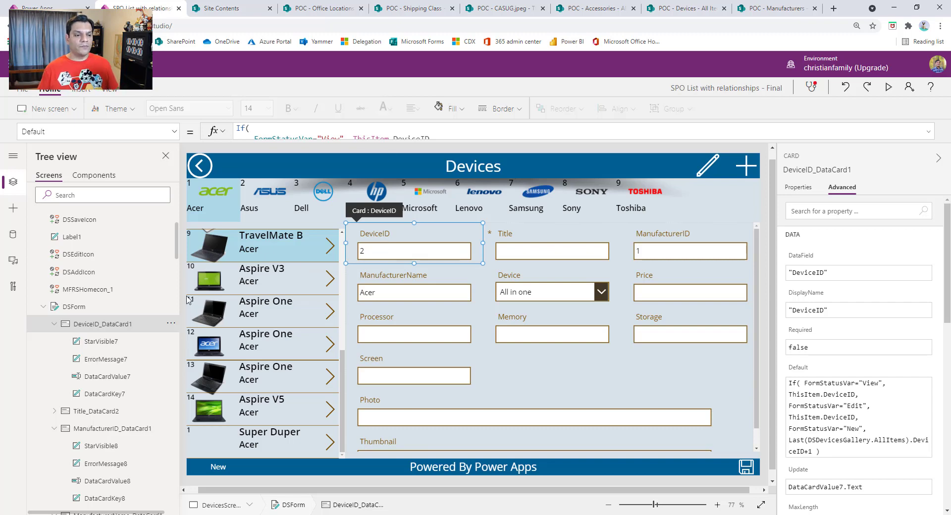
Step: Switch to the SharePoint Devices list and clear the filter on its Title column
click(680, 8)
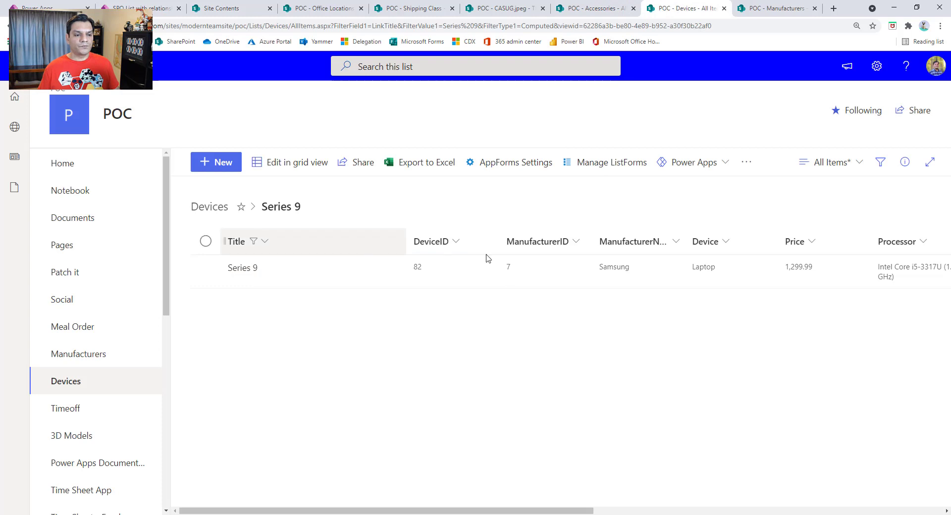
click(265, 242)
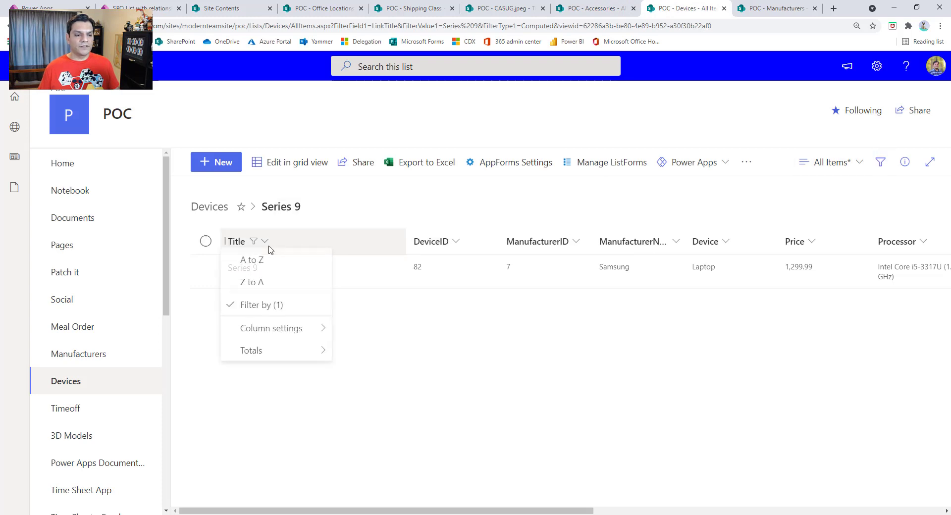
click(253, 305)
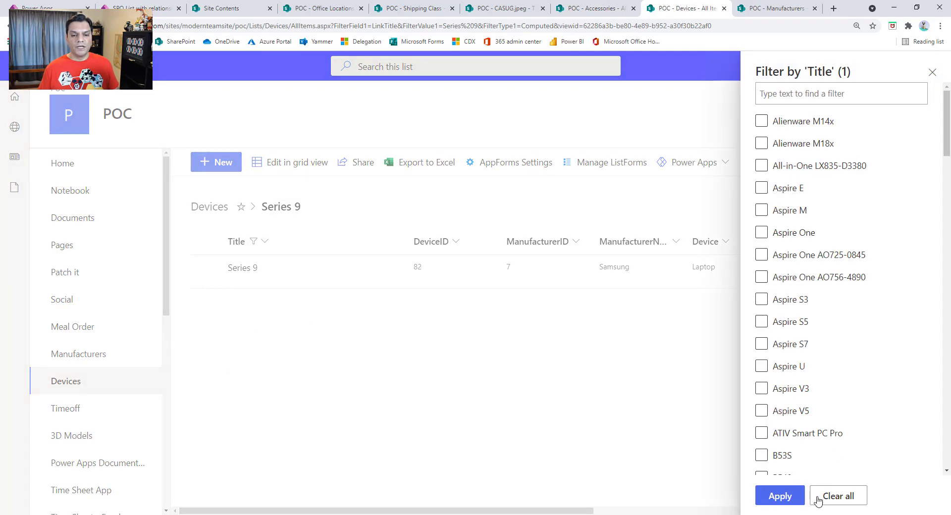
click(829, 497)
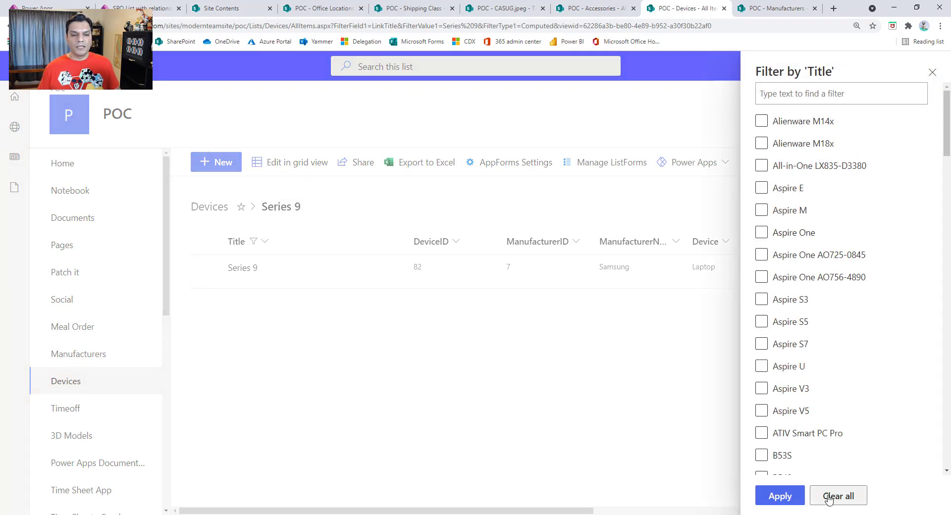
click(781, 497)
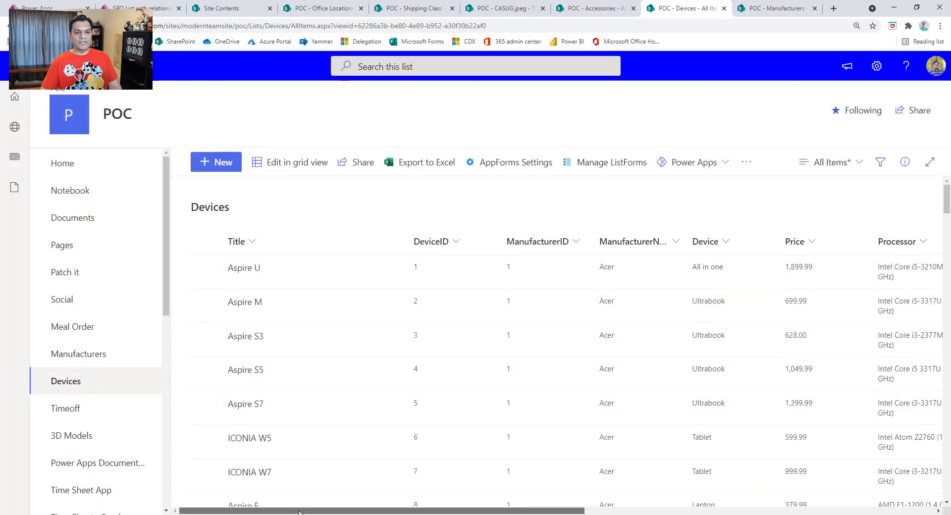
Step: Look through the DeviceID and manufacturer columns of the full Devices list
scroll(421, 305, right, 1)
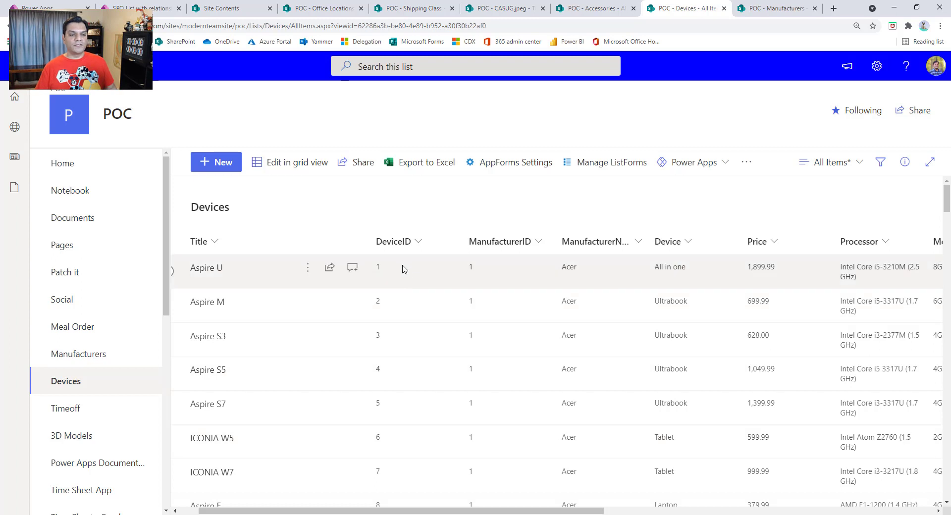
scroll(395, 340, down, 1)
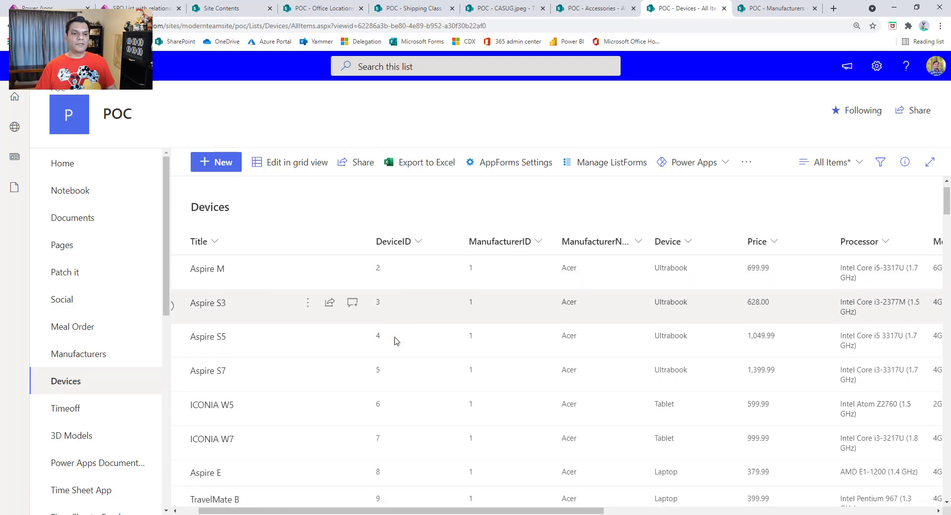
scroll(393, 337, up, 1)
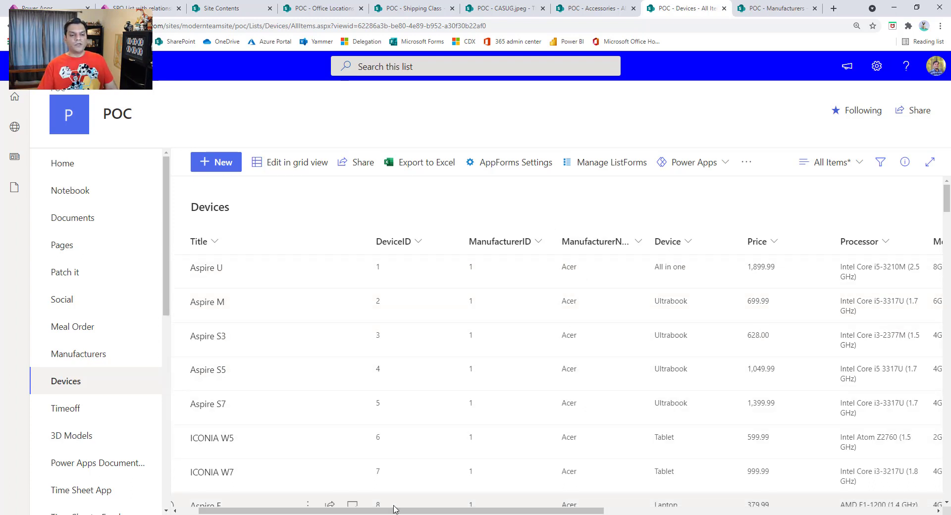
drag(394, 511, 375, 511)
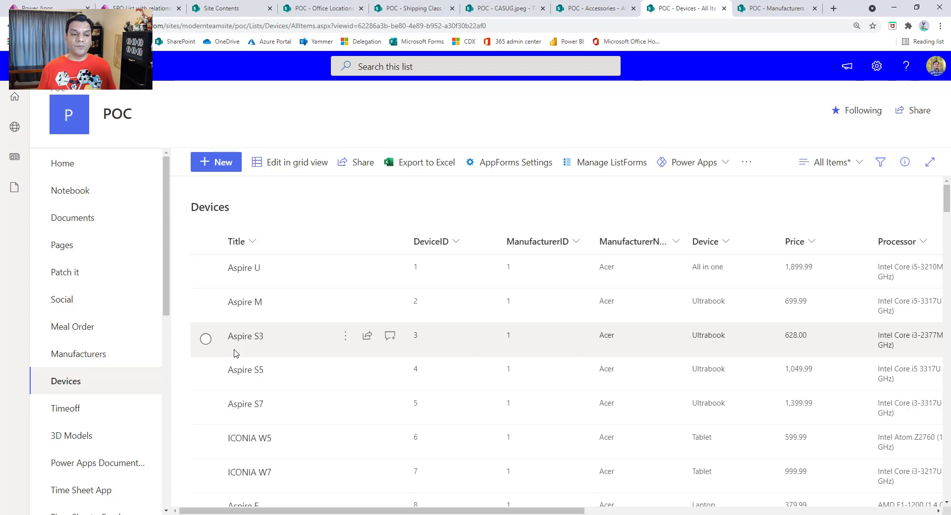
Step: Switch back to Power Apps Studio and review the DeviceID card's full Default formula again
click(105, 4)
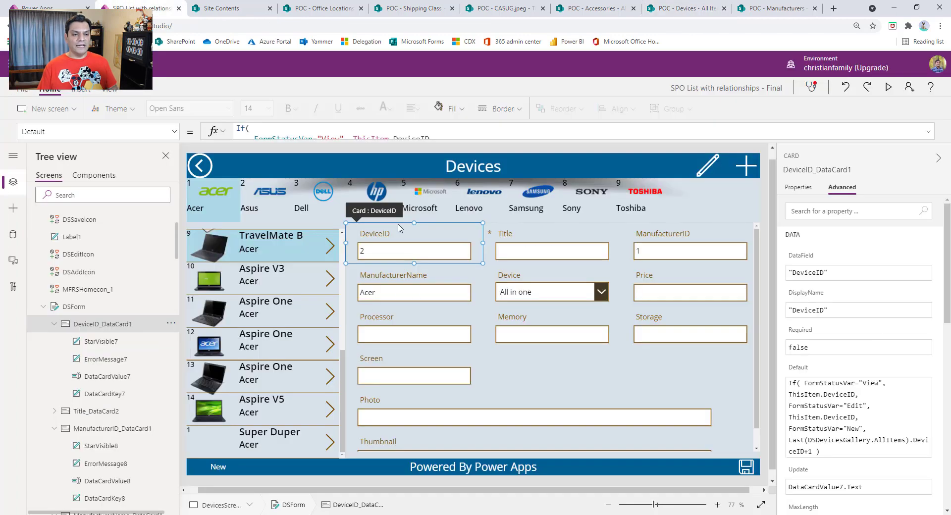
click(930, 131)
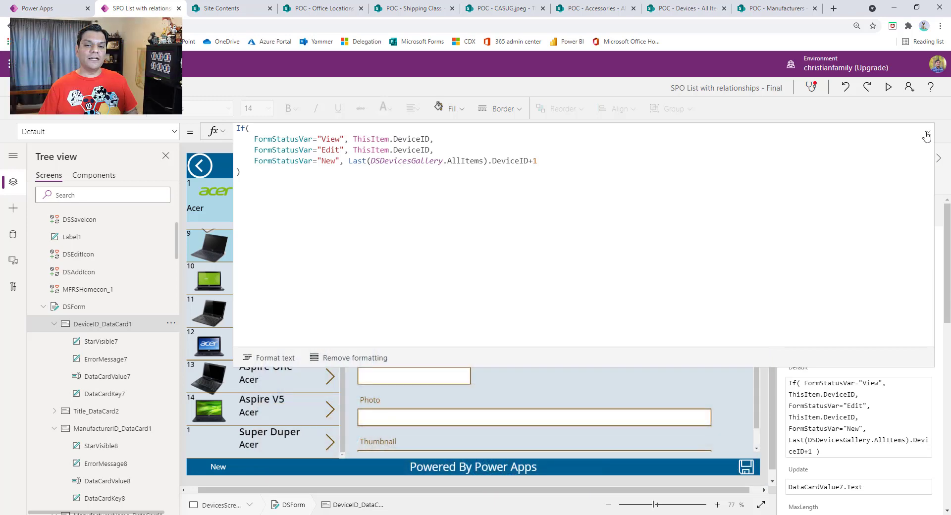
click(929, 132)
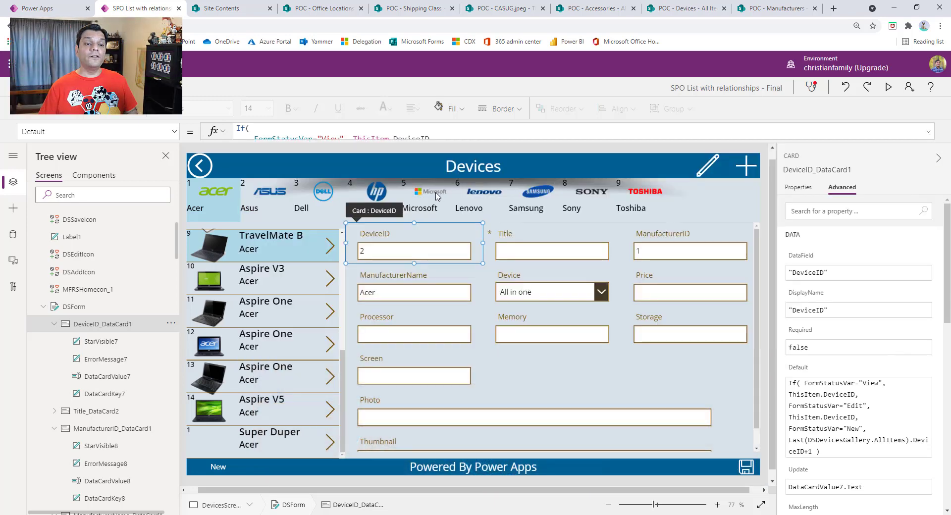
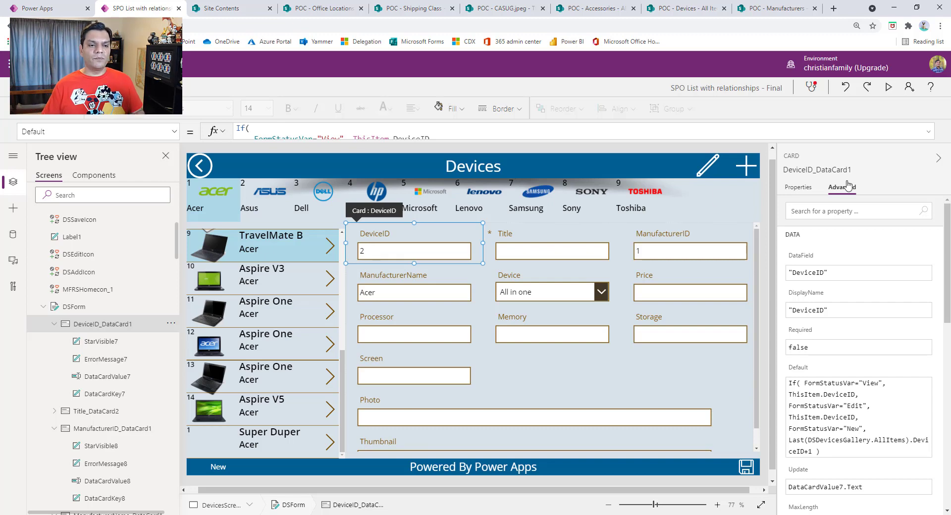
Step: Review the DeviceID card's Default formula once more and examine the ManufacturerName card's full Default formula
click(928, 131)
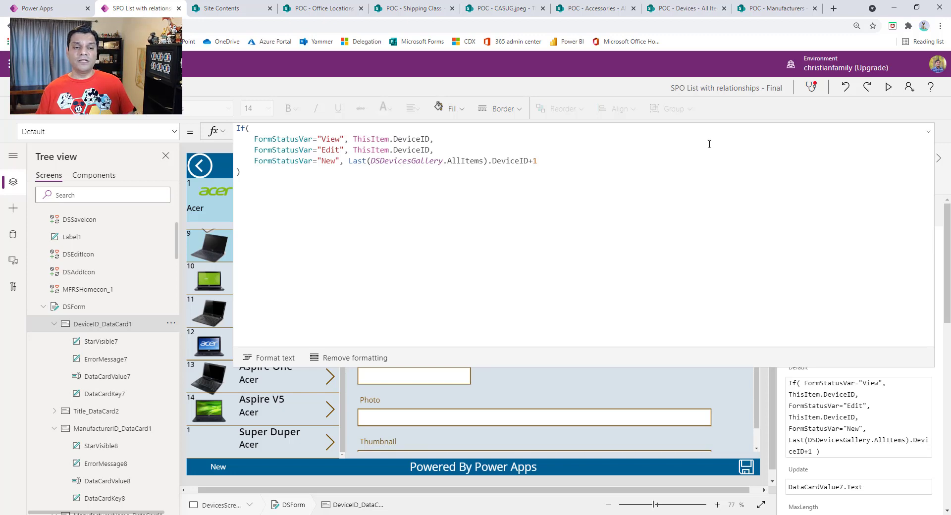
click(928, 132)
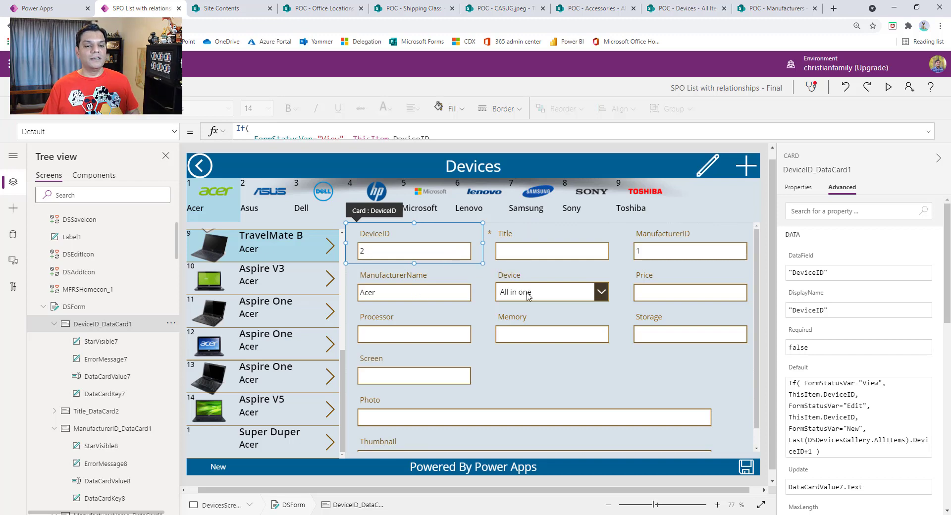
click(423, 300)
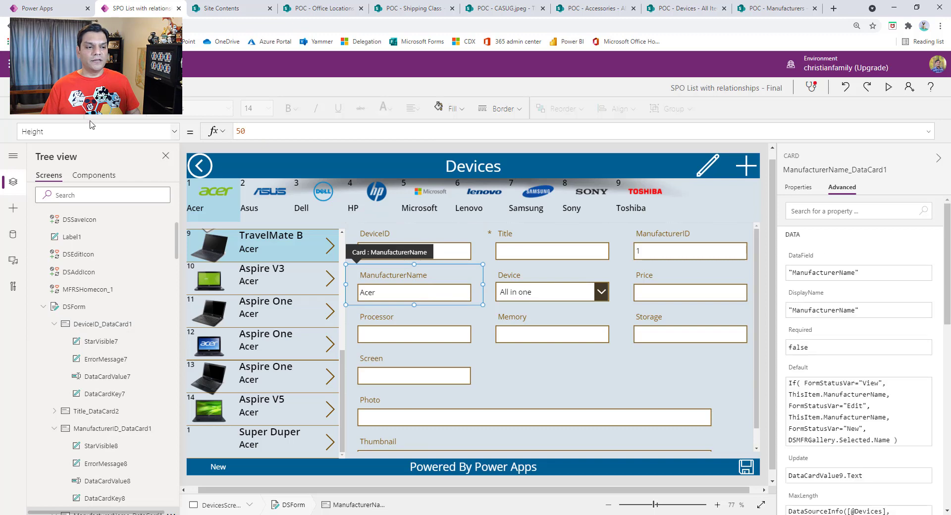
click(177, 133)
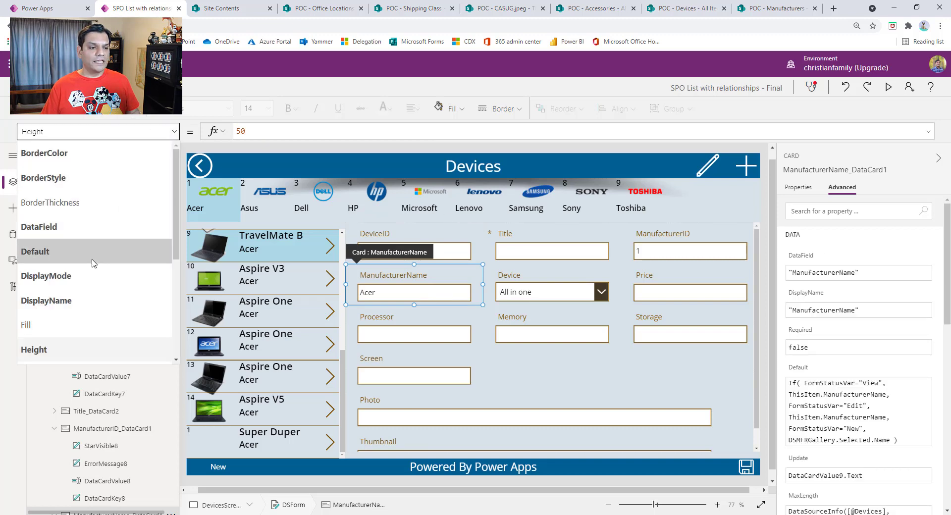
click(60, 249)
click(931, 133)
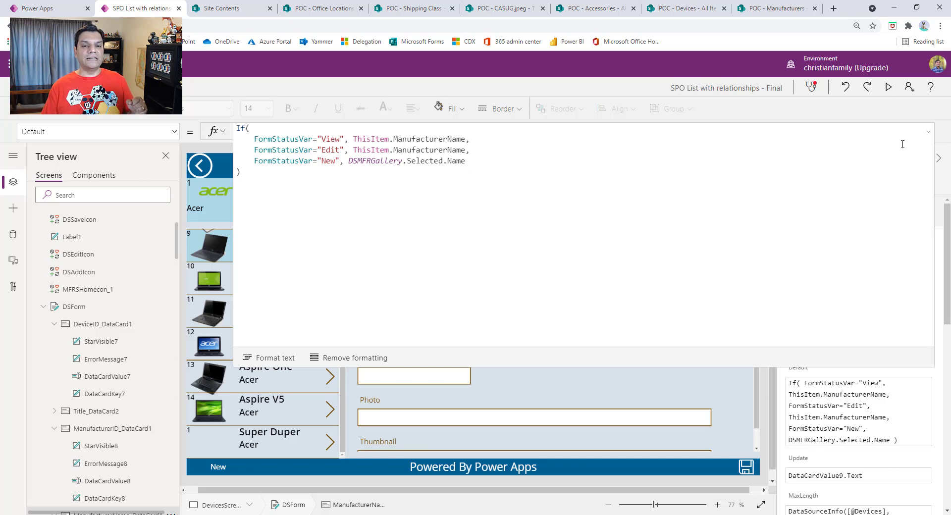
click(928, 131)
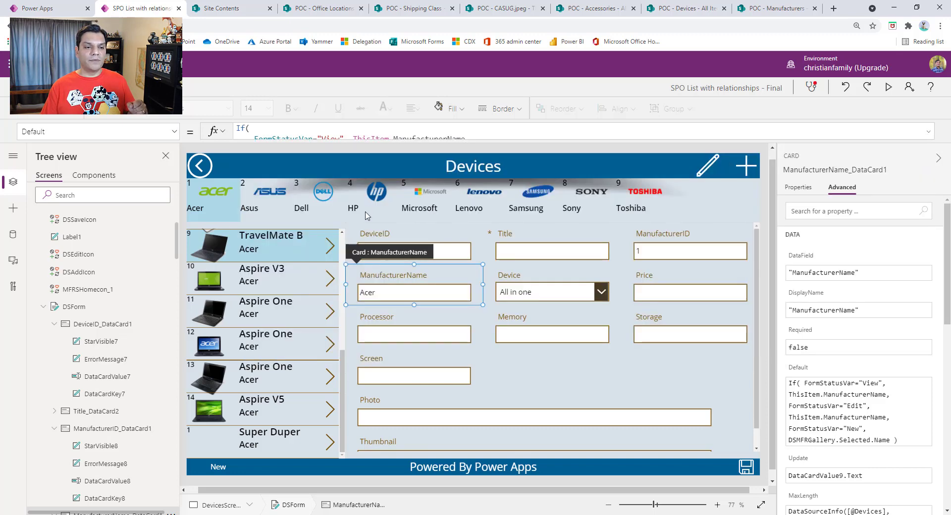
Step: Locate the manufacturers gallery in the DevicesScreen control tree and examine the ManufacturerID card's full Default formula
click(365, 212)
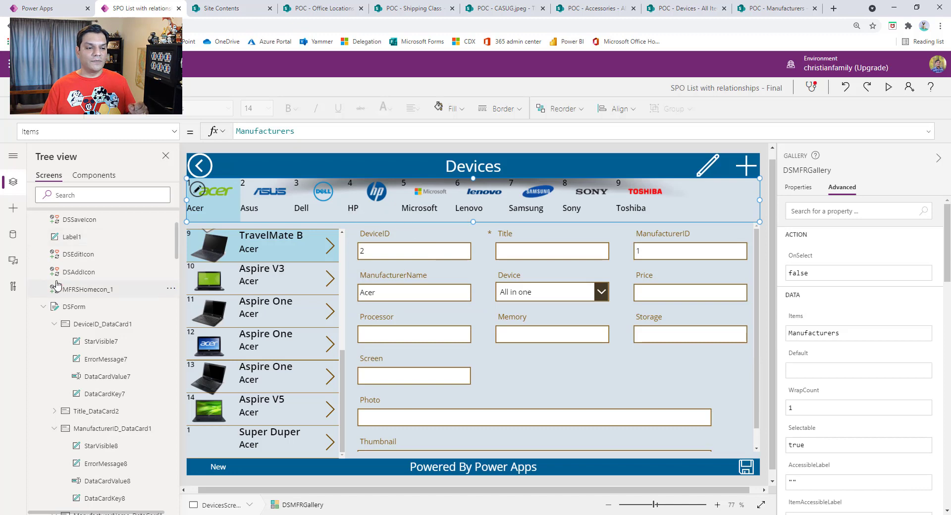
scroll(57, 286, up, 3)
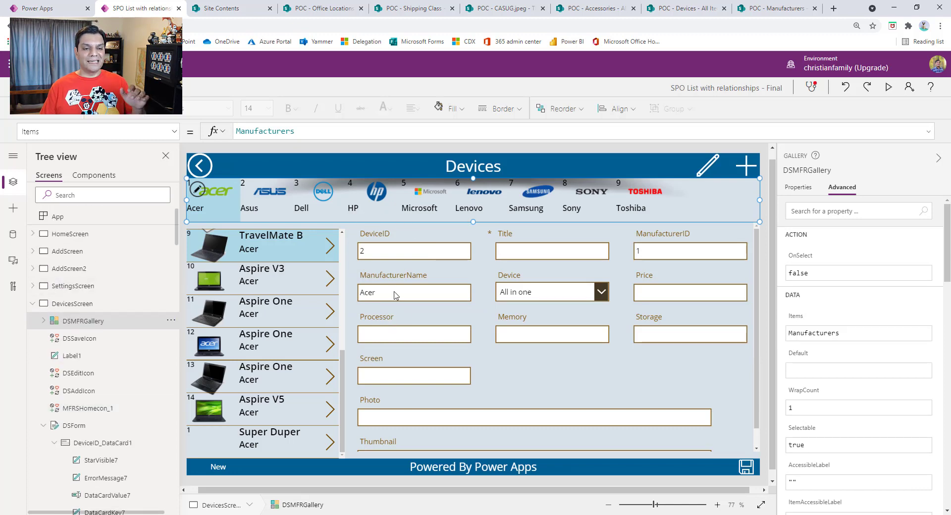
click(671, 241)
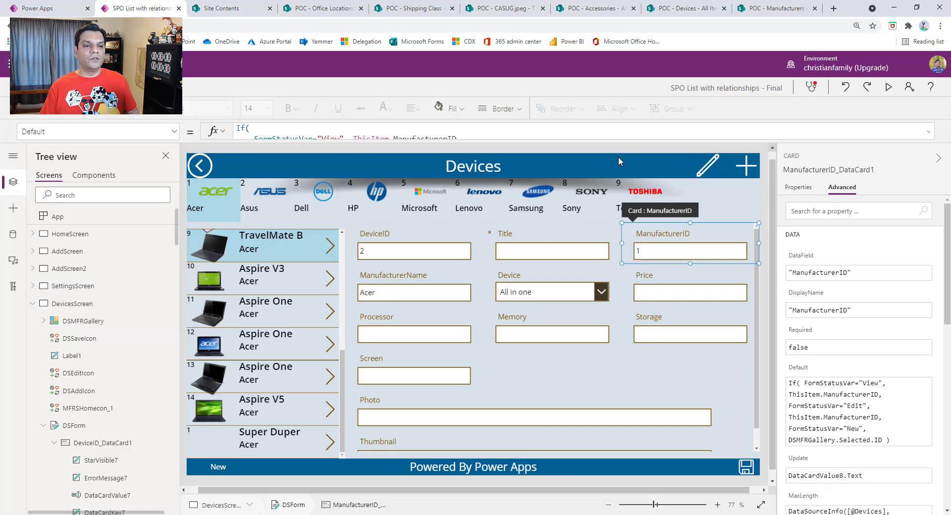
click(929, 132)
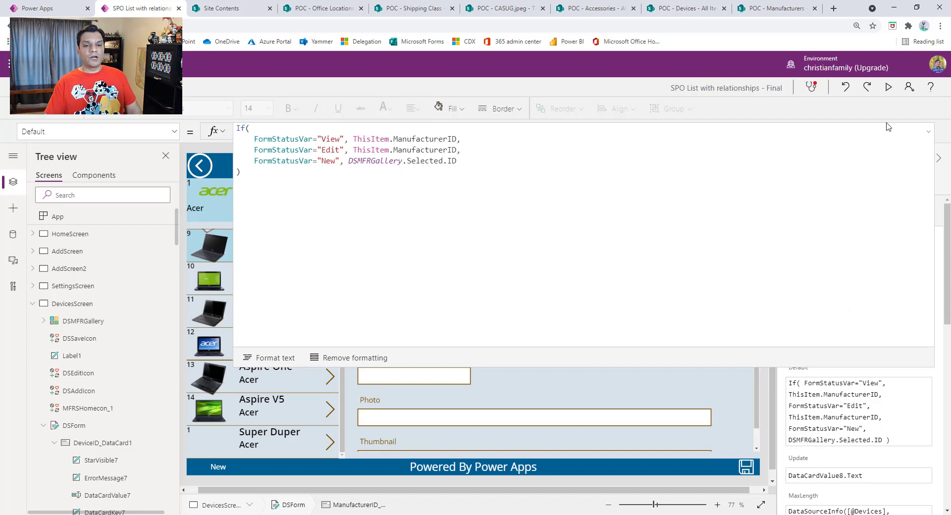
click(929, 132)
Step: Inspect the Device card of the form, its child controls and its advanced property settings
click(549, 296)
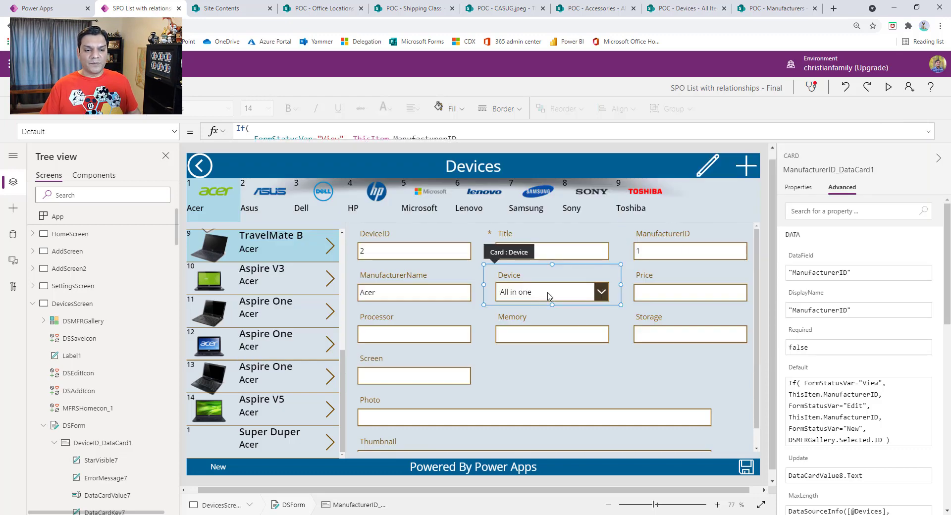
click(669, 509)
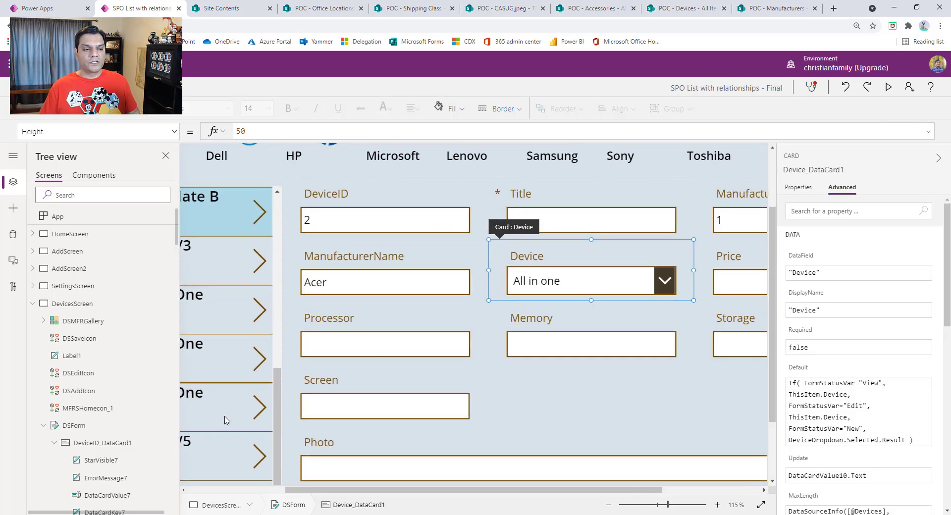
scroll(130, 417, down, 5)
scroll(126, 416, down, 3)
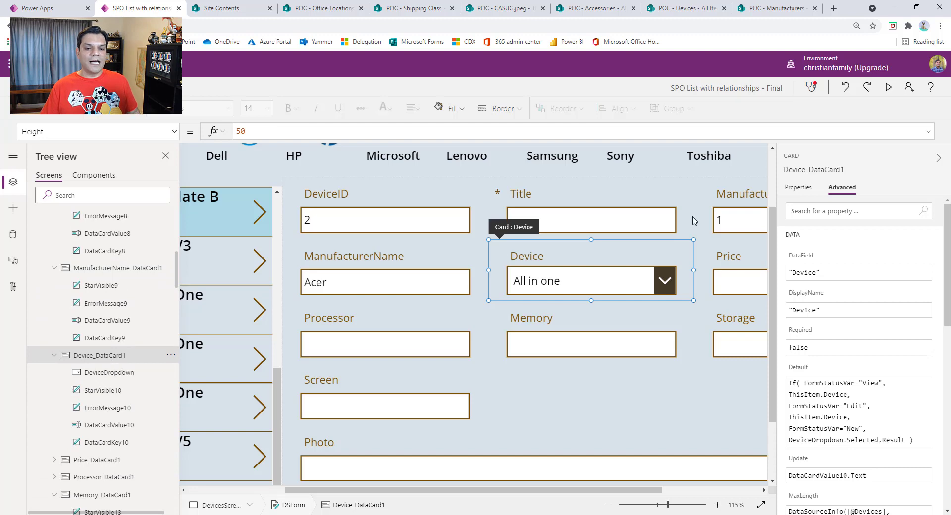
click(805, 190)
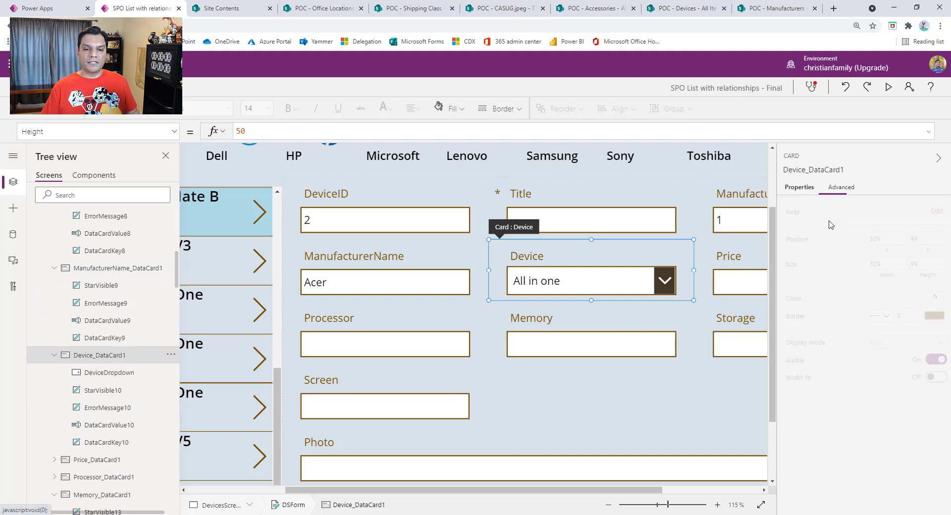
click(842, 187)
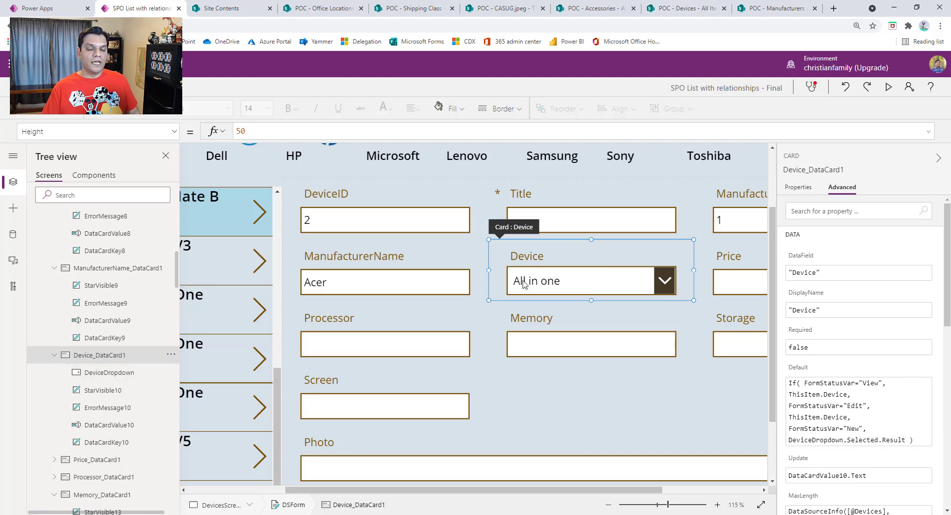
Step: Select the StarVisible10 label in the Device card and show the input controls available for insertion, including Drop down
click(115, 393)
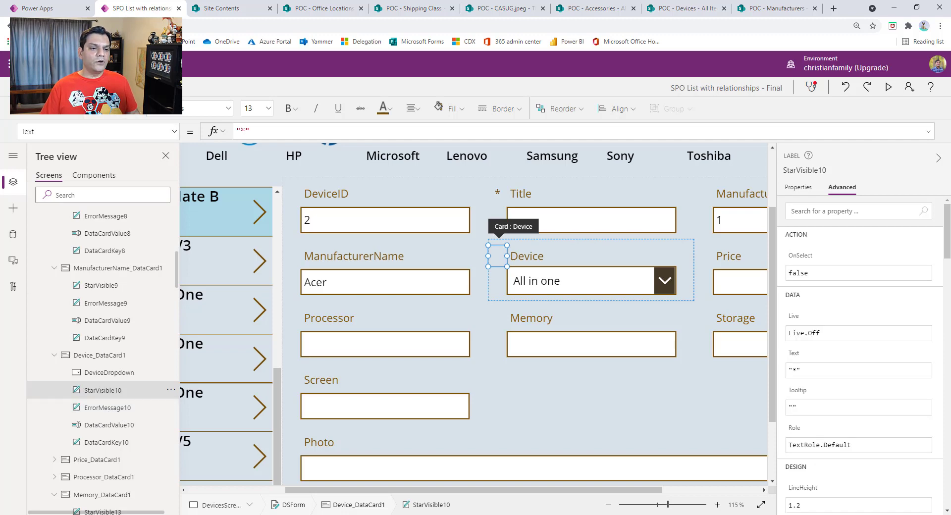
click(82, 88)
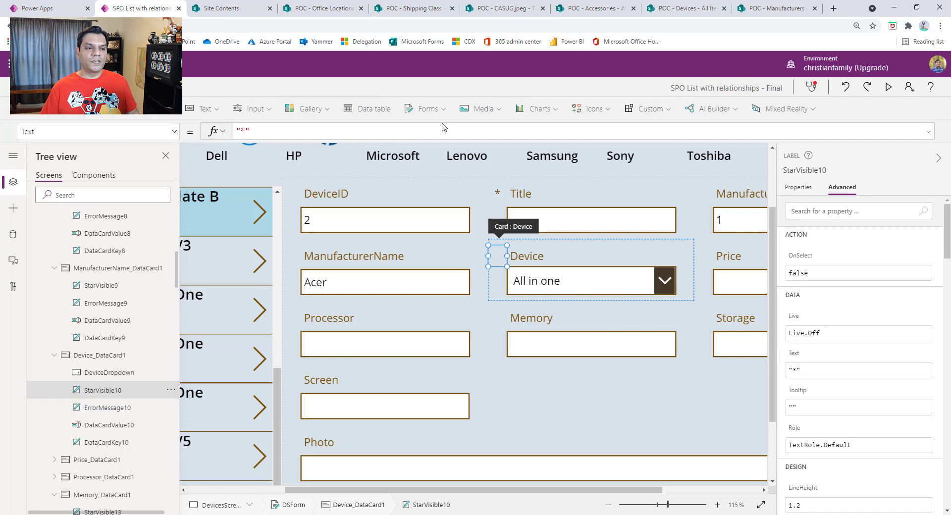
click(265, 115)
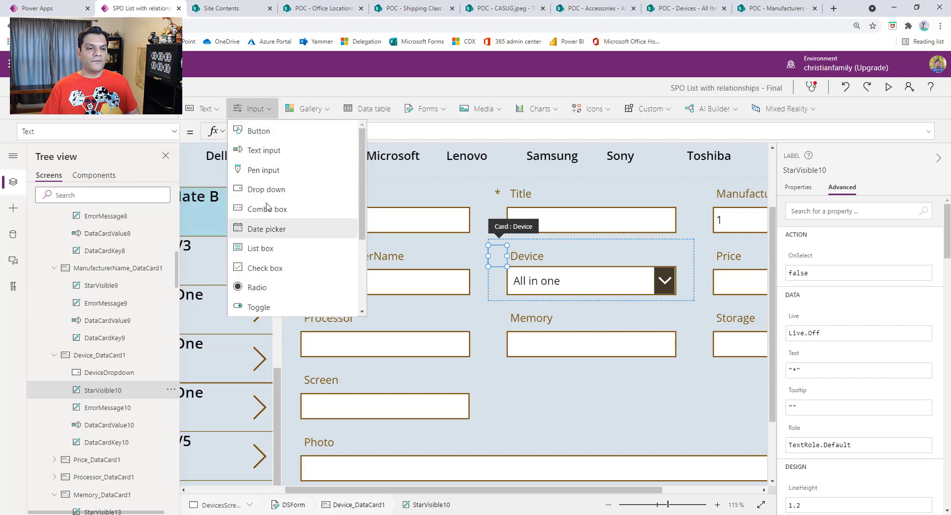
Step: Examine the Items formula of DeviceDropdown and preview the app to view the device types the dropdown offers
click(121, 375)
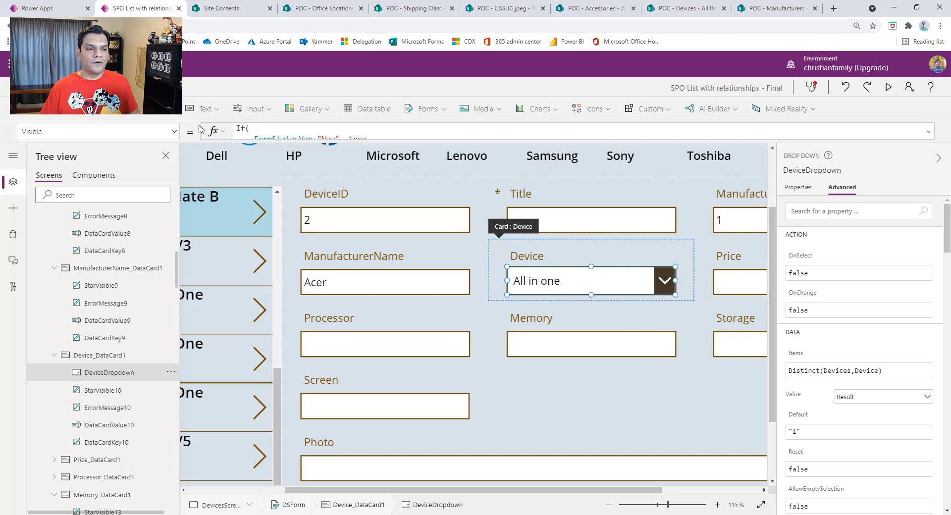
click(176, 133)
text(Items)
key(Return)
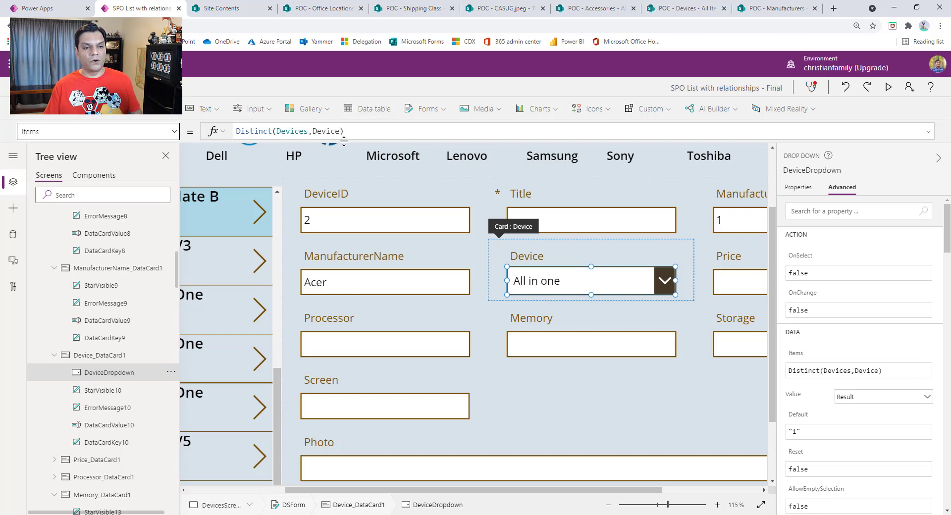
click(887, 89)
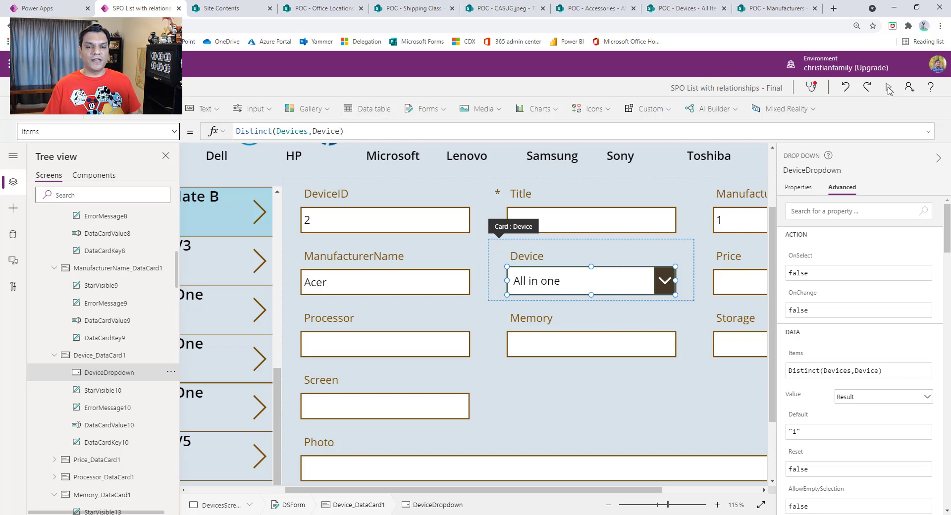
click(655, 255)
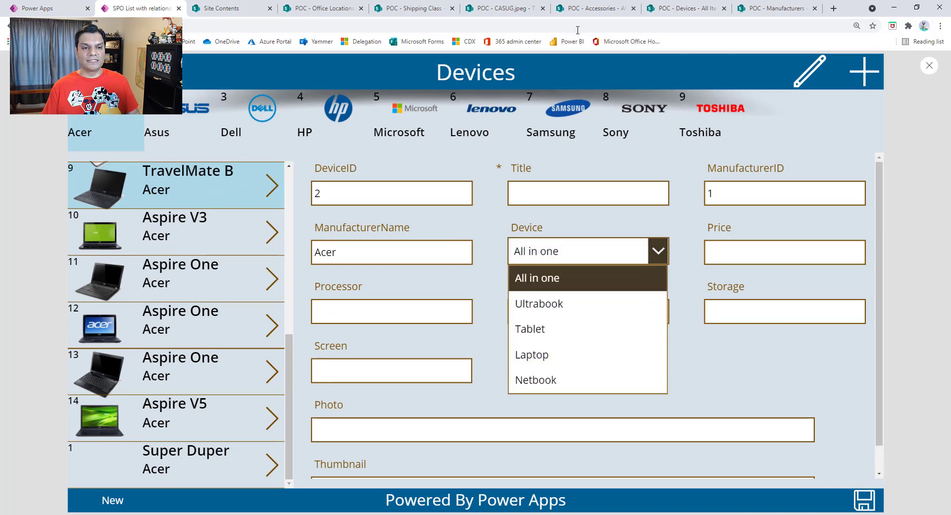
Step: Open the Devices list from the SharePoint site contents and view the filter choices of its Device column
click(236, 6)
scroll(325, 334, up, 10)
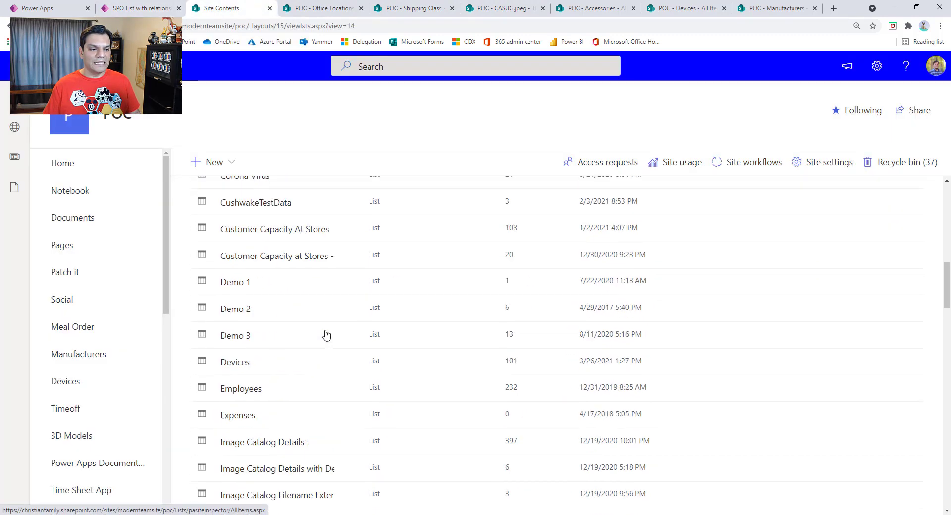
click(241, 364)
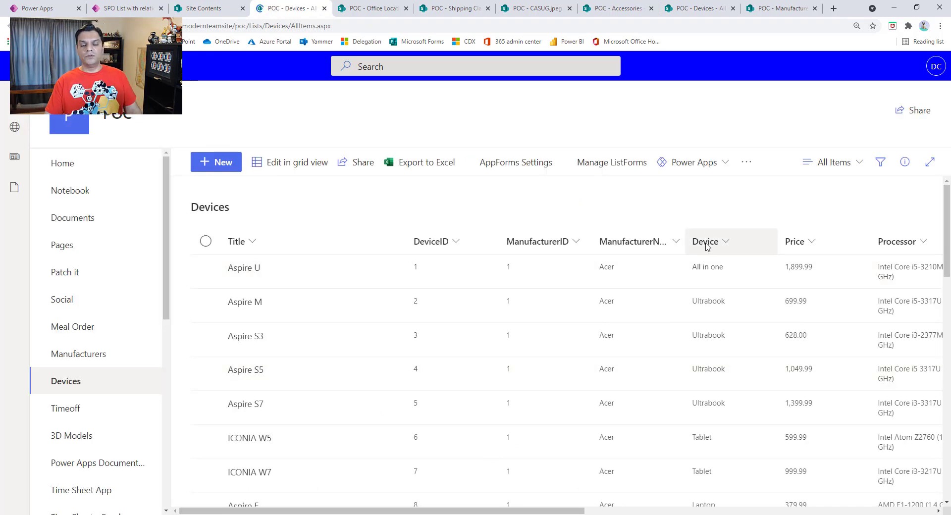
click(725, 246)
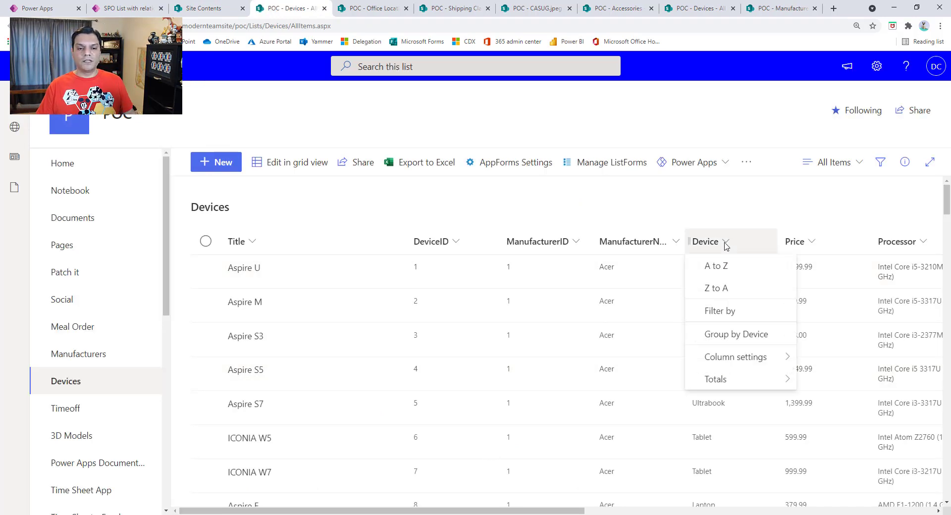
click(720, 310)
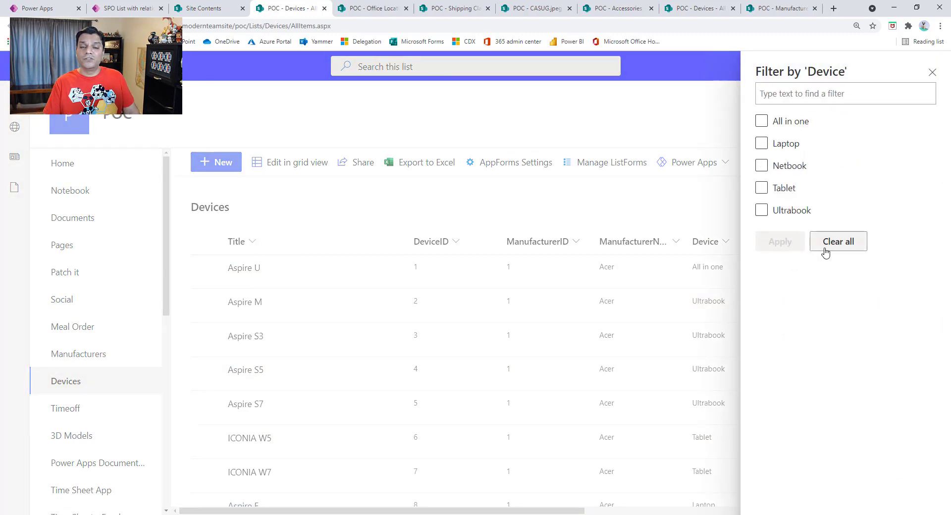
click(934, 75)
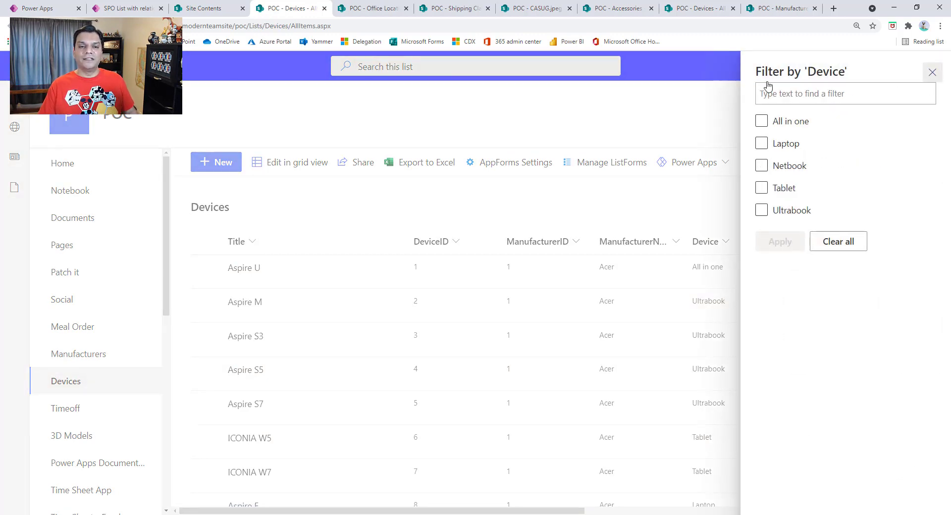
Step: Switch back to Power Apps Studio, leave the app preview and select the dropdown inside the Device card
click(128, 8)
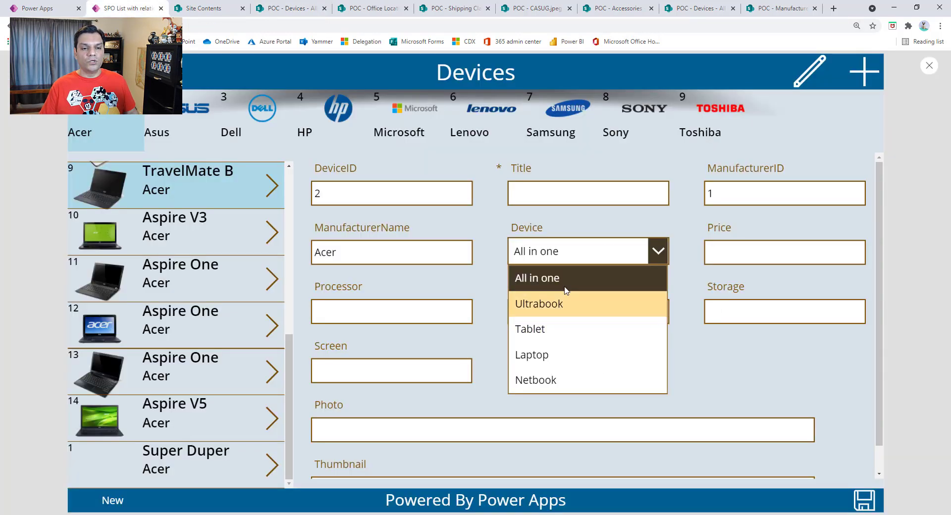
click(926, 68)
click(573, 324)
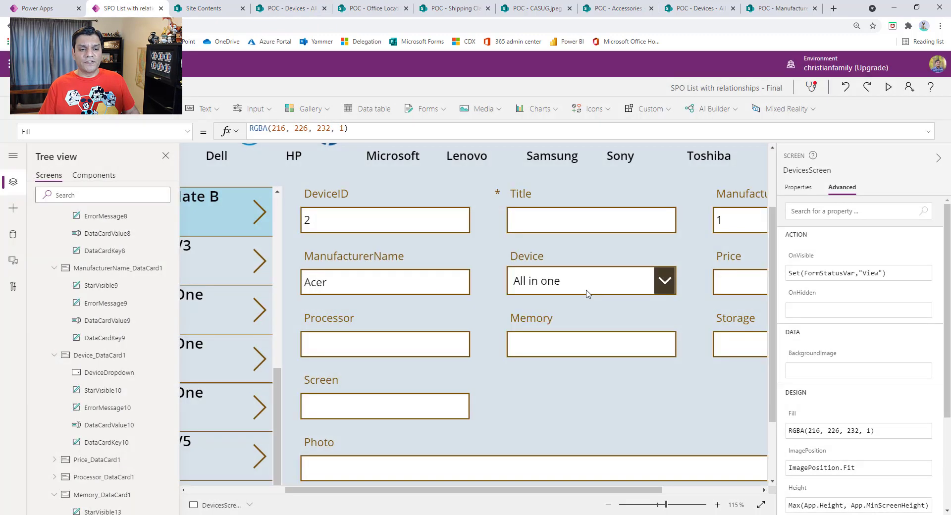
click(586, 293)
click(580, 292)
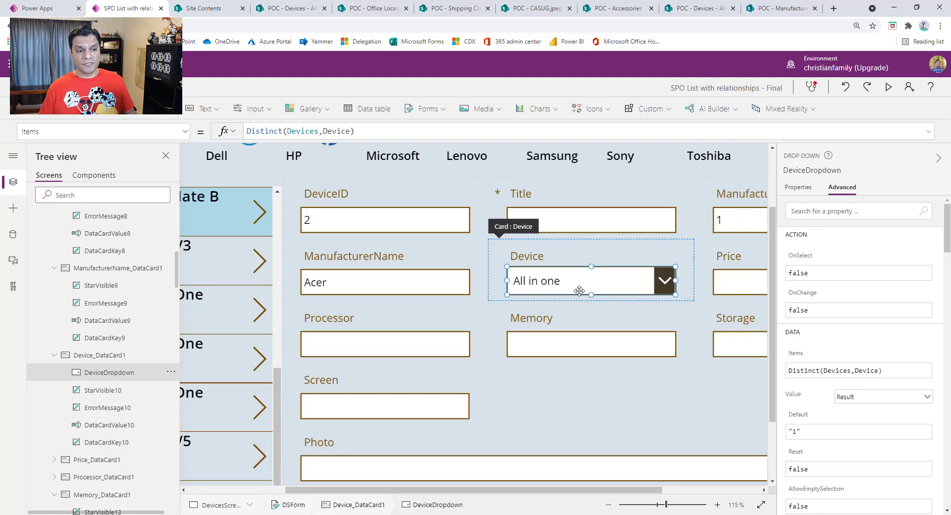
Step: Examine DeviceDropdown's full Visible formula, comparing its New, Edit and View cases
click(184, 131)
scroll(131, 293, down, 10)
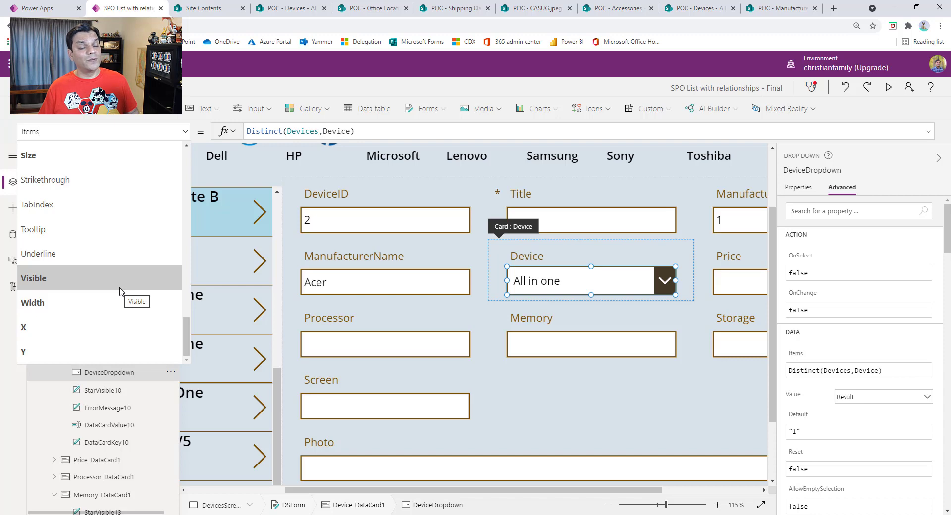
click(120, 279)
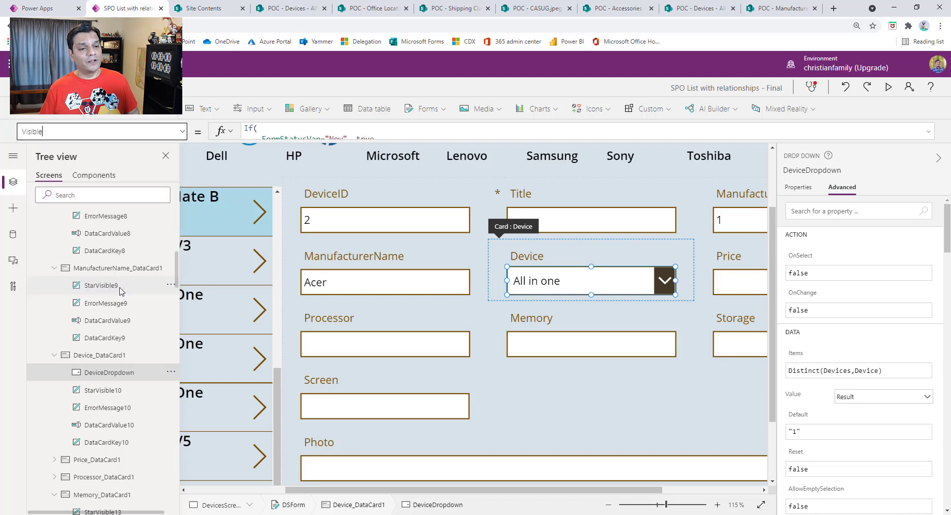
click(928, 131)
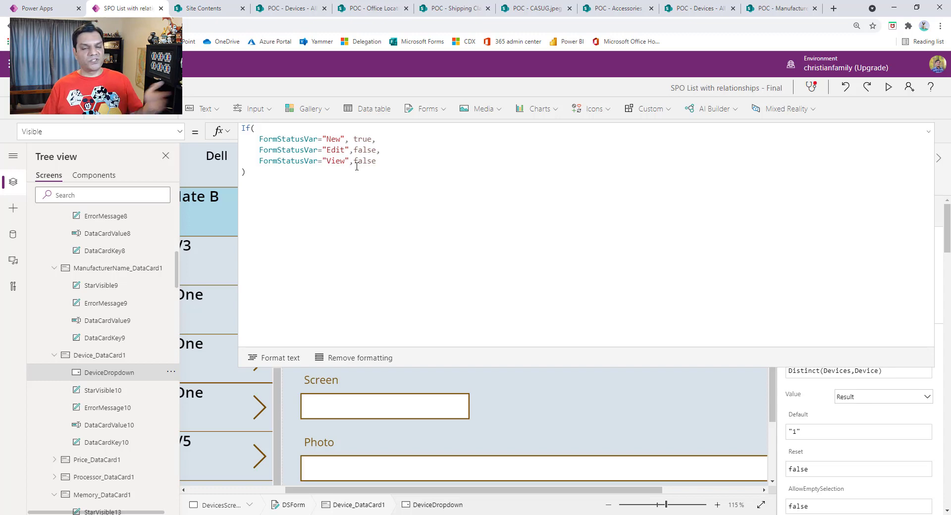
click(931, 134)
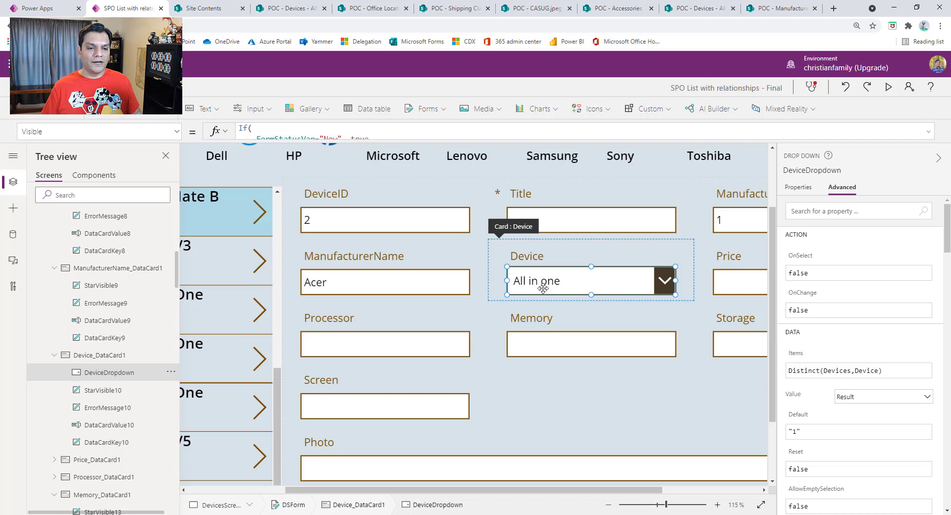
Step: Select DataCardValue10 inside the Device card and examine its full Visible formula for the New, Edit and View cases
mouse_move(543, 289)
mouse_down()
mouse_move(550, 275)
mouse_move(545, 289)
mouse_up()
click(103, 433)
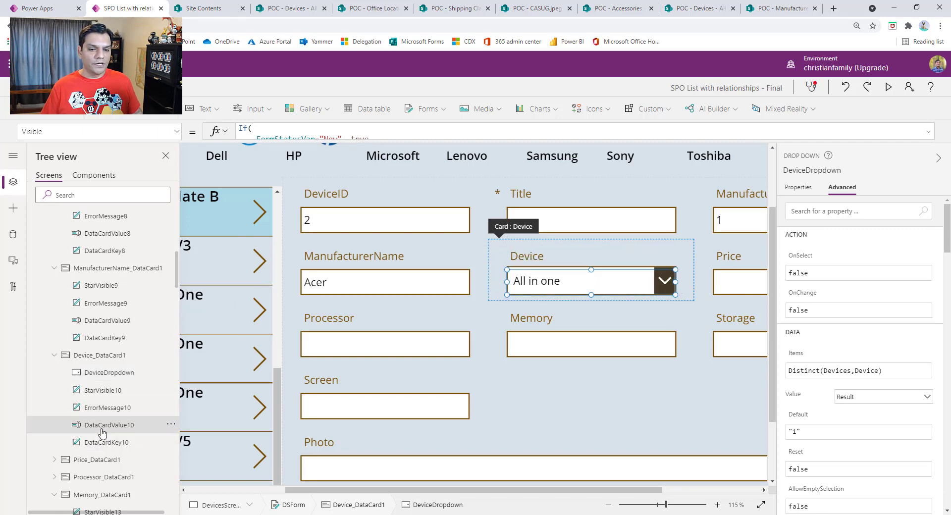
click(799, 188)
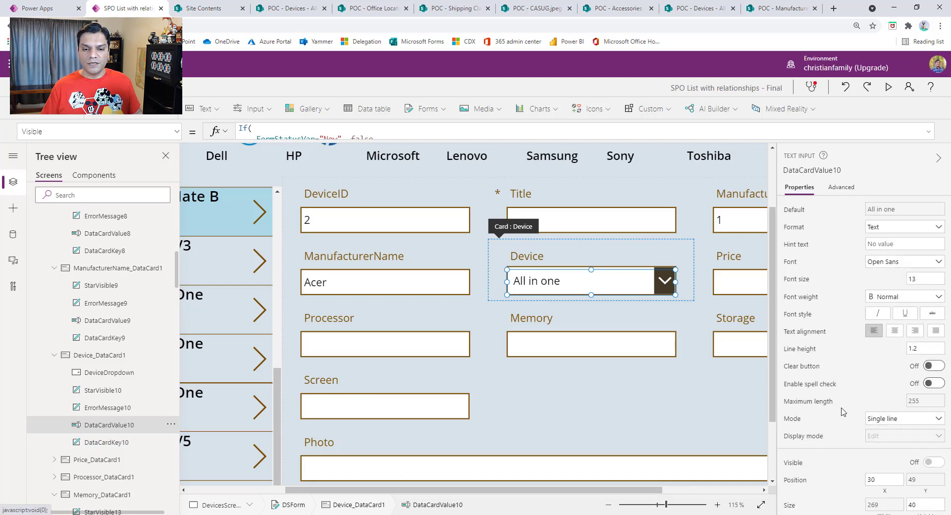
scroll(843, 412, down, 5)
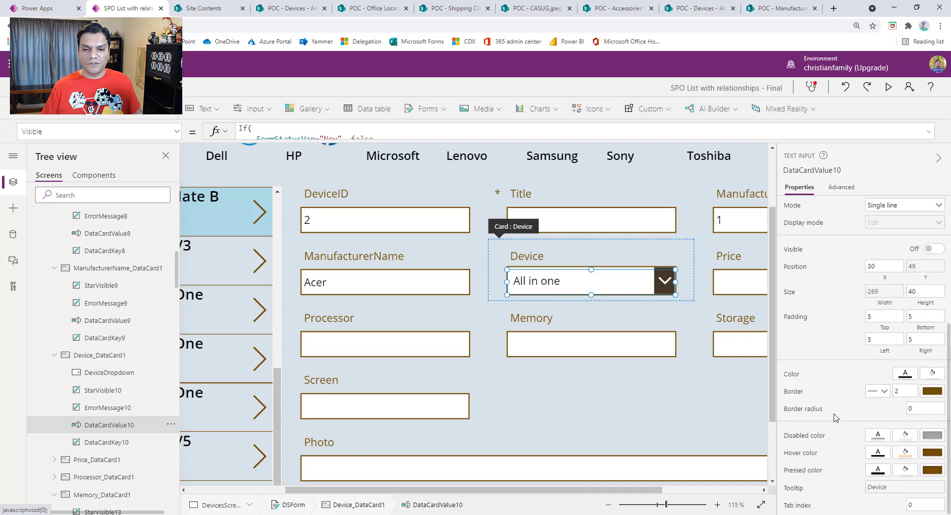
scroll(836, 417, up, 2)
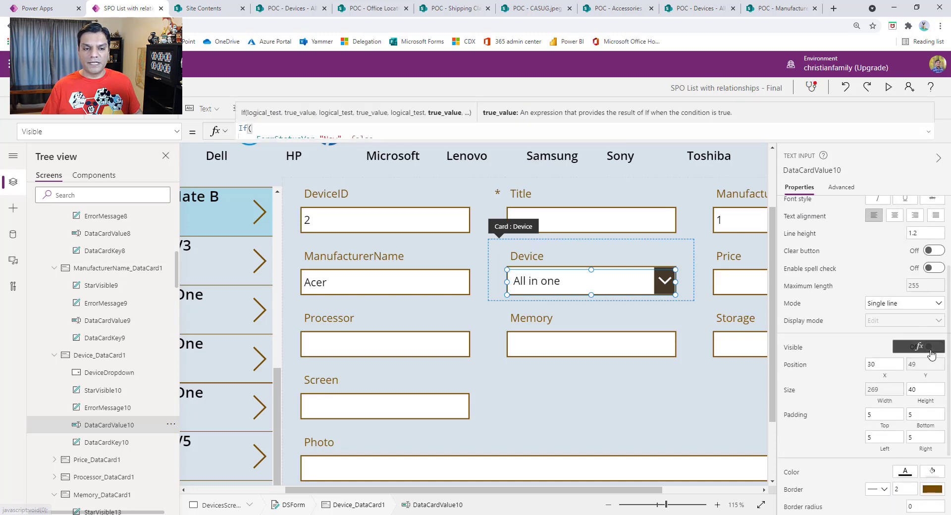
click(928, 131)
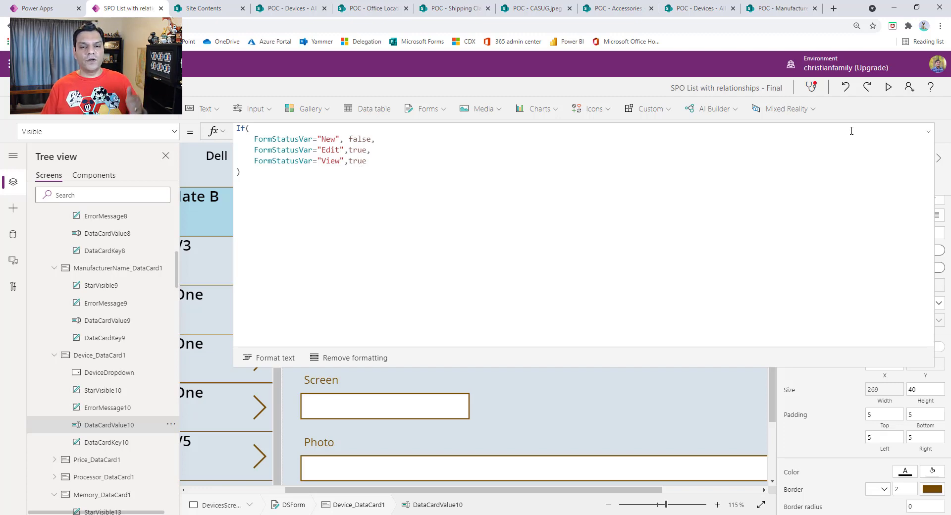
click(927, 132)
Step: Preview the app, reopen the Devices screen from Settings and view Dell's XPS One 27 in the form's View mode
click(888, 87)
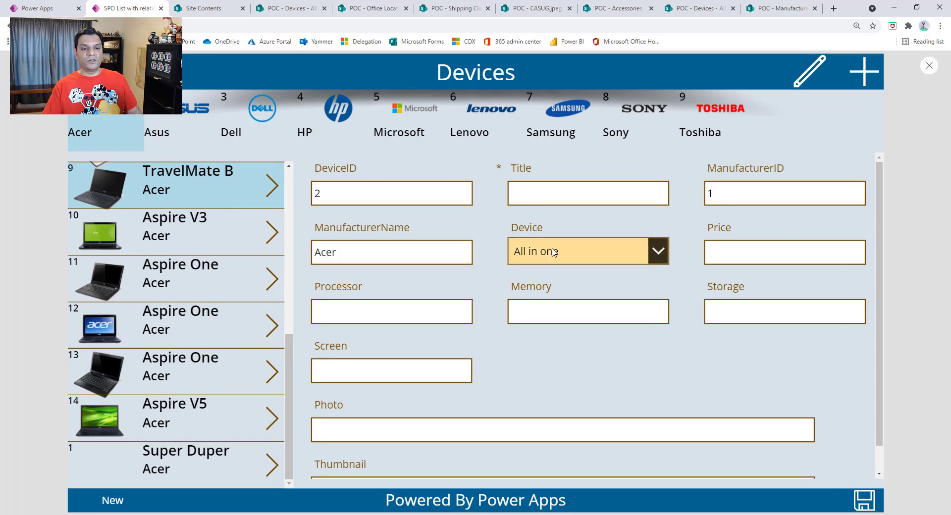
click(212, 131)
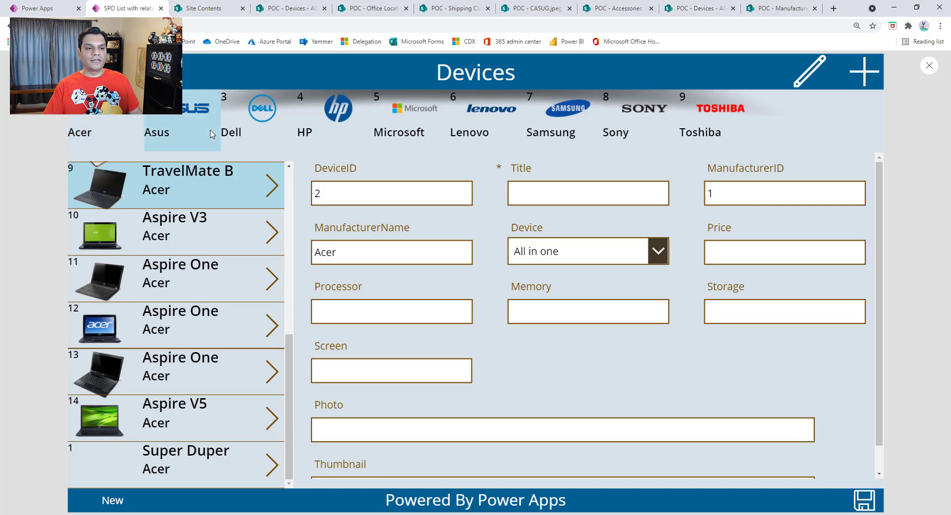
click(287, 124)
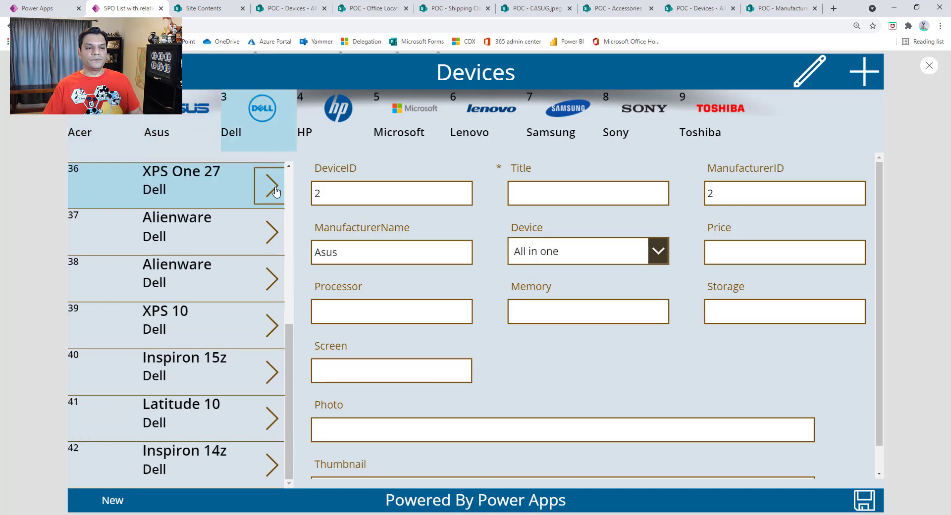
click(85, 73)
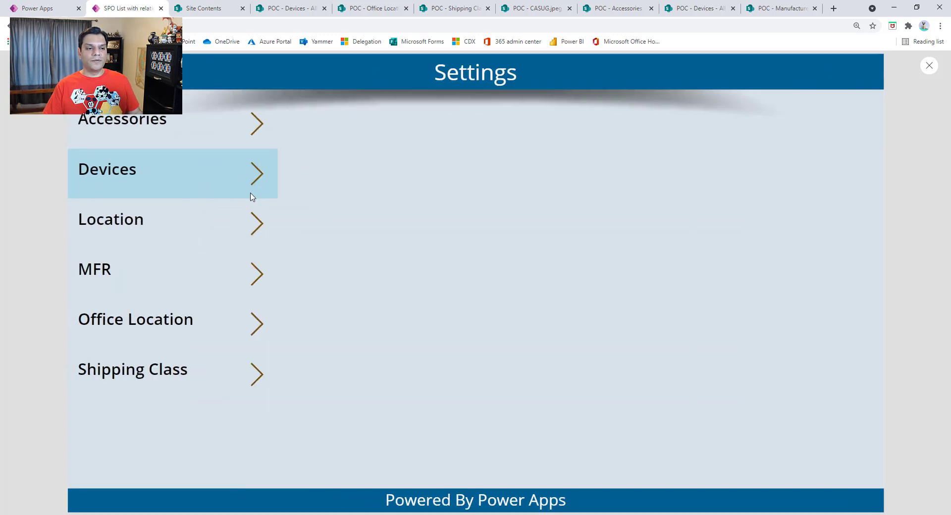
click(252, 185)
click(266, 191)
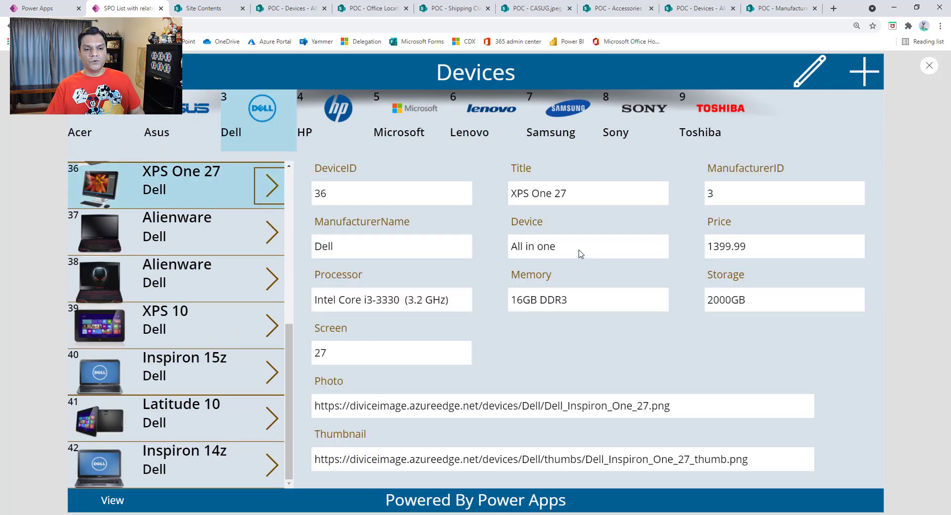
Step: Leave the preview, select the text input inside the Device card and check its expanded Visible formula
click(933, 71)
click(928, 69)
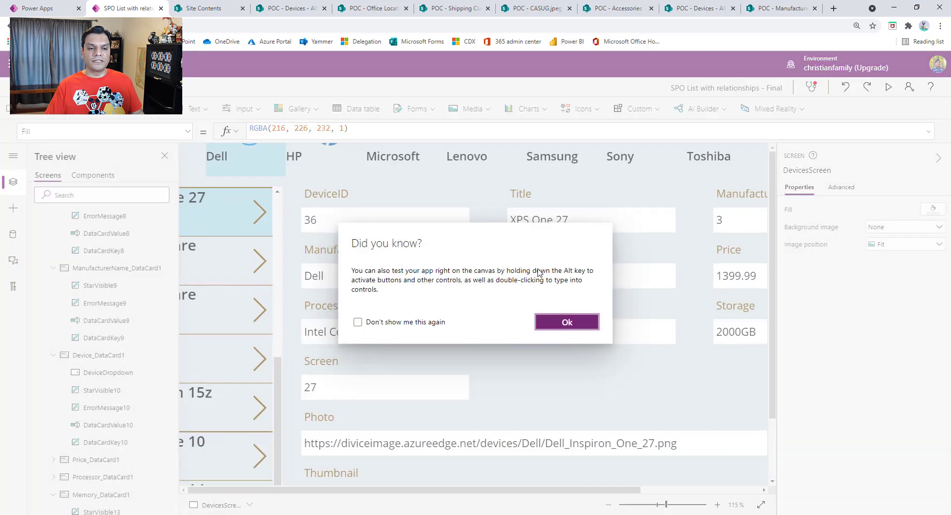
click(567, 331)
click(560, 279)
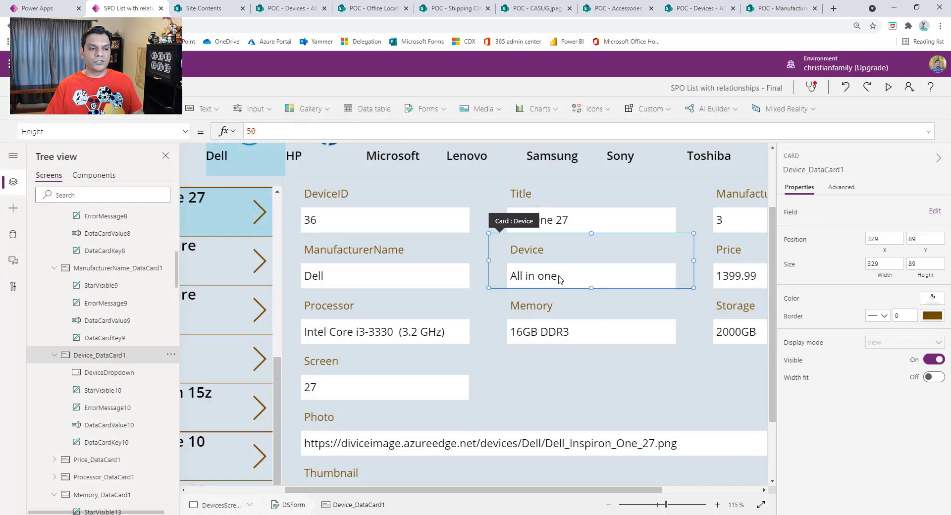
click(559, 279)
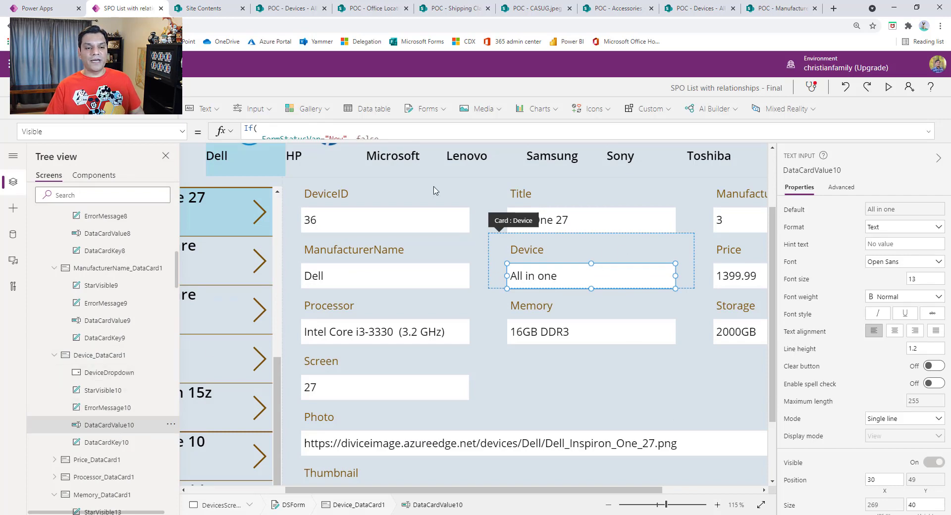
click(929, 133)
click(929, 133)
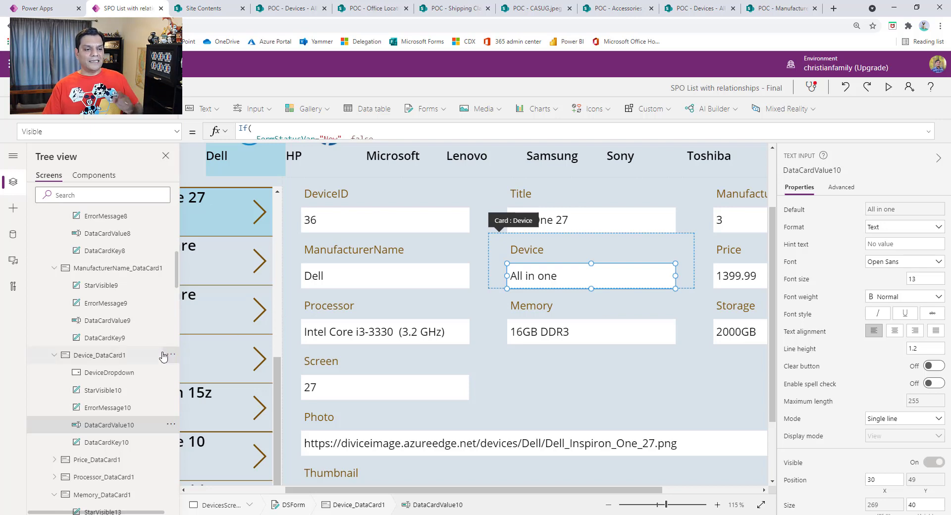
Step: Inspect DeviceDropdown, the Device label and the Device card in turn while the form is in View mode
click(132, 376)
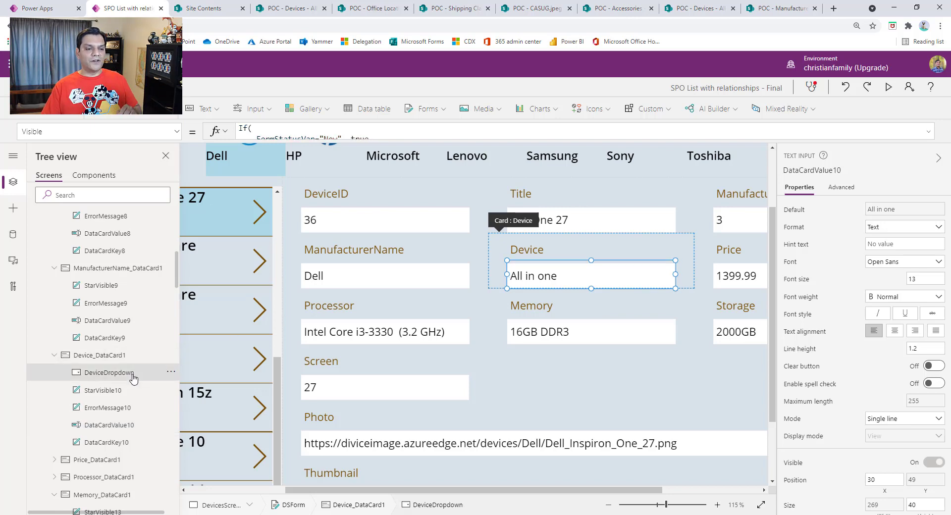
click(590, 243)
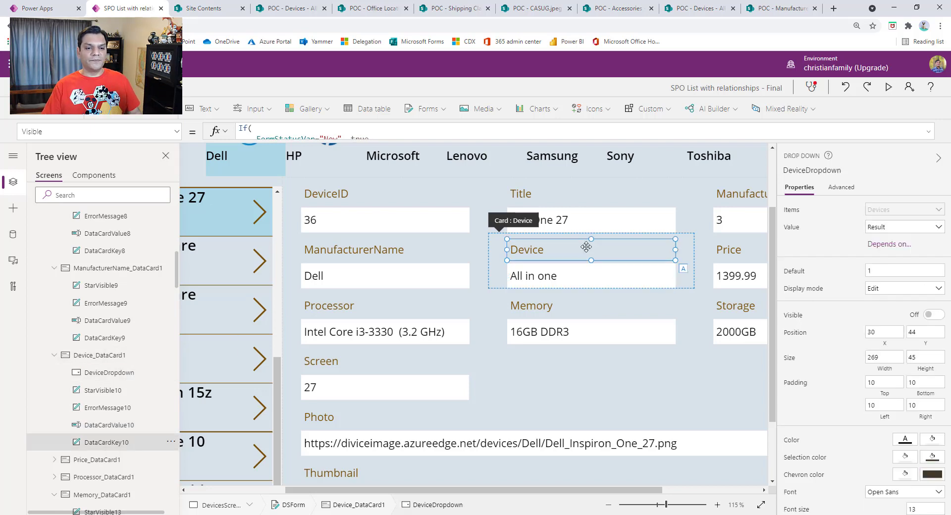
click(498, 283)
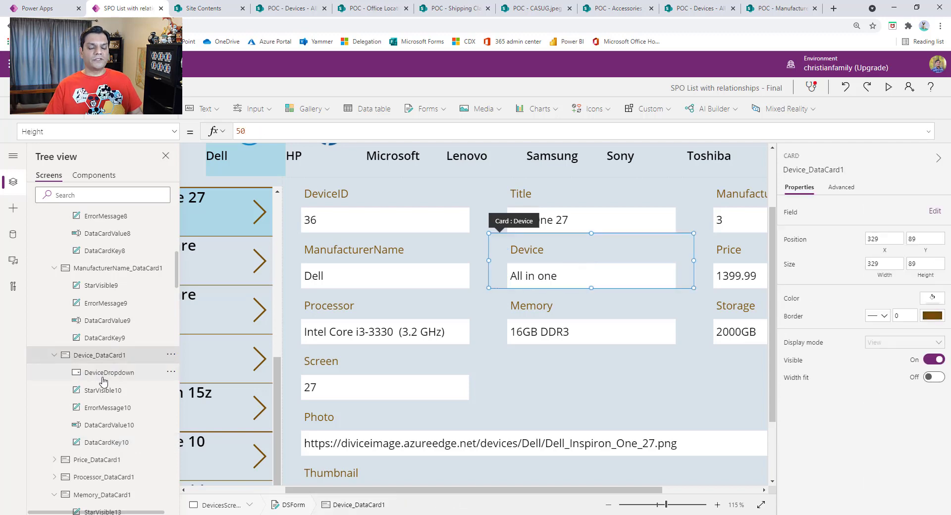
Step: Examine the full Default formula of DataCardValue10, comparing its View, Edit and New cases
click(133, 431)
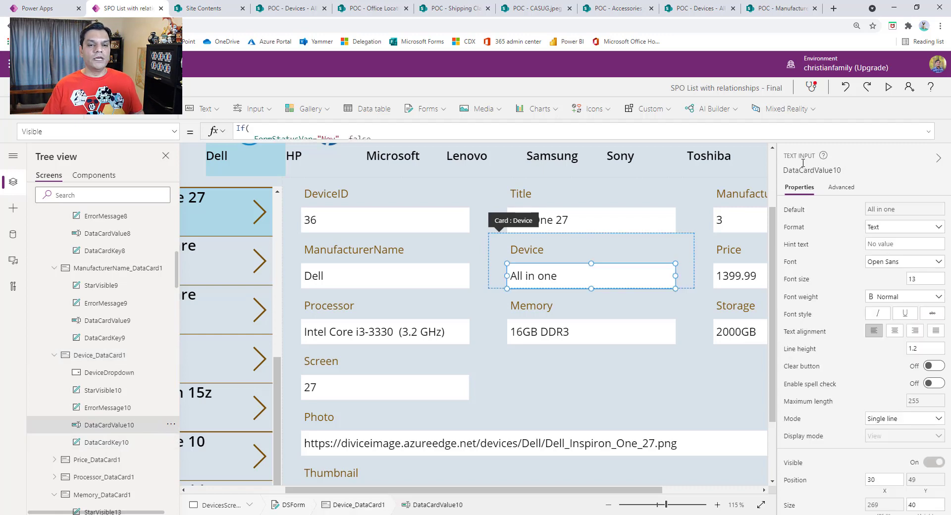
click(173, 132)
scroll(135, 230, up, 10)
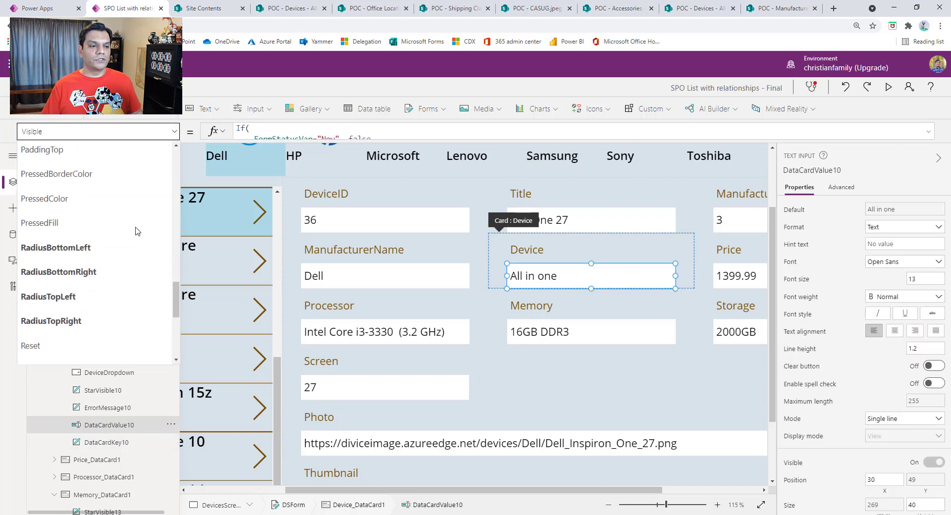
scroll(124, 235, up, 7)
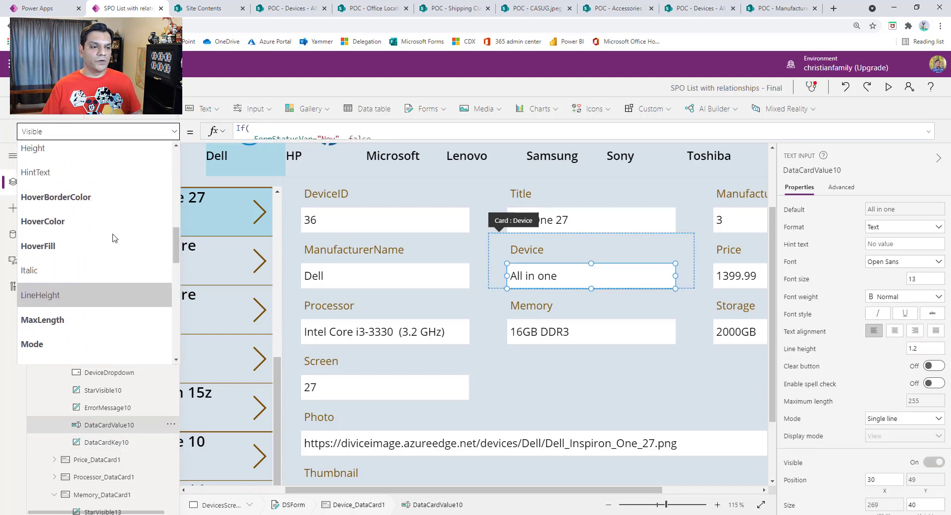
scroll(114, 239, up, 4)
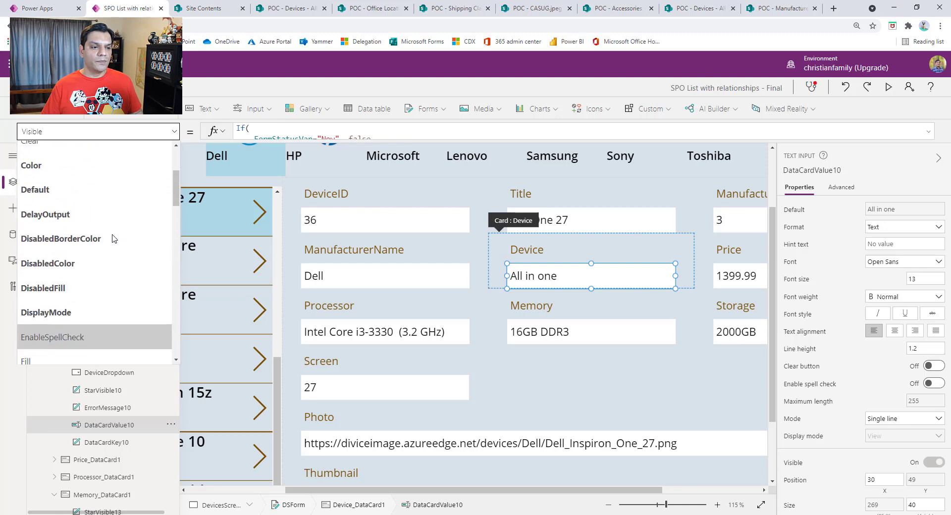
click(68, 284)
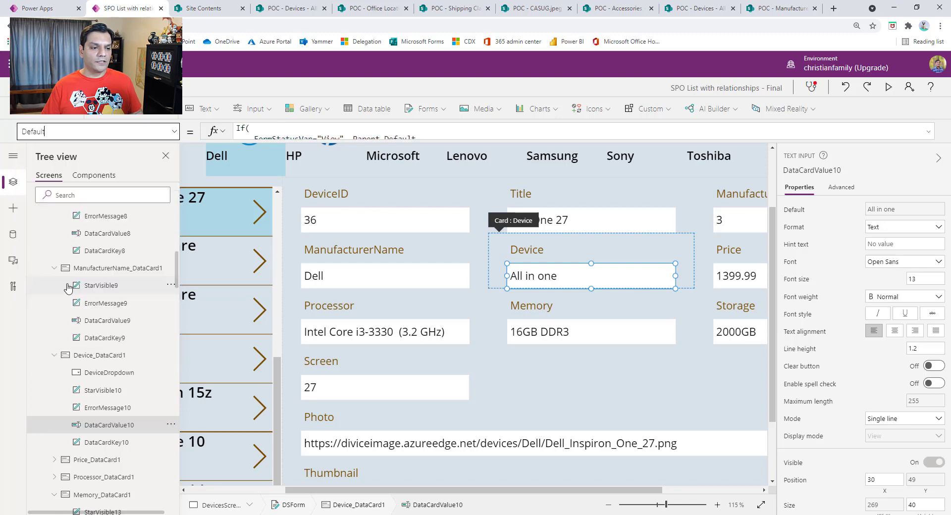
click(928, 131)
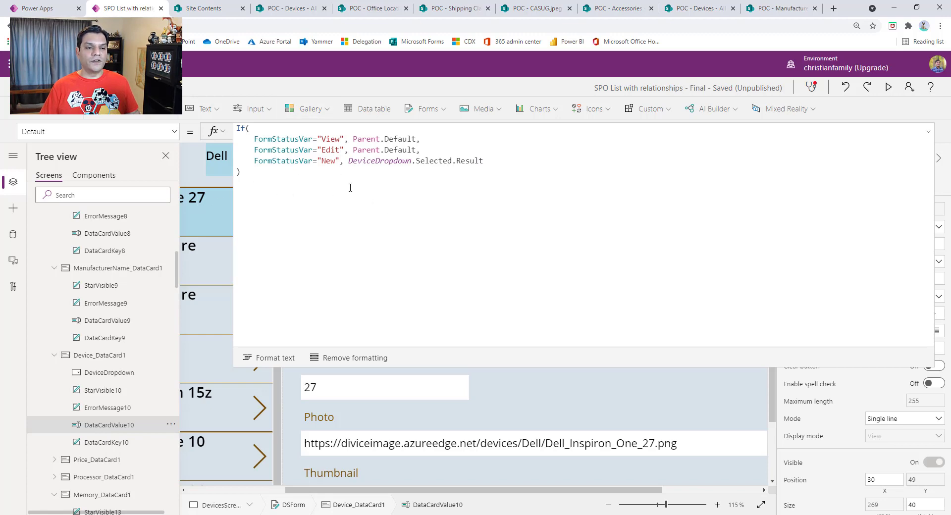
Step: Return to the Visible property of DataCardValue10, review its formula and collapse the formula bar
click(174, 131)
scroll(146, 249, down, 5)
scroll(144, 249, down, 10)
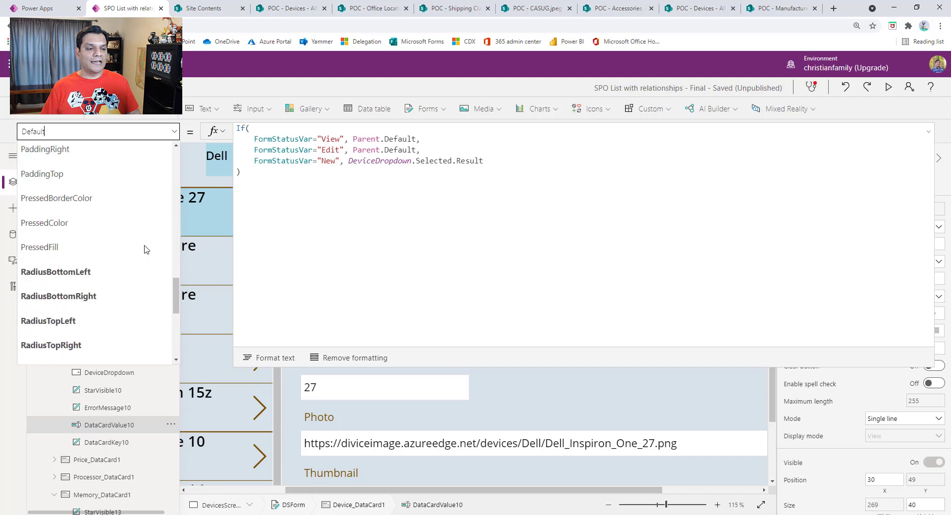
click(94, 277)
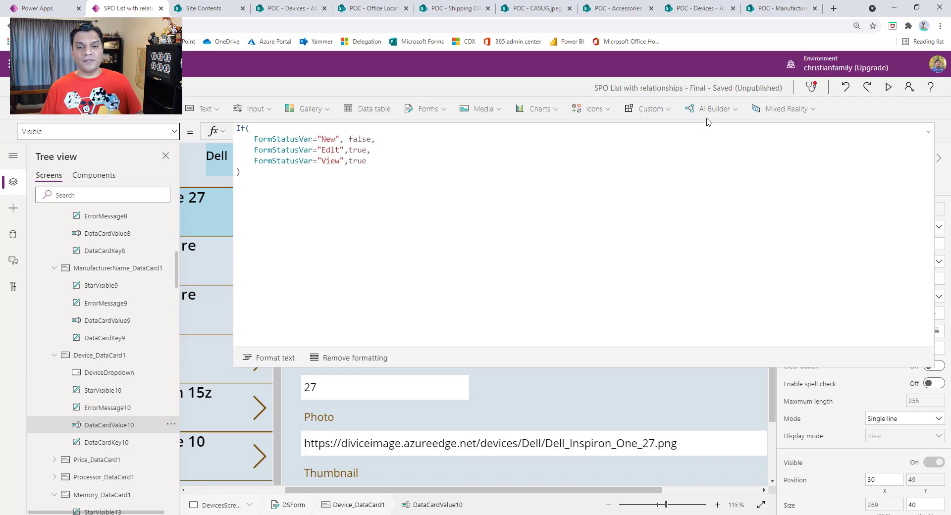
click(929, 131)
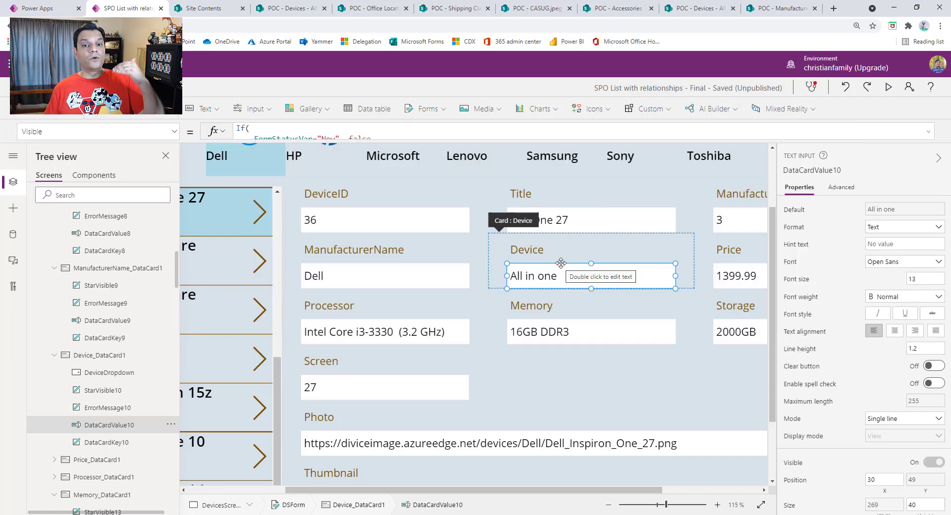
Step: Preview the app, open the Accessories screen from Settings and view the accessories of Dell's devices
click(889, 88)
click(86, 73)
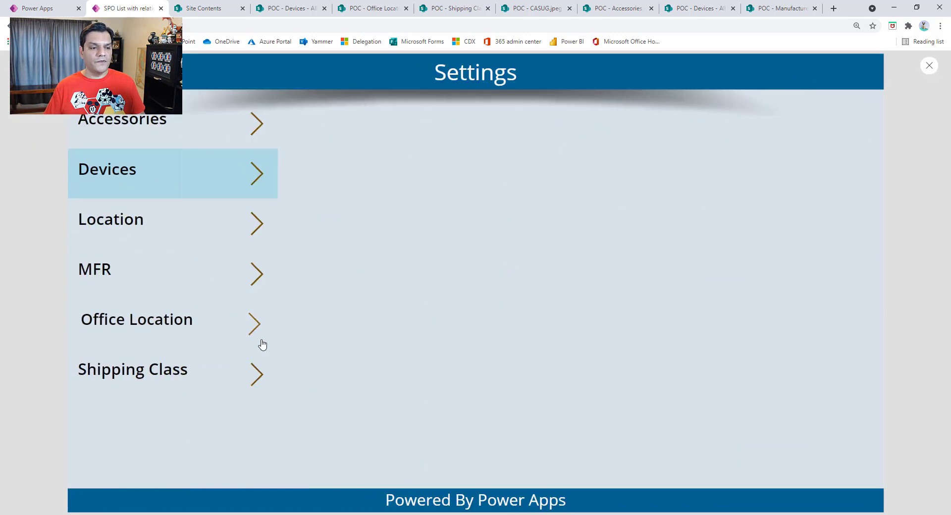
click(253, 130)
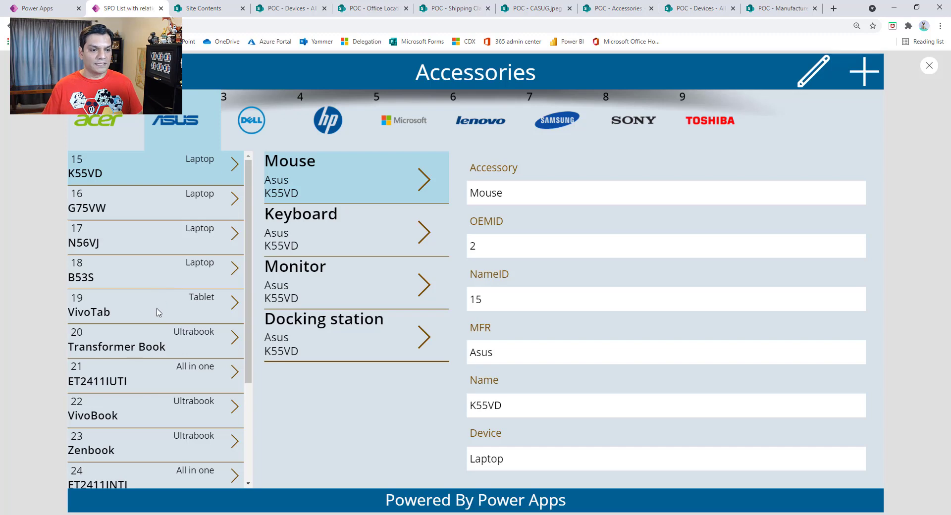
click(239, 130)
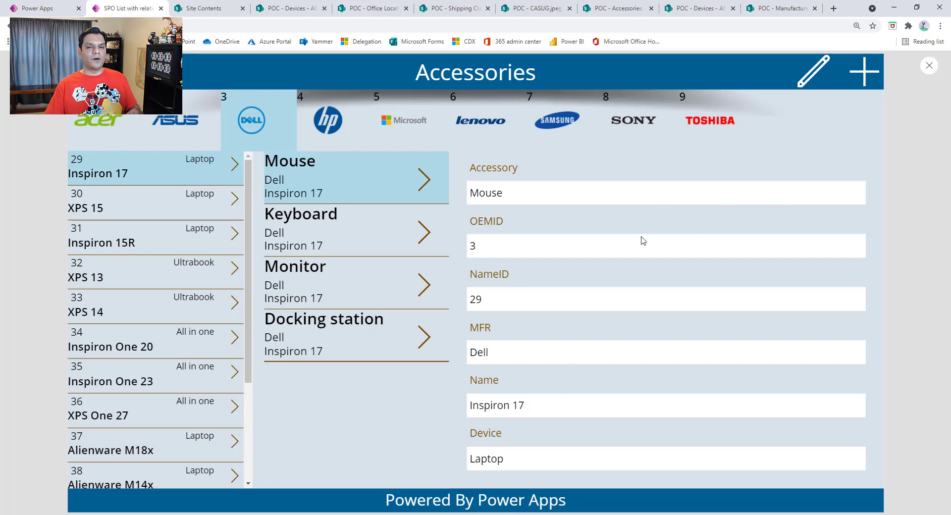
Step: Add an accessory named "Secondary Monitor" to the Dell Inspiron 17 and save the new record
click(872, 74)
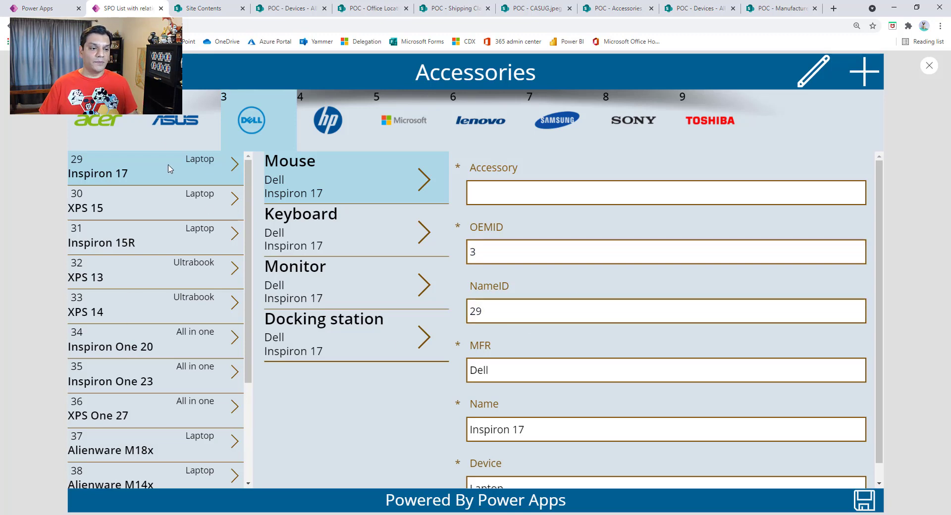
scroll(509, 351, down, 1)
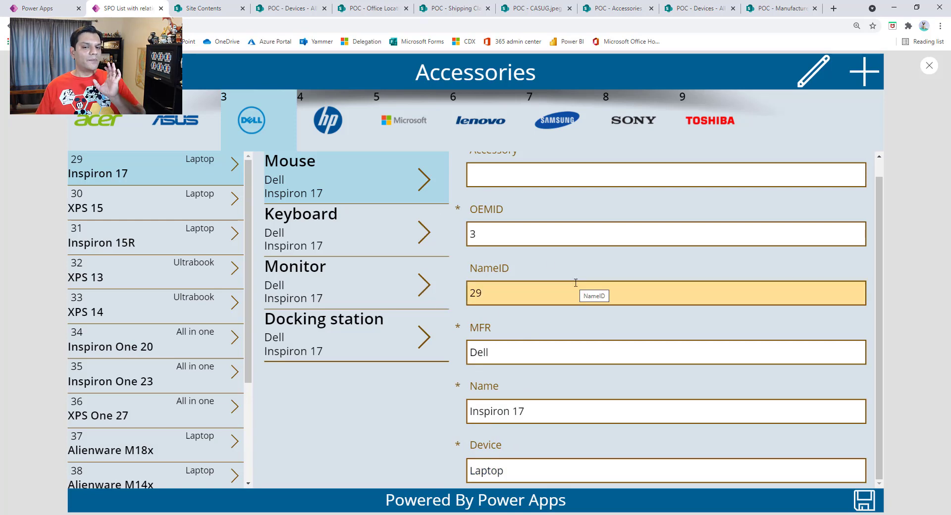
scroll(575, 283, up, 1)
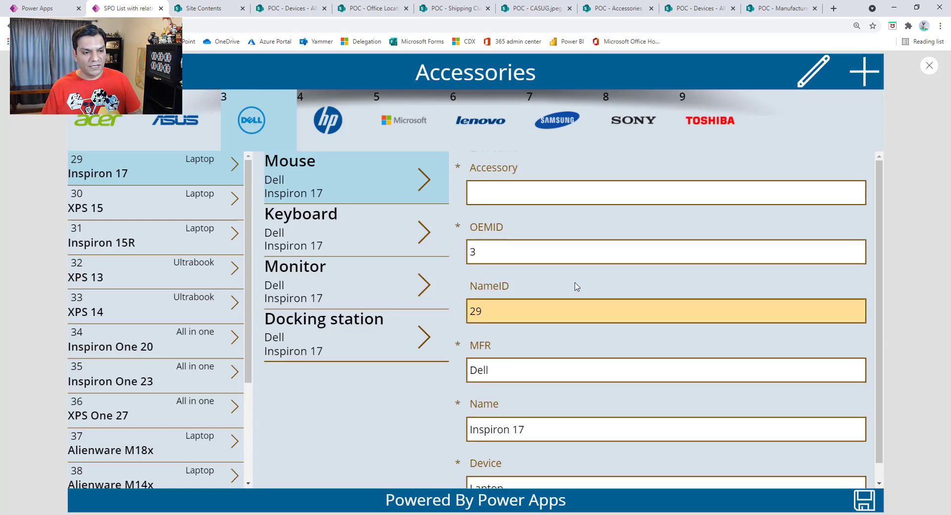
click(562, 192)
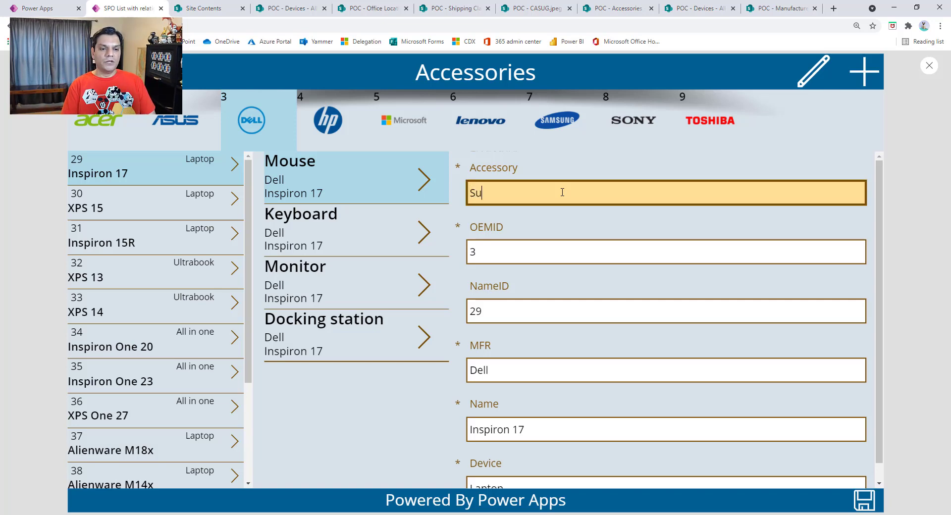
text(Secondary Monitor)
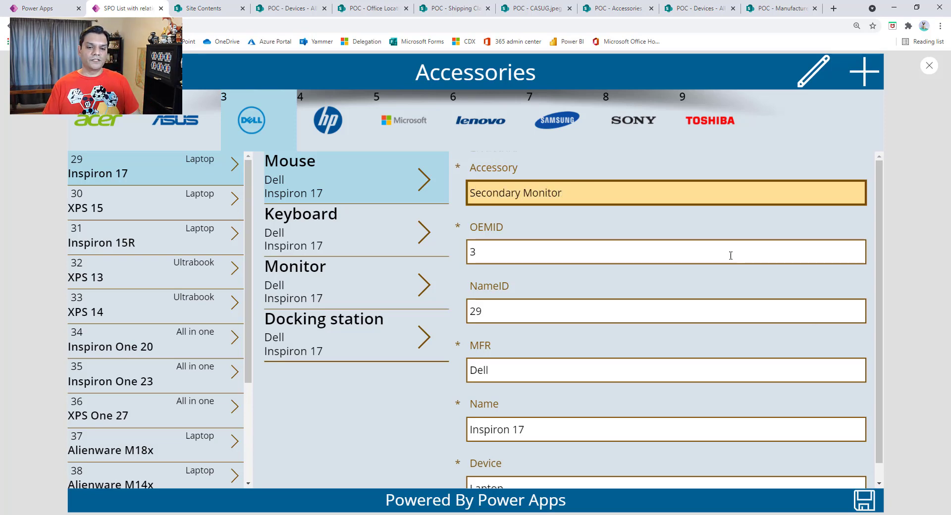
click(867, 497)
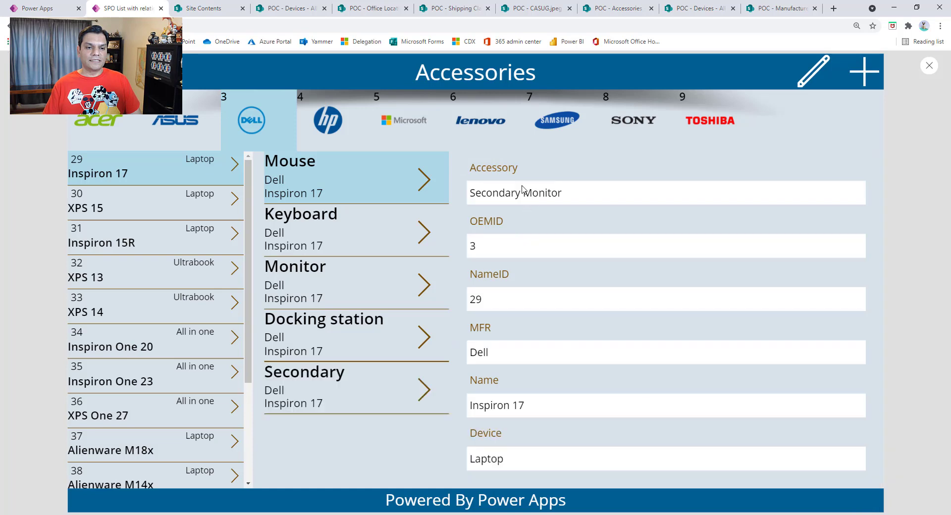
Step: Show the accessories of the Asus G75VW and close the app preview
click(156, 146)
click(141, 217)
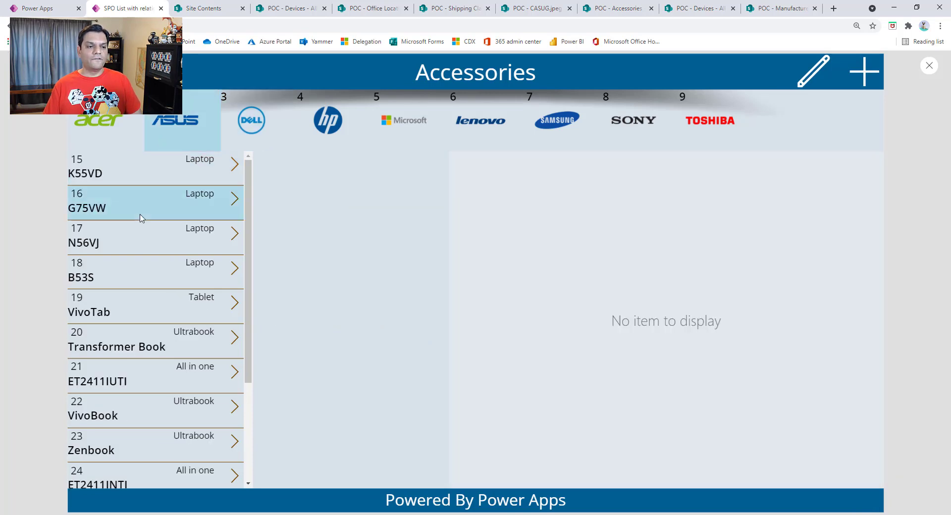
click(925, 69)
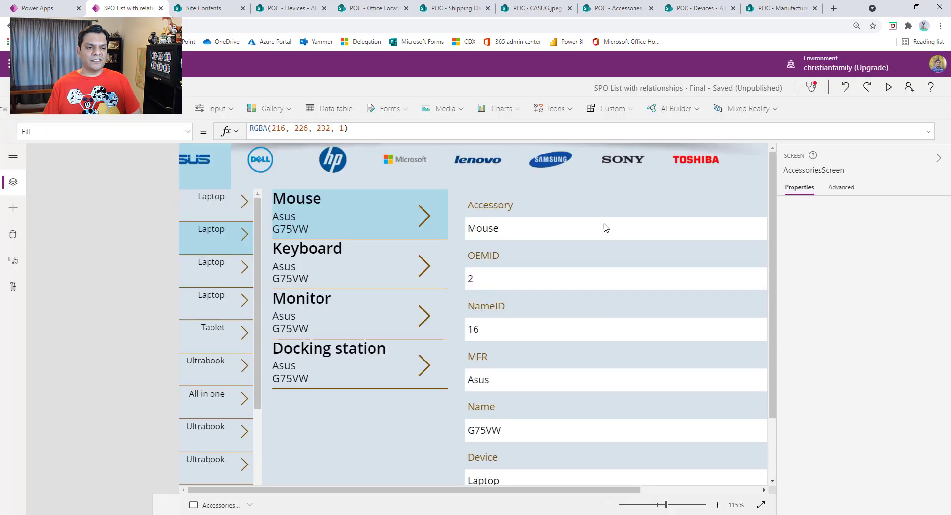
Step: Review the Items formulas of the manufacturers, devices and accessories galleries on the Accessories screen
click(579, 322)
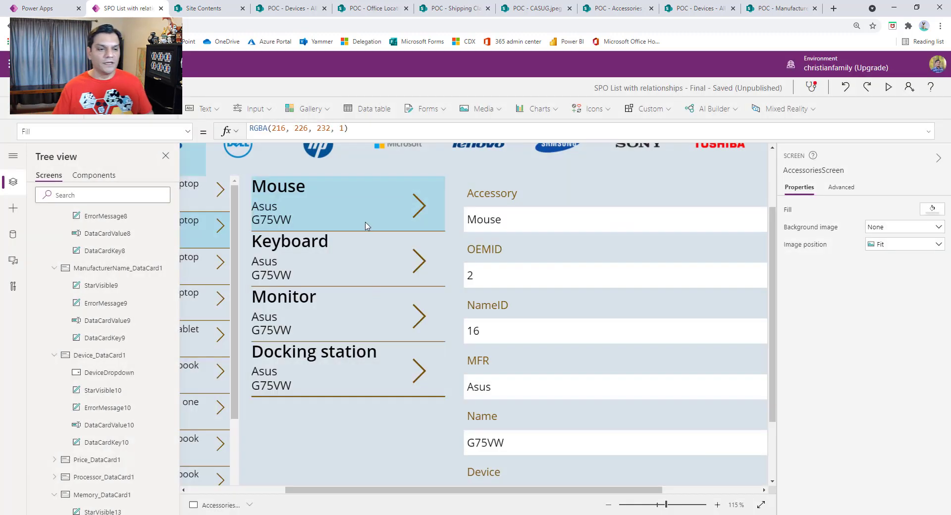
click(357, 159)
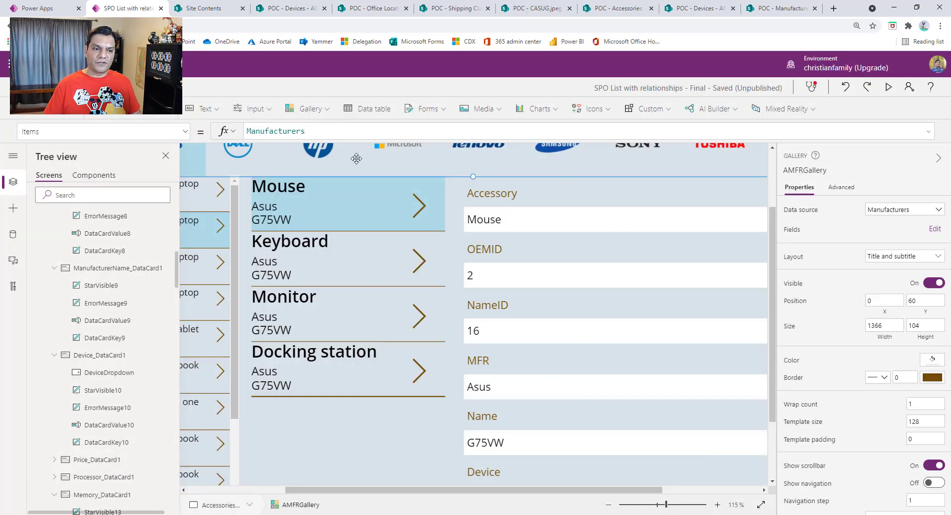
click(761, 505)
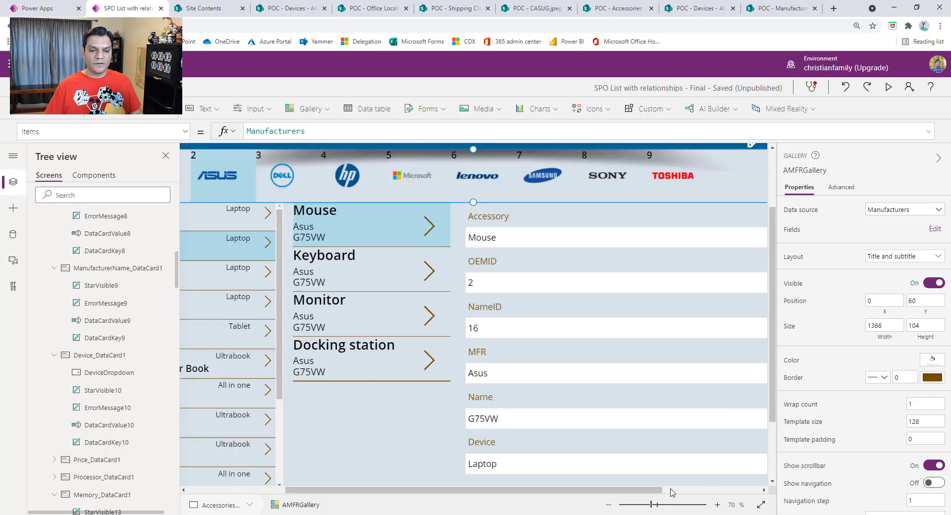
click(326, 360)
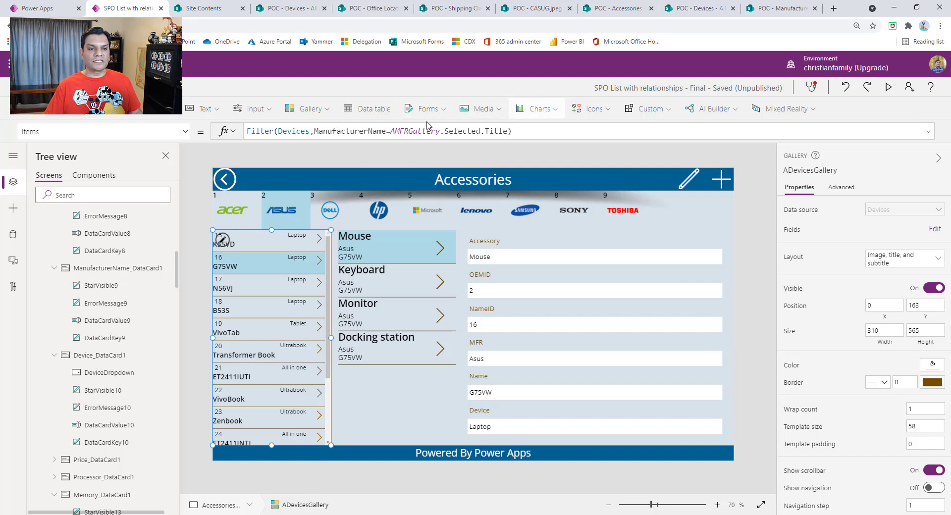
click(407, 398)
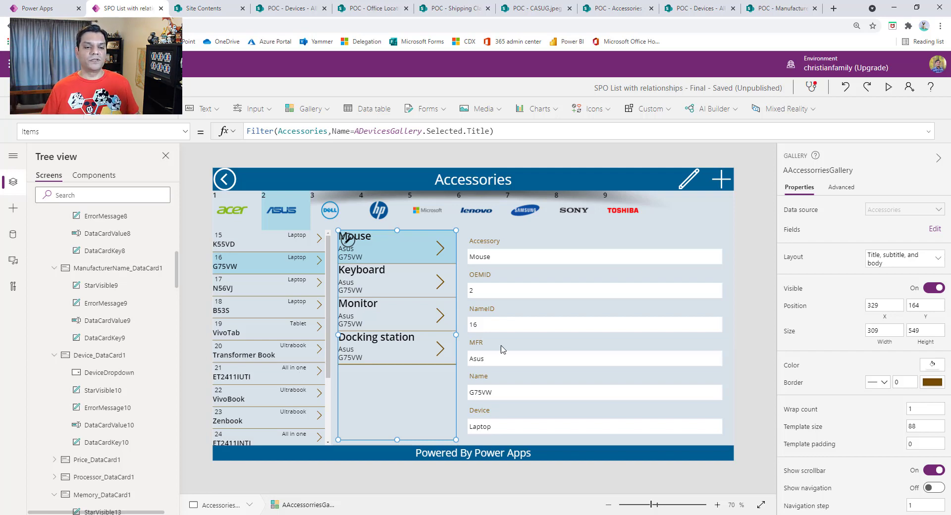
Step: Preview the Accessories screen, start a new accessory record for the Asus G75VW and return to the editor
click(635, 347)
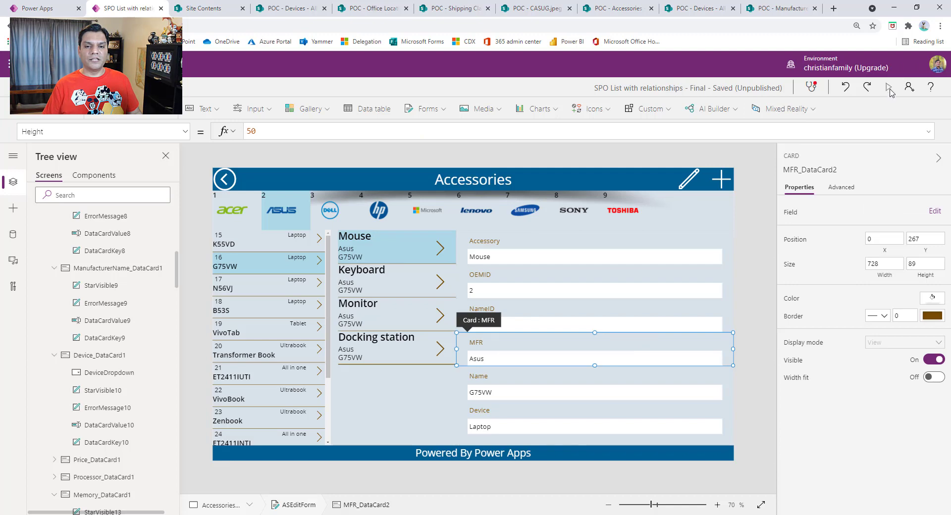
click(889, 87)
click(873, 84)
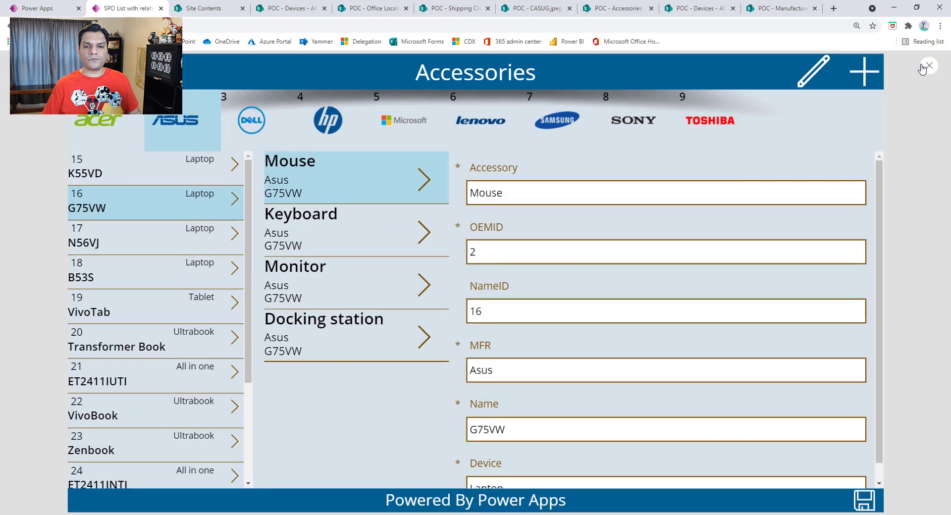
click(929, 65)
Step: Select the OEMID card and examine its full Default formula for the View, Edit and New cases
click(570, 322)
click(486, 295)
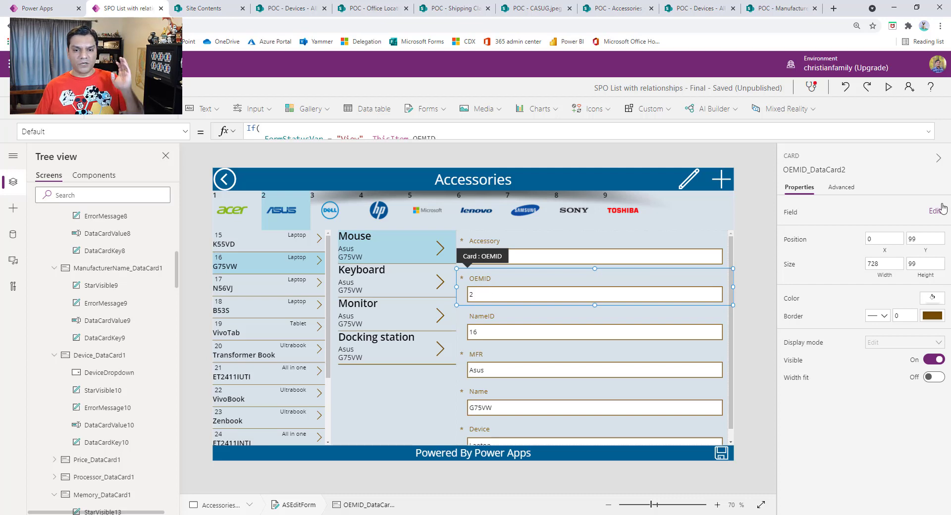
click(845, 187)
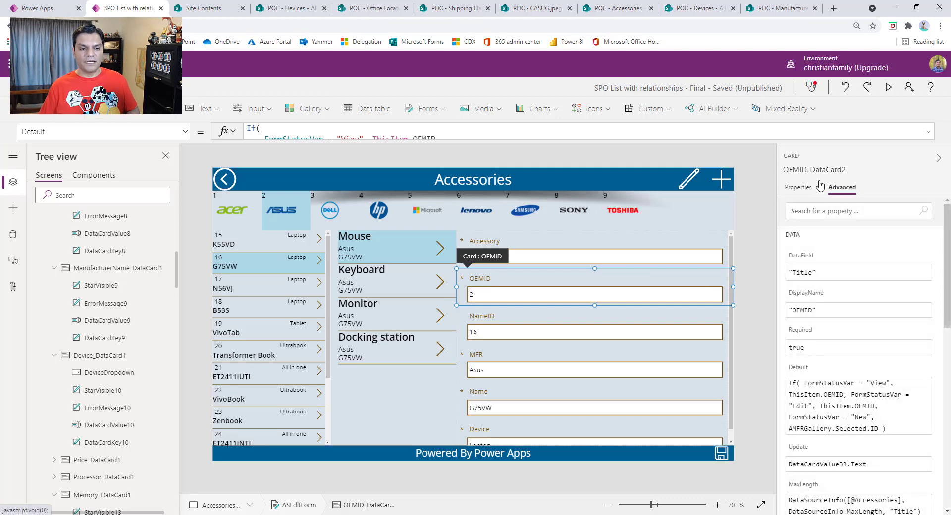
click(808, 187)
click(929, 131)
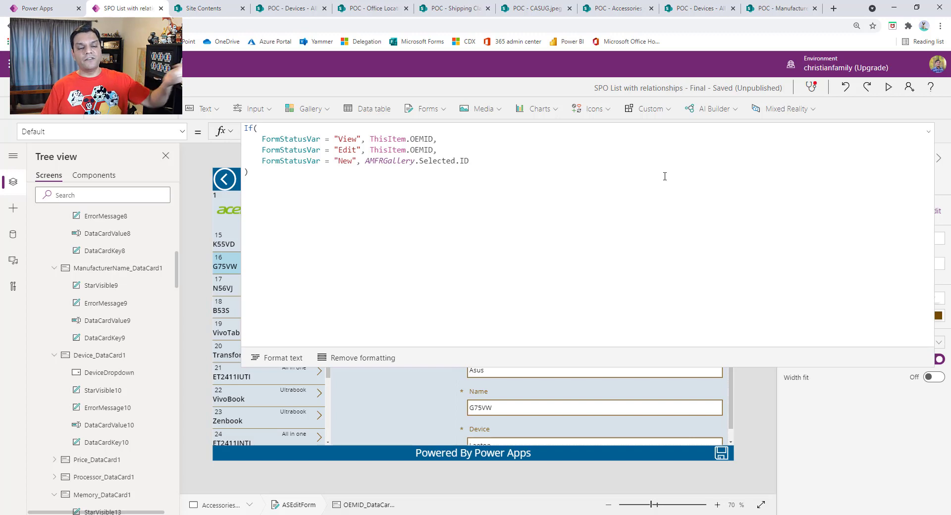
click(929, 131)
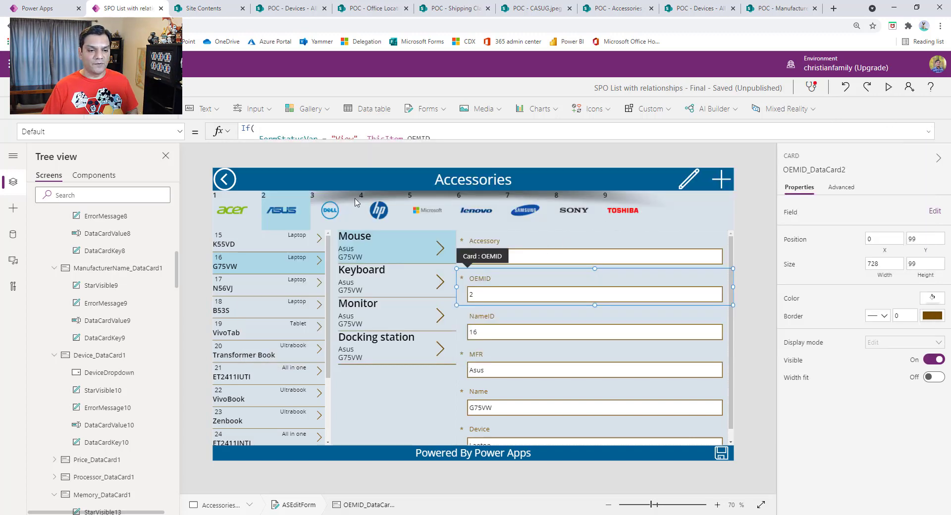
Step: Examine the full Default formula of the NameID card, then collapse it
click(522, 318)
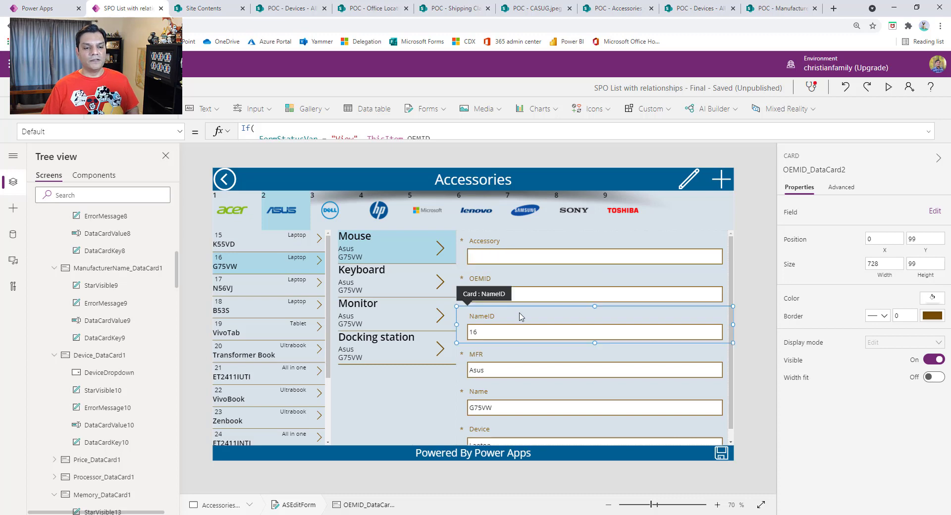
click(929, 132)
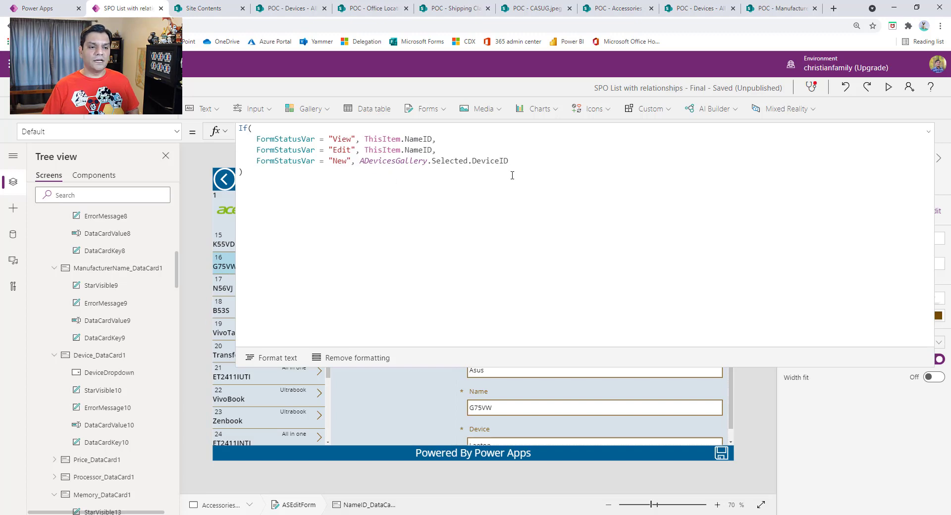
click(929, 132)
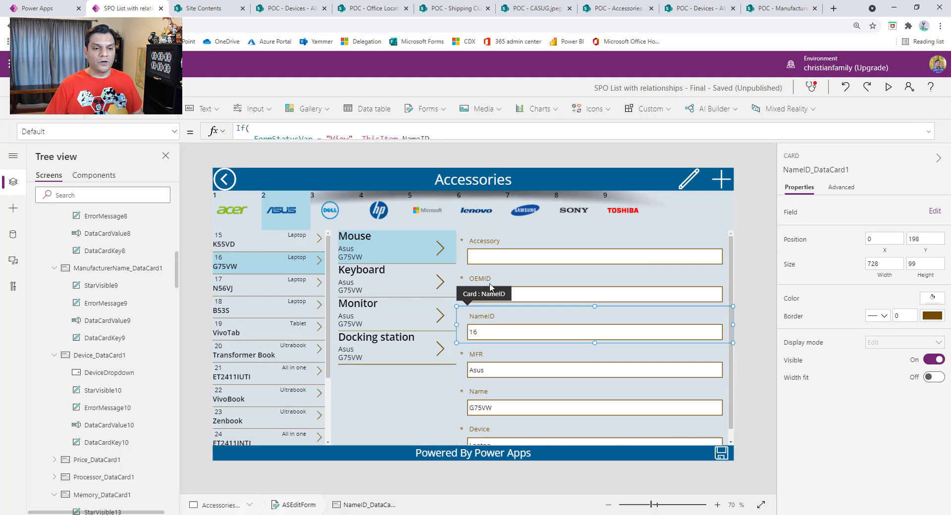
Step: Display the Default property of the MFR card and examine its full FormStatusVar formula
click(505, 362)
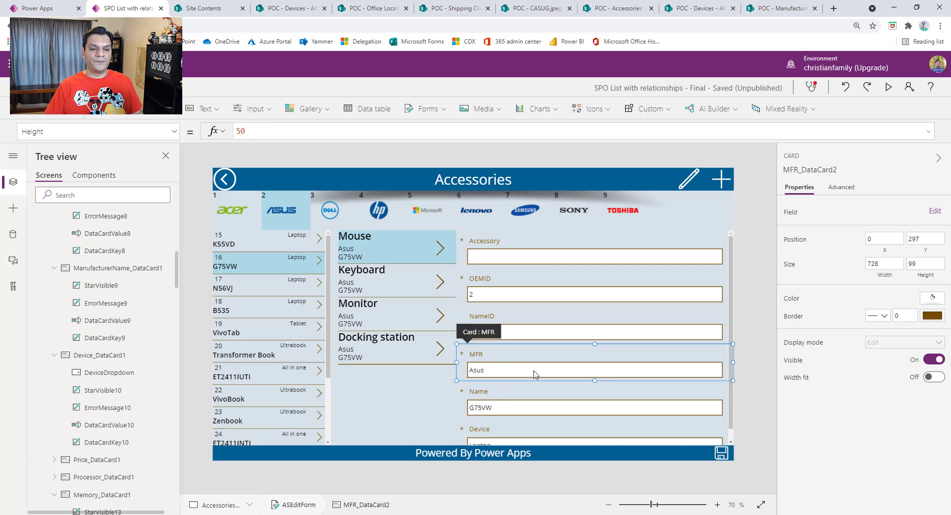
click(164, 131)
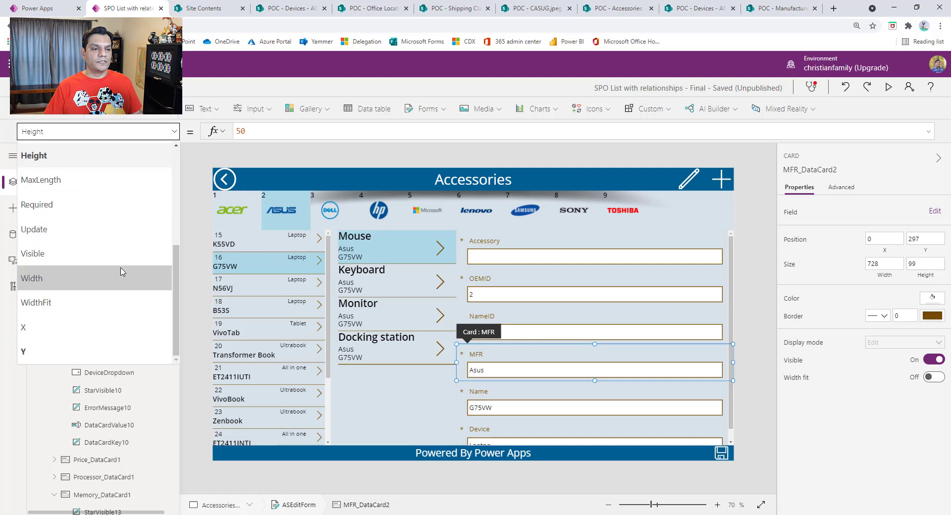
scroll(120, 270, up, 3)
click(118, 252)
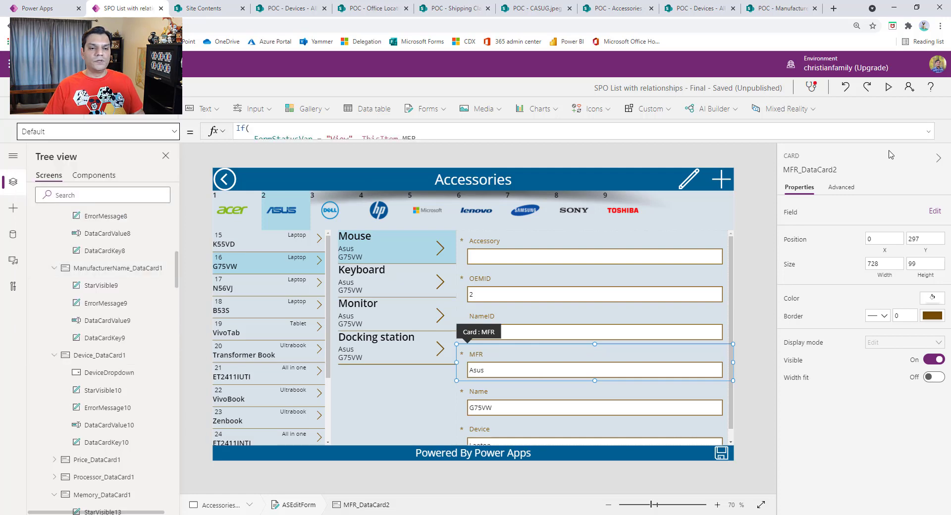
click(928, 131)
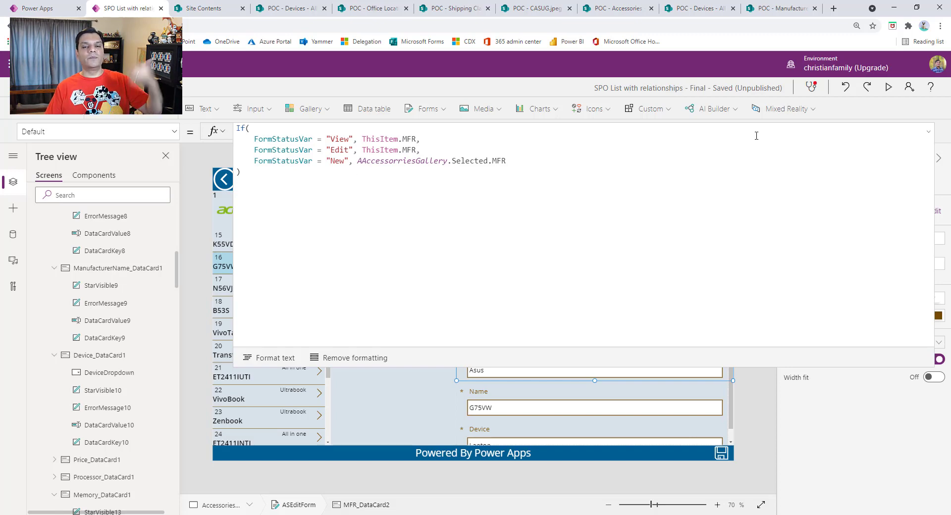
click(930, 135)
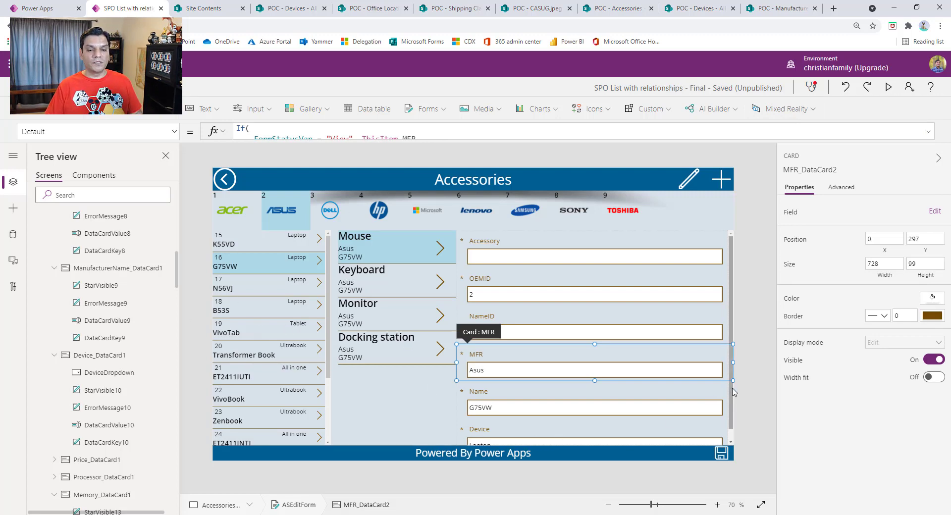
Step: Display the Default property formula of the Name card in the accessory form
click(551, 405)
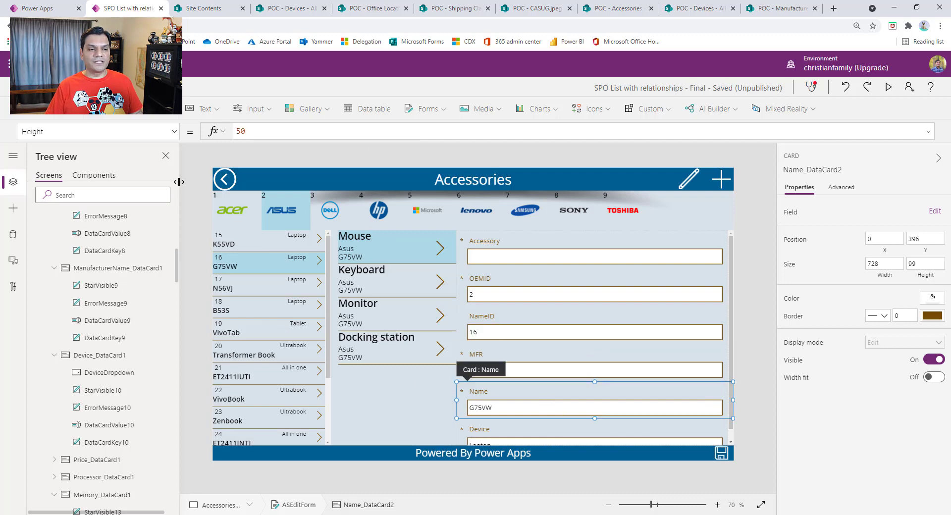
click(172, 132)
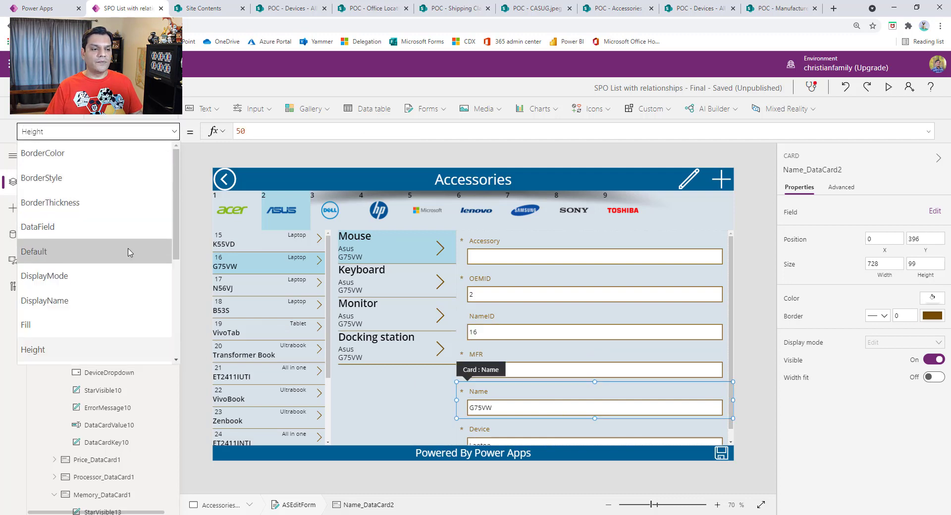
click(127, 253)
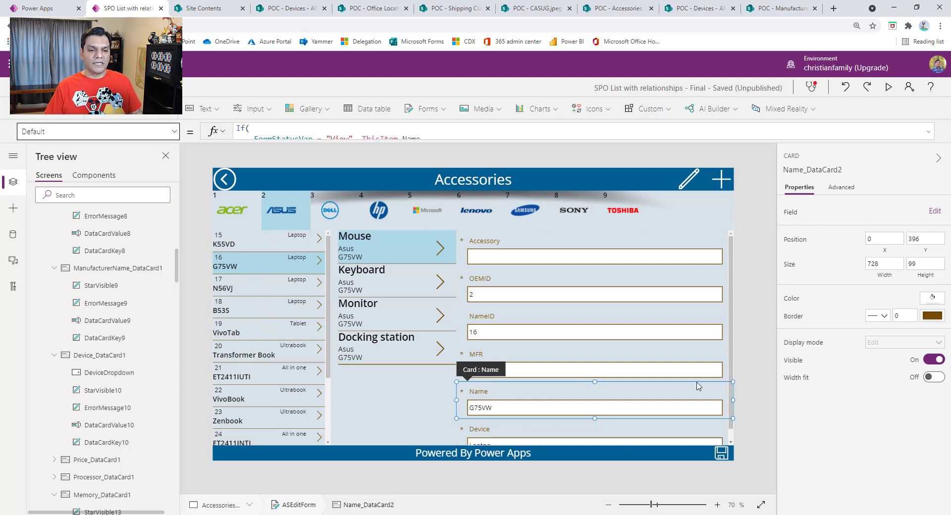
Step: Examine the full OnSelect formula of the accessory form's save icon
click(723, 457)
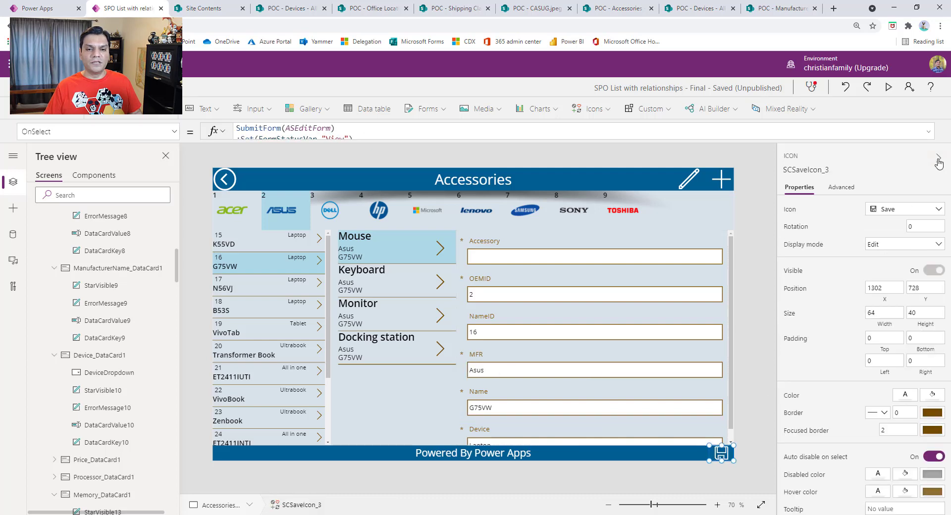
click(933, 136)
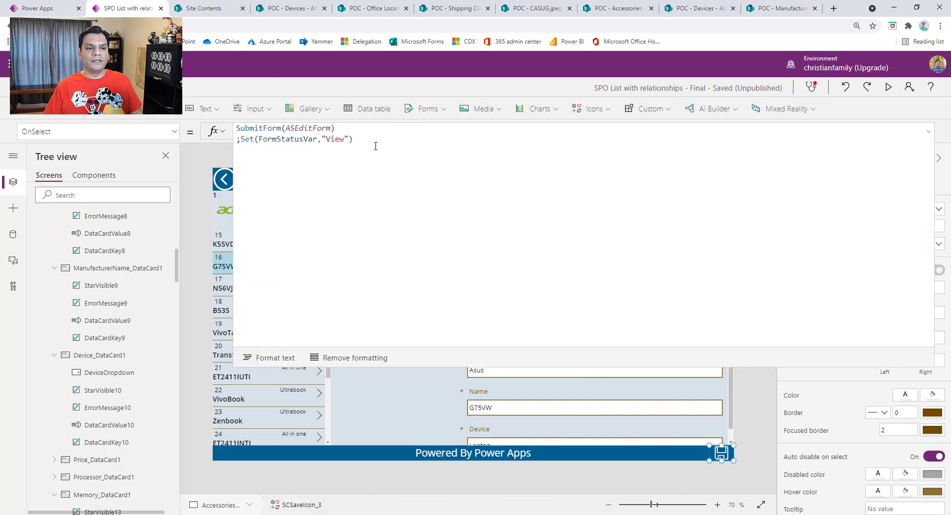